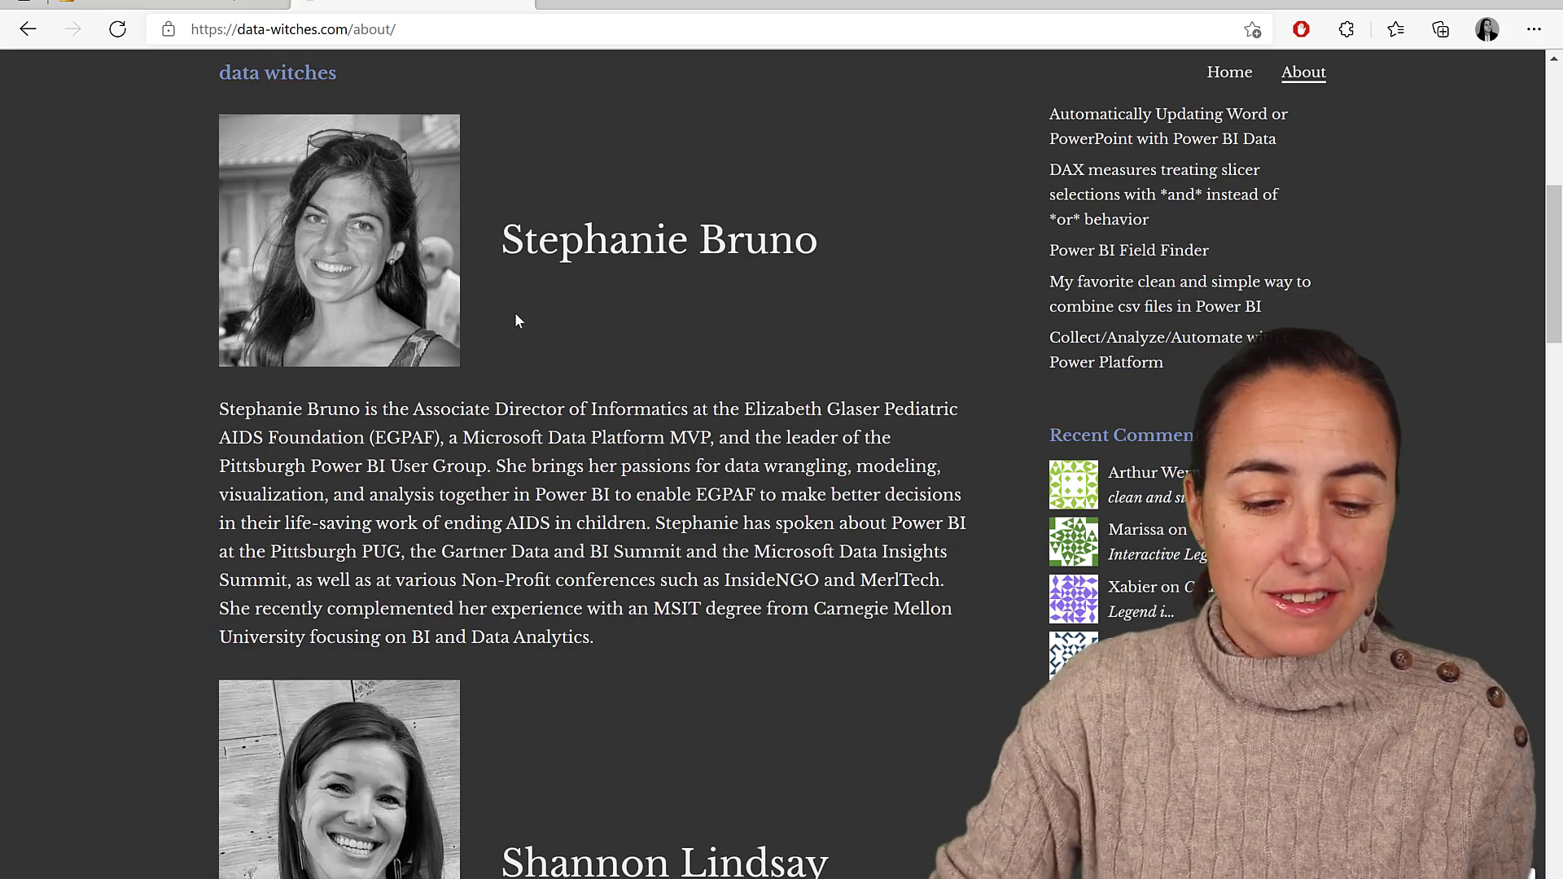
- Scroll down the data-witches.com About page to the two authors' photos and bios
{"action": "scroll", "coordinate": [516, 319], "scroll_direction": "down", "scroll_amount": 2}
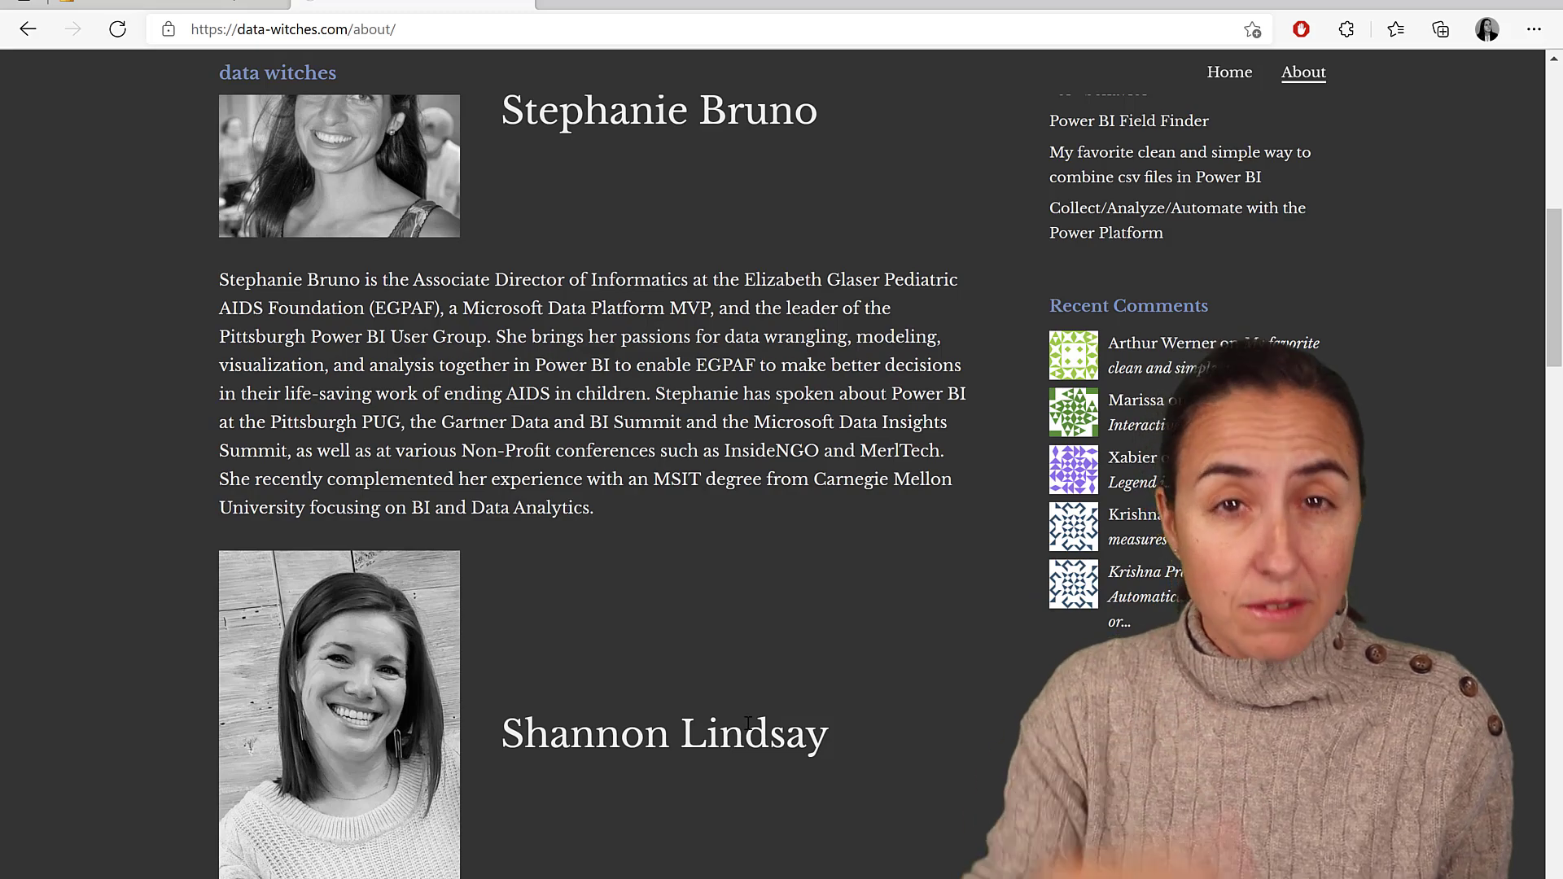
- Export the Northwind report with Analyze in Excel and open the downloaded workbook
{"action": "left_click", "coordinate": [27, 29]}
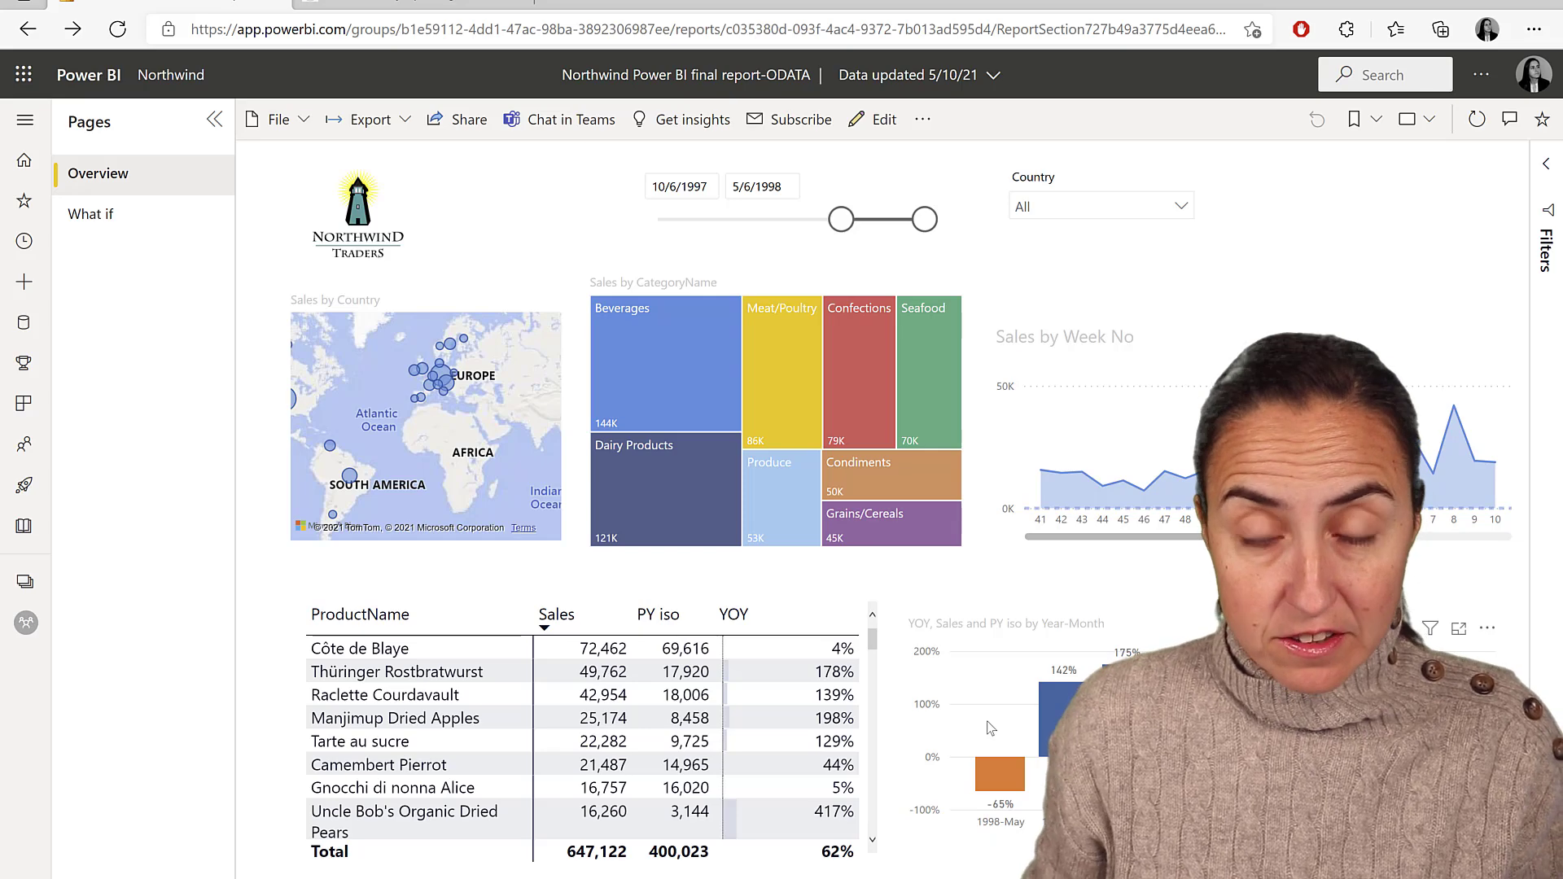
{"action": "left_click", "coordinate": [403, 122]}
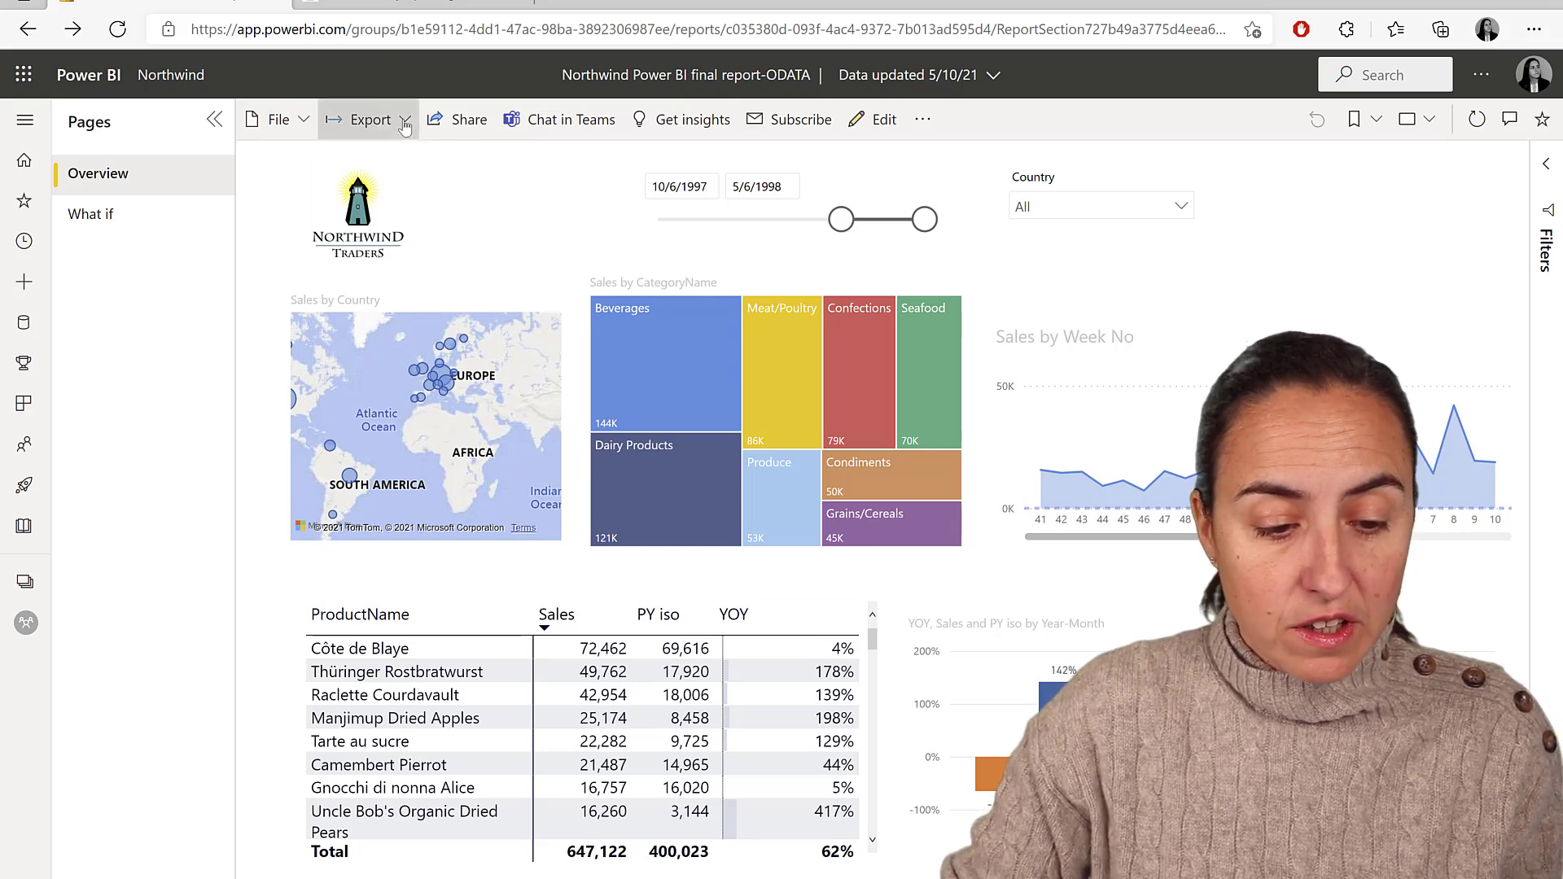
{"action": "left_click", "coordinate": [424, 166]}
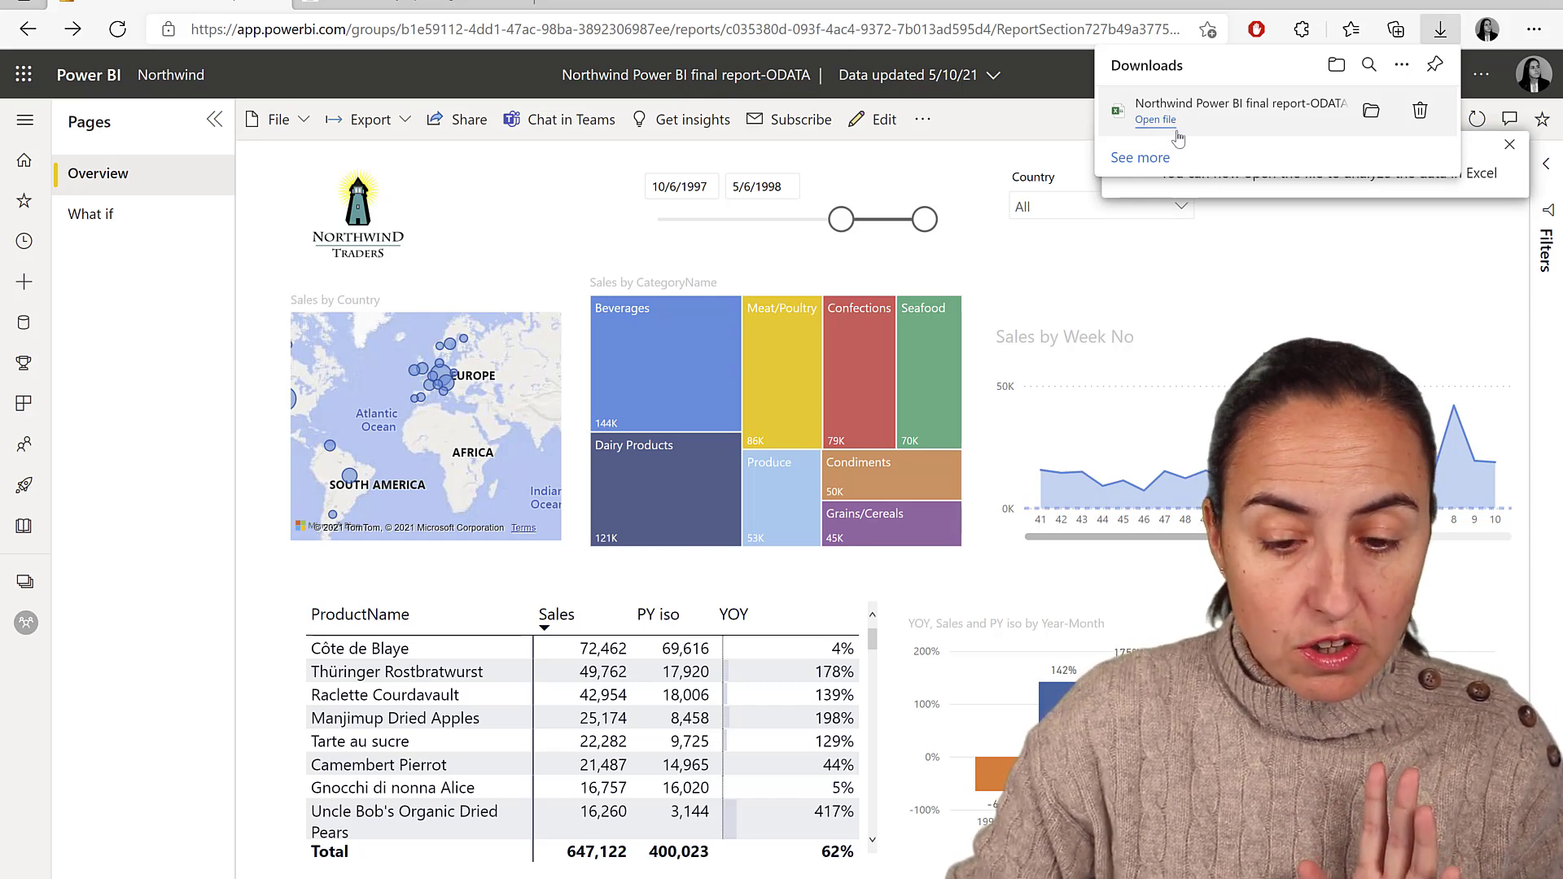
{"action": "left_click", "coordinate": [1173, 132]}
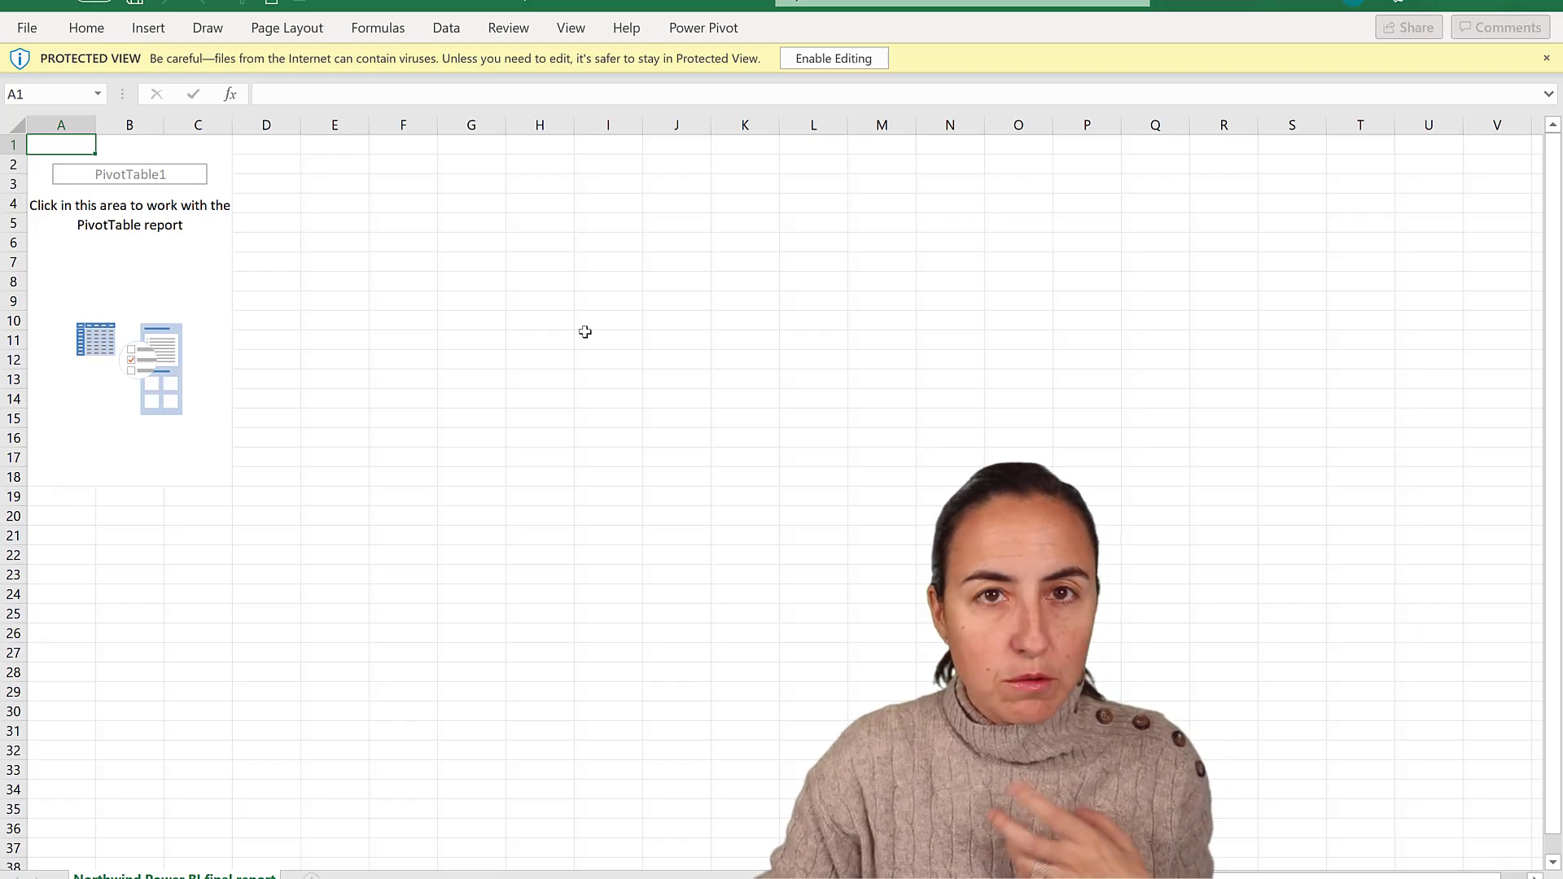
- Enable editing and content in the Northwind workbook, then add a blank Sheet1
{"action": "left_click", "coordinate": [129, 168]}
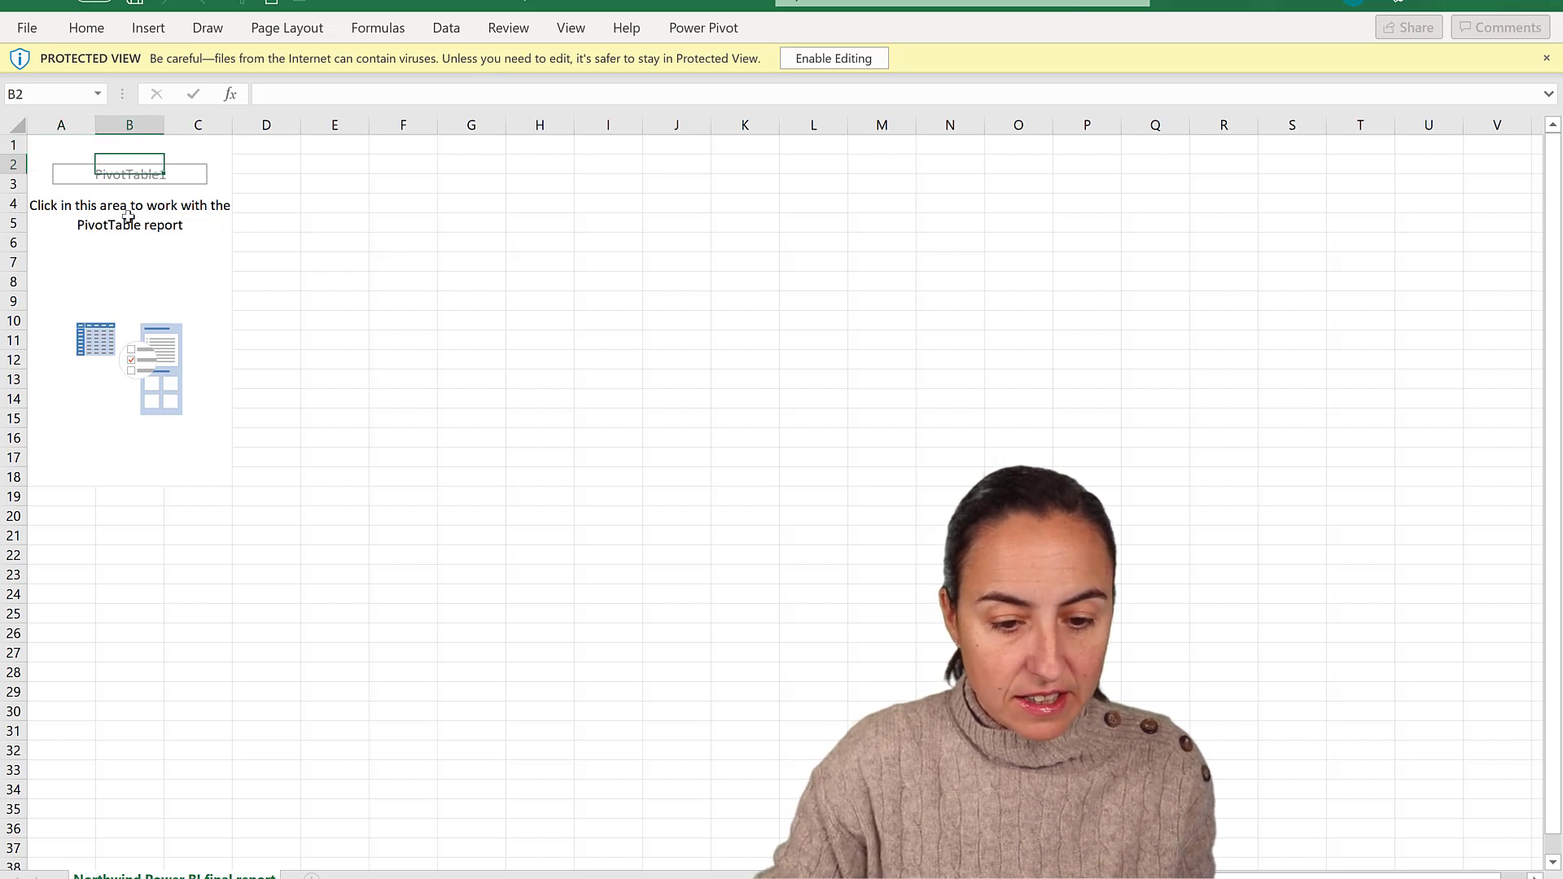
{"action": "left_click", "coordinate": [127, 221]}
{"action": "left_click", "coordinate": [847, 58]}
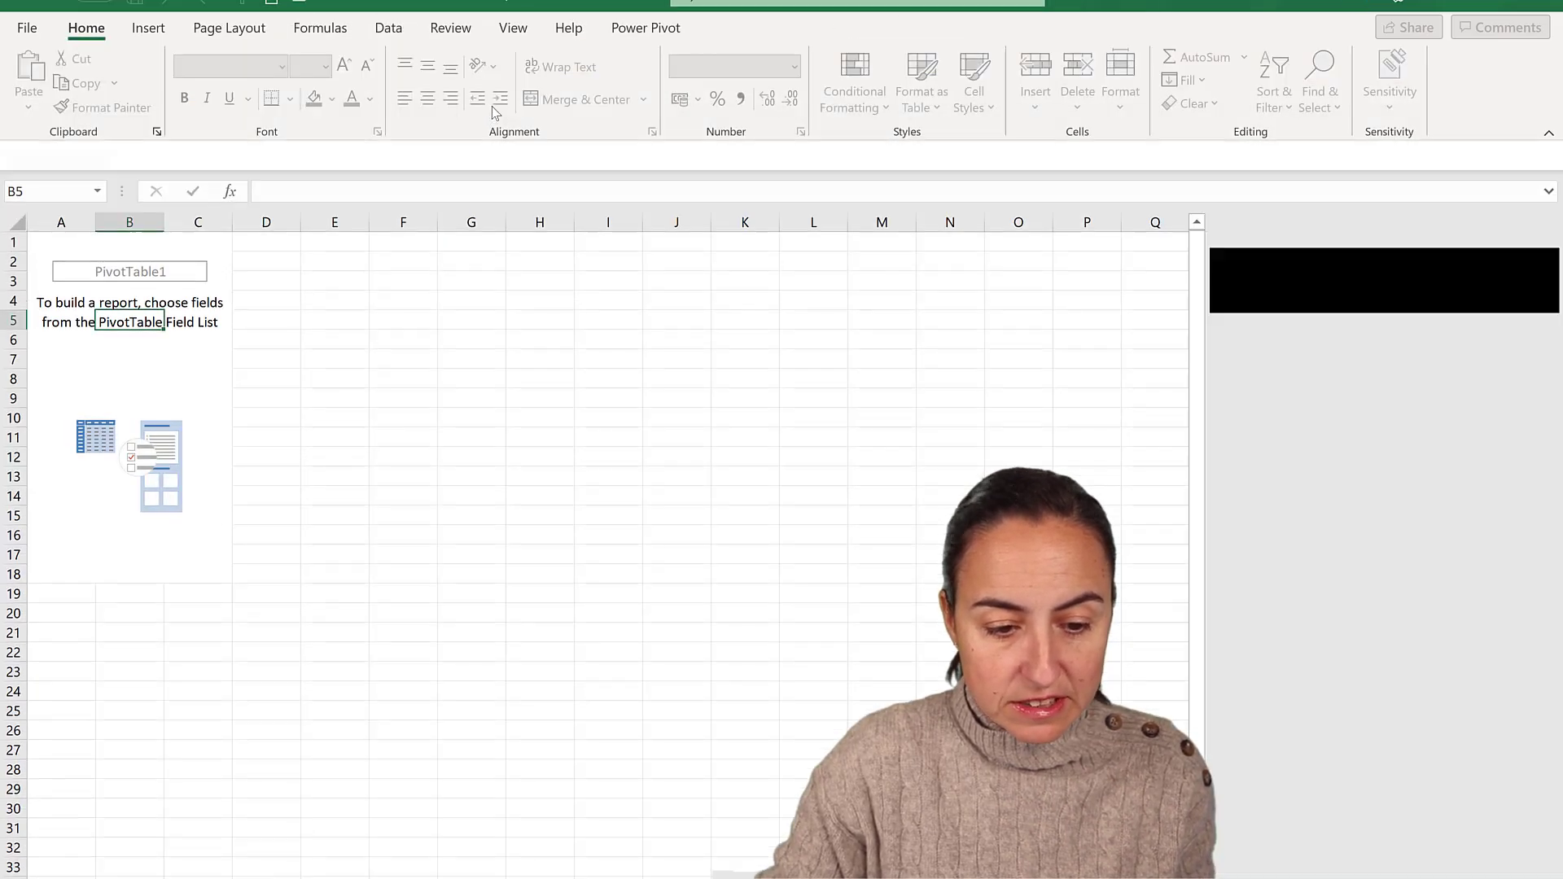
{"action": "left_click", "coordinate": [531, 154]}
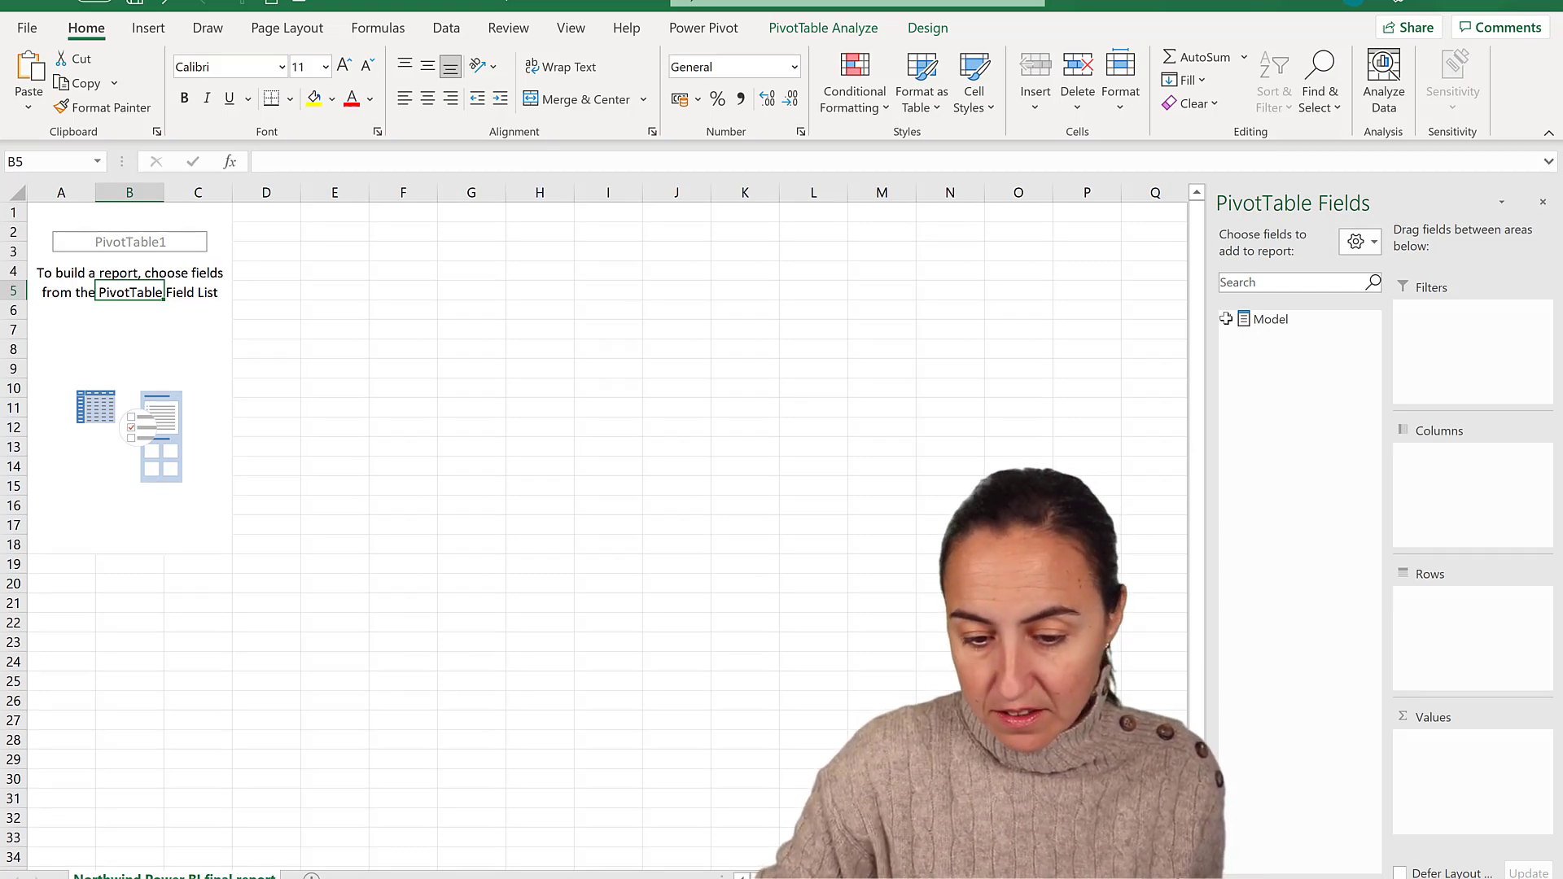
{"action": "scroll", "coordinate": [1290, 599], "scroll_direction": "down", "scroll_amount": 5}
{"action": "scroll", "coordinate": [1321, 541], "scroll_direction": "up", "scroll_amount": 5}
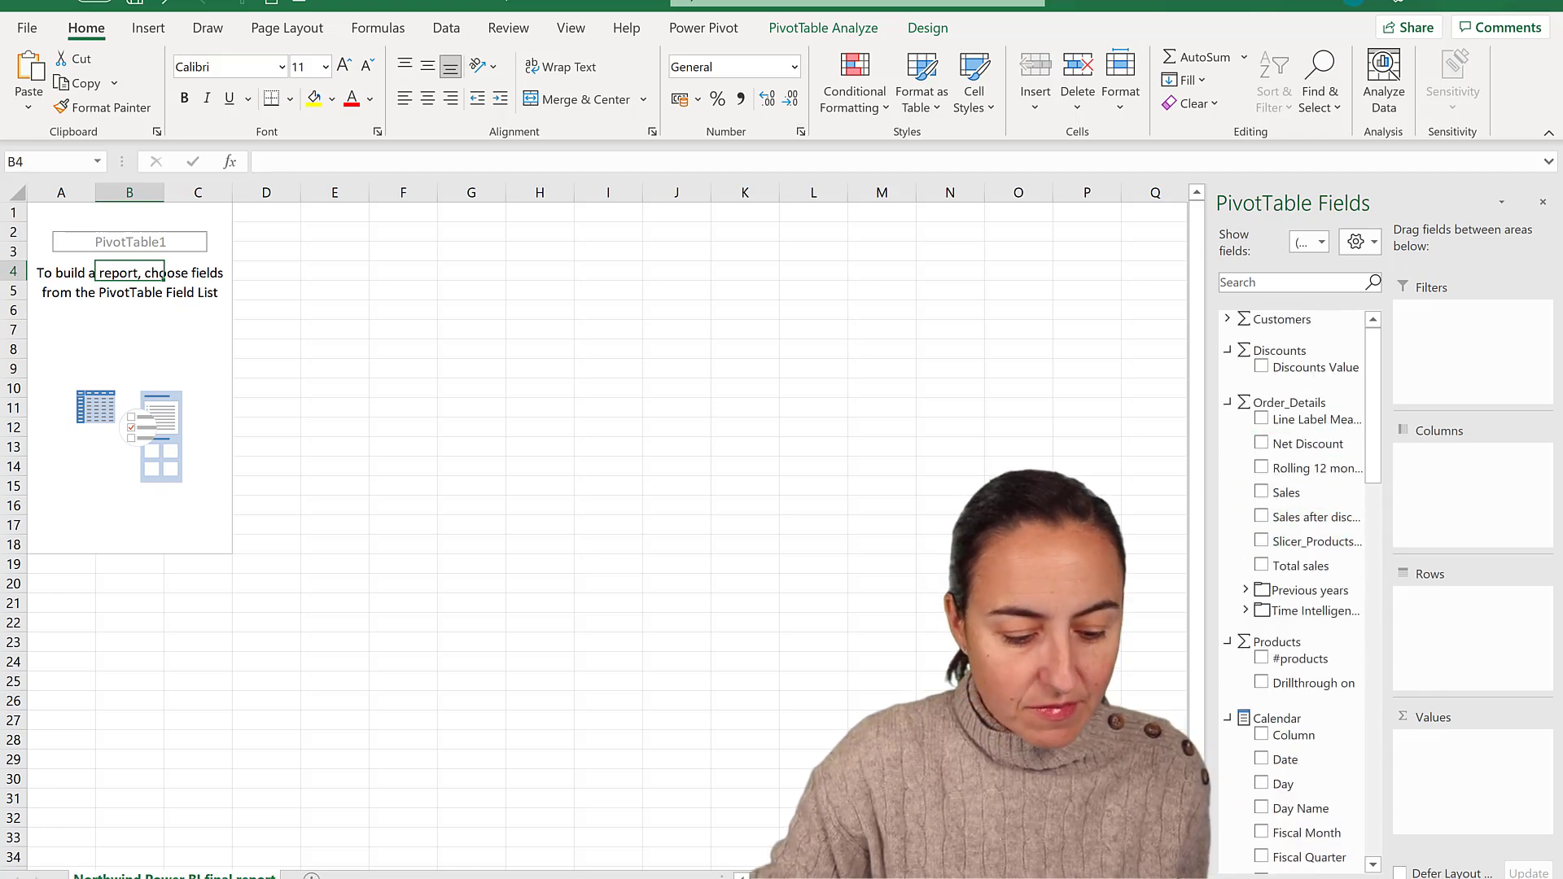
{"action": "key", "text": "ctrl+z"}
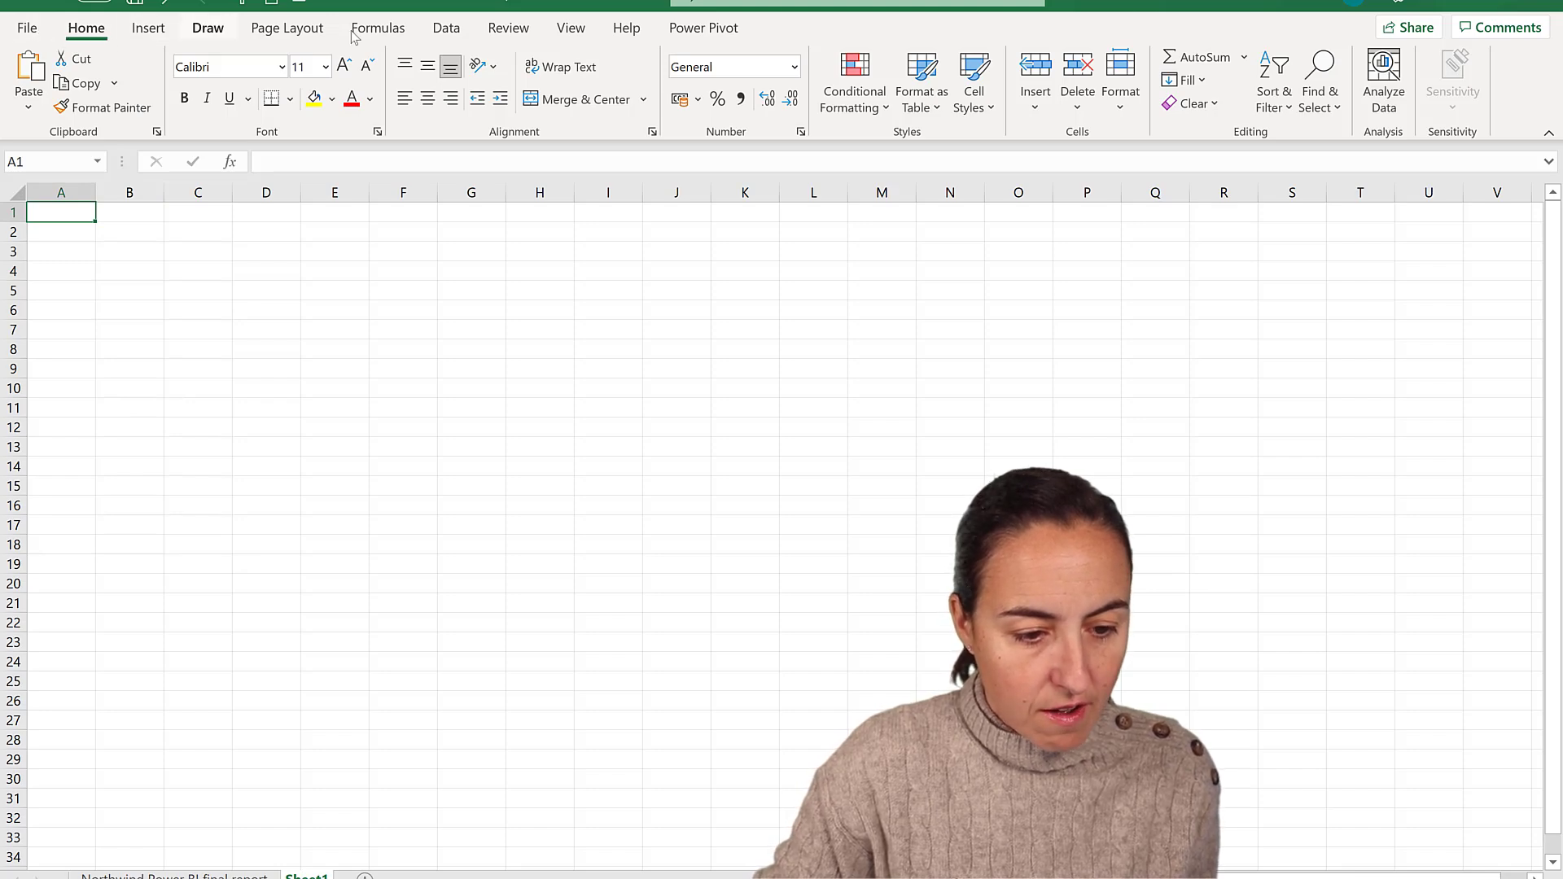
- Start a Get Data connection from a Power BI dataset, ending back on the Northwind report sheet
{"action": "left_click", "coordinate": [446, 28]}
{"action": "left_click", "coordinate": [31, 106]}
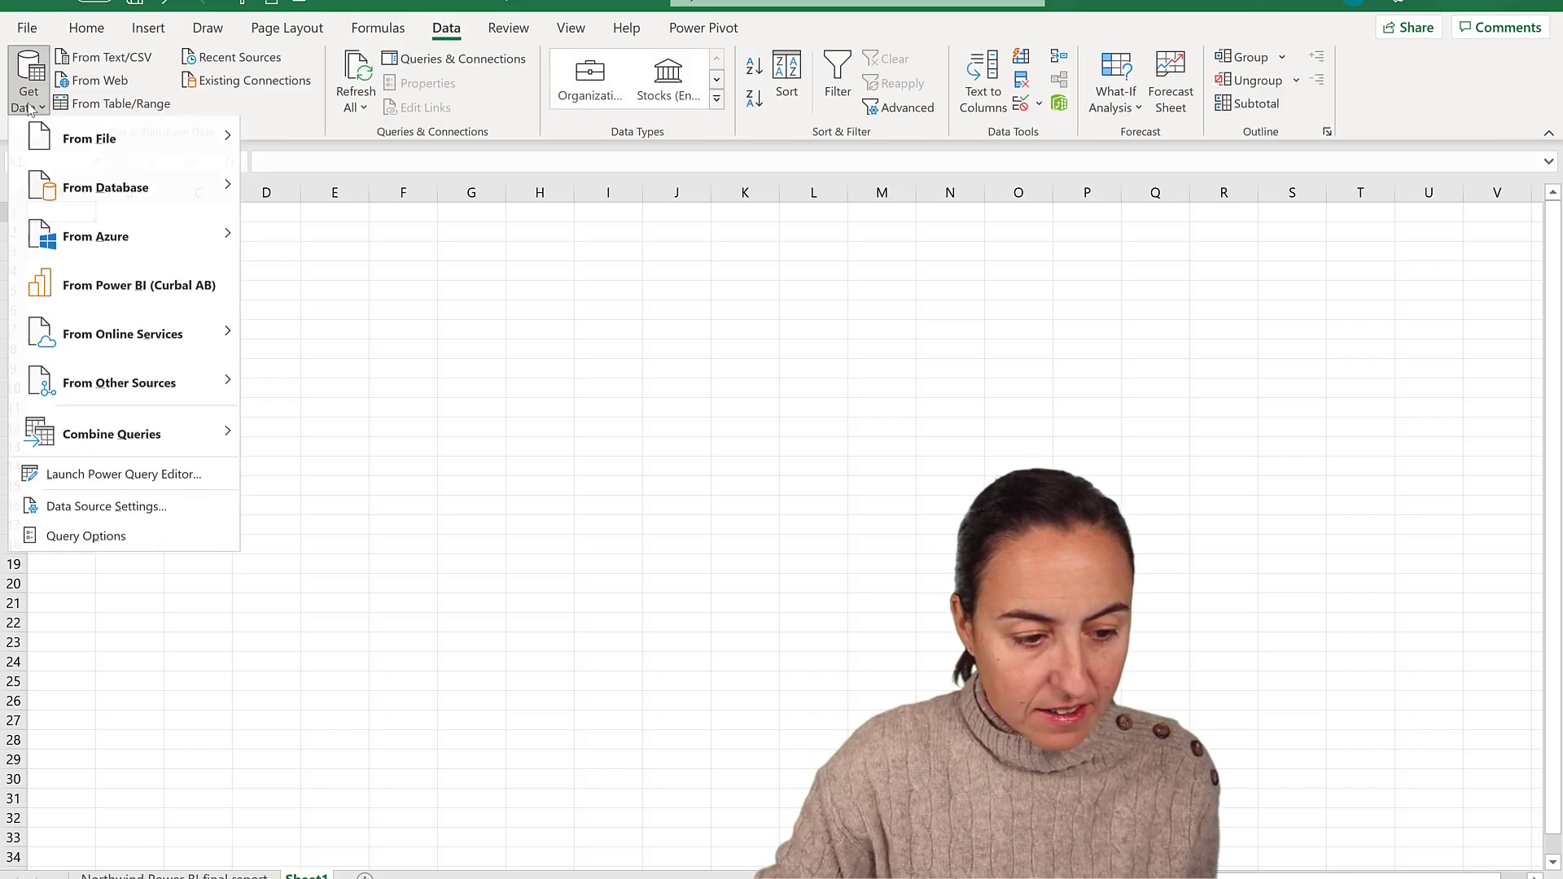
{"action": "left_click", "coordinate": [133, 285]}
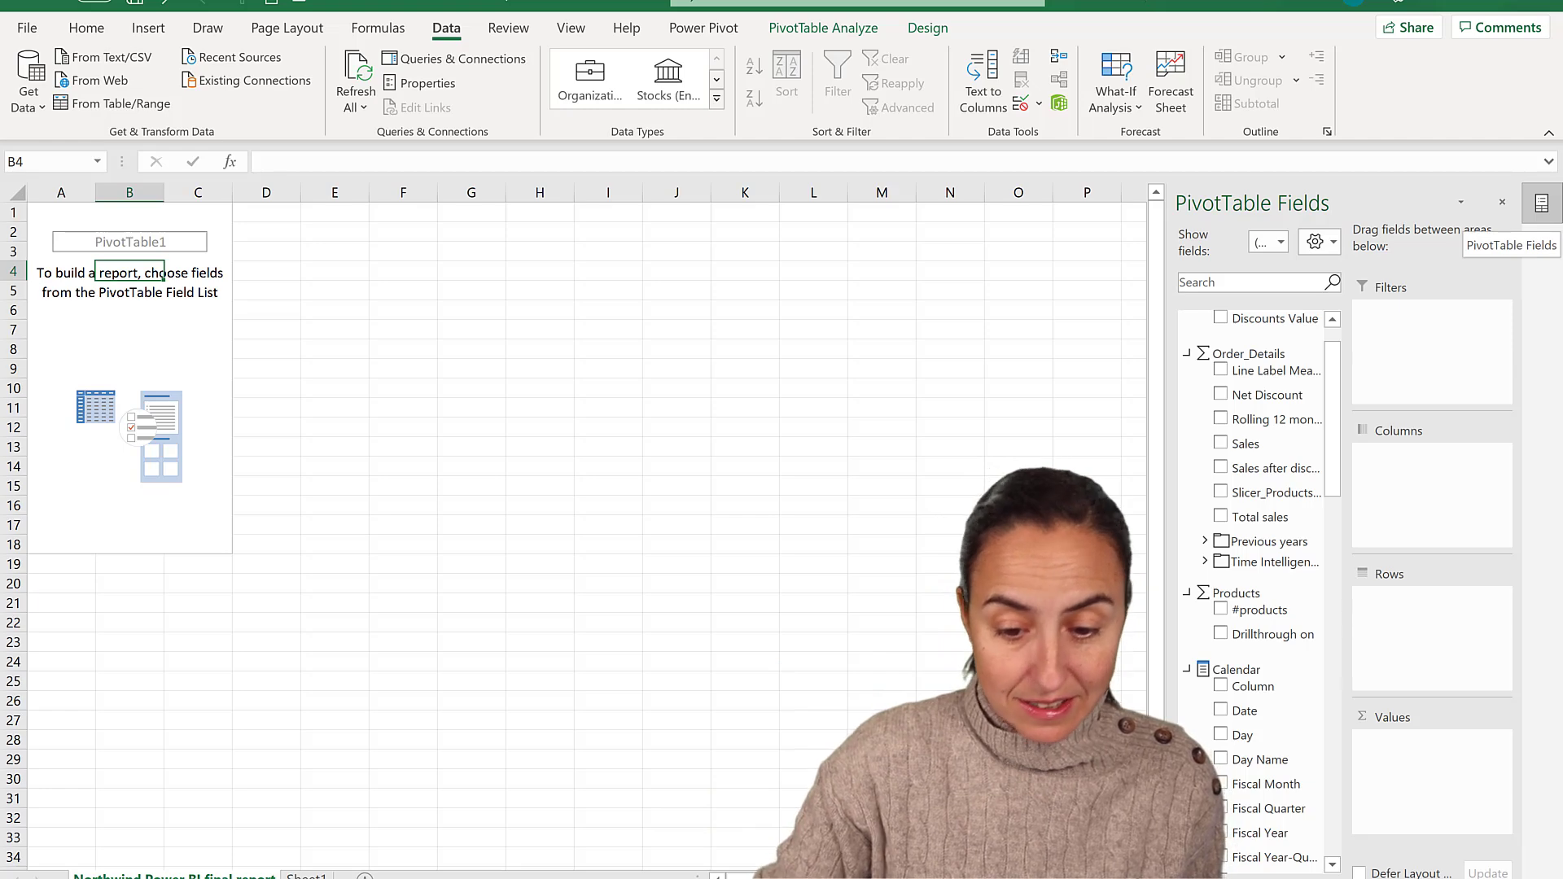
- Put Year and Quarter Number in the PivotTable rows and Sales in values, totalling 1 354 338
{"action": "scroll", "coordinate": [1264, 564], "scroll_direction": "down", "scroll_amount": 2}
{"action": "scroll", "coordinate": [1264, 564], "scroll_direction": "down", "scroll_amount": 4}
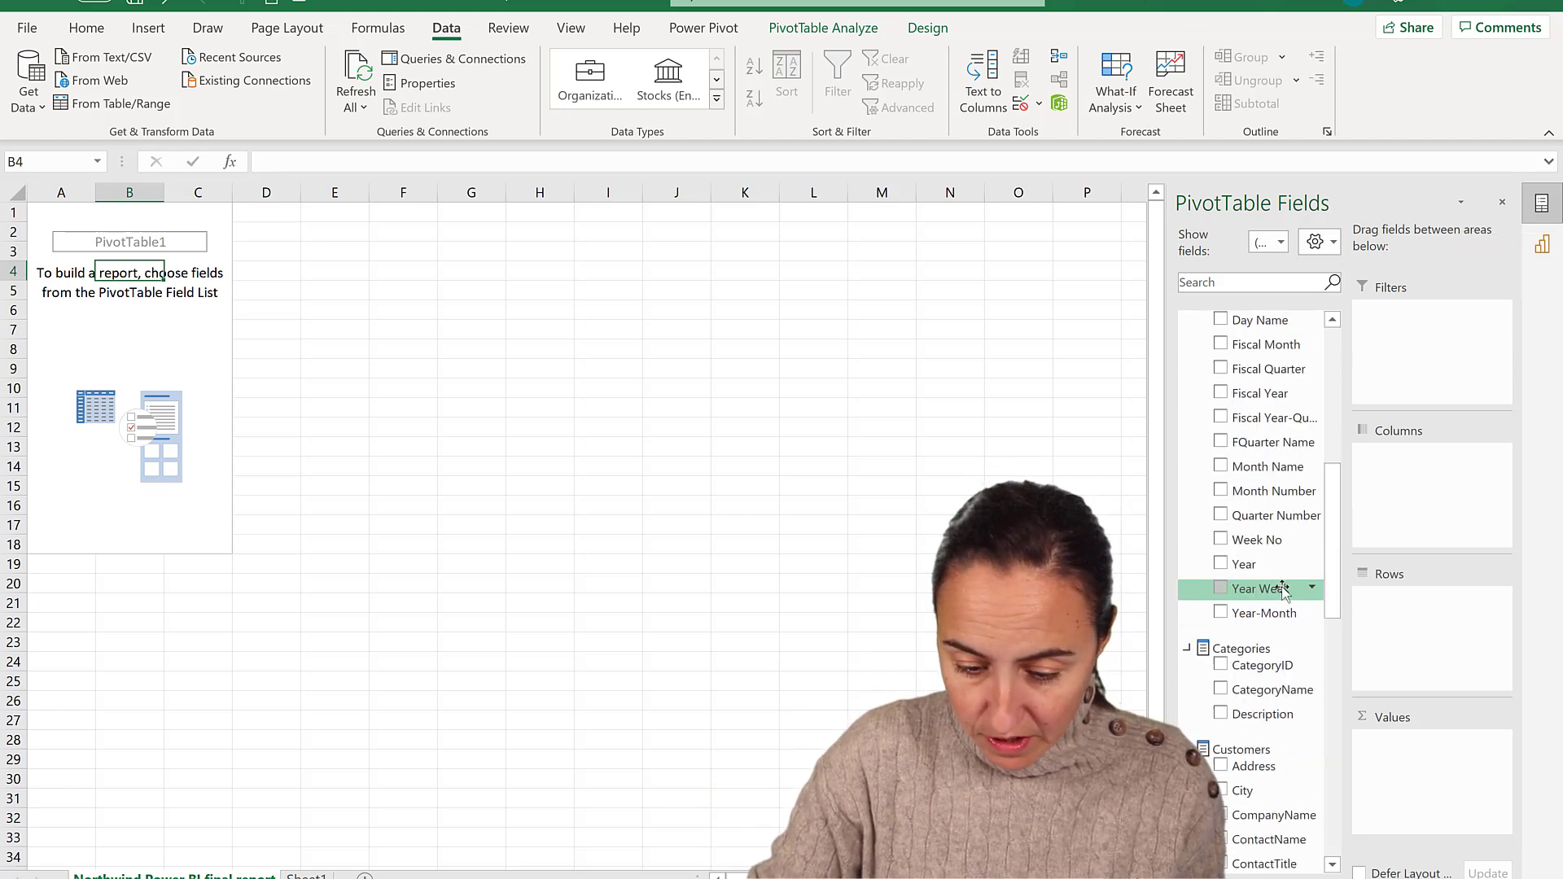
{"action": "left_click_drag", "start_coordinate": [1278, 564], "coordinate": [1245, 635]}
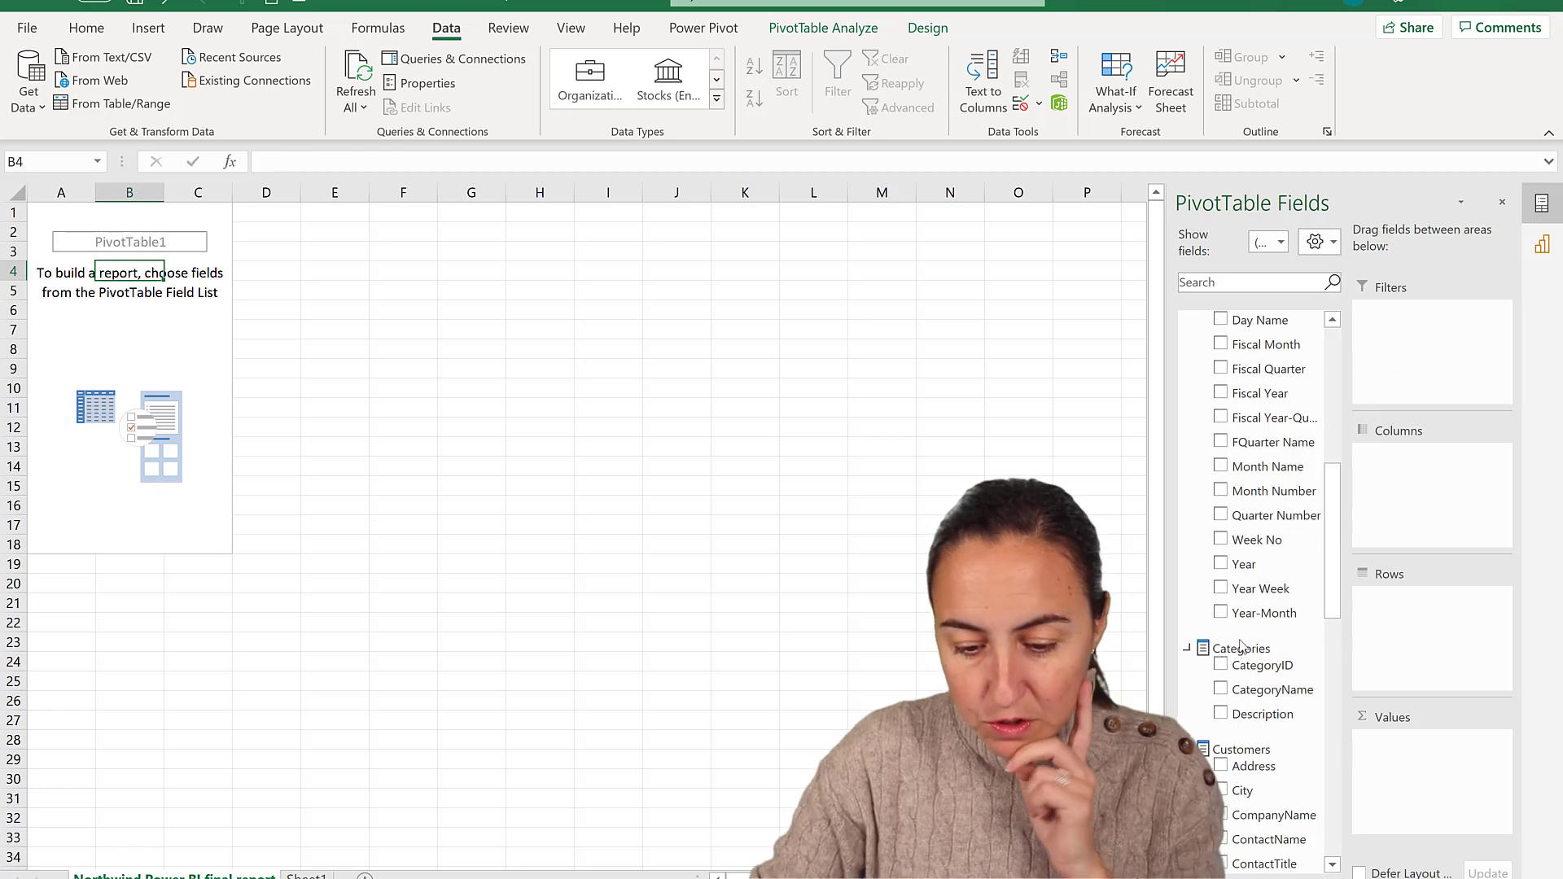
{"action": "scroll", "coordinate": [1249, 610], "scroll_direction": "down", "scroll_amount": 3}
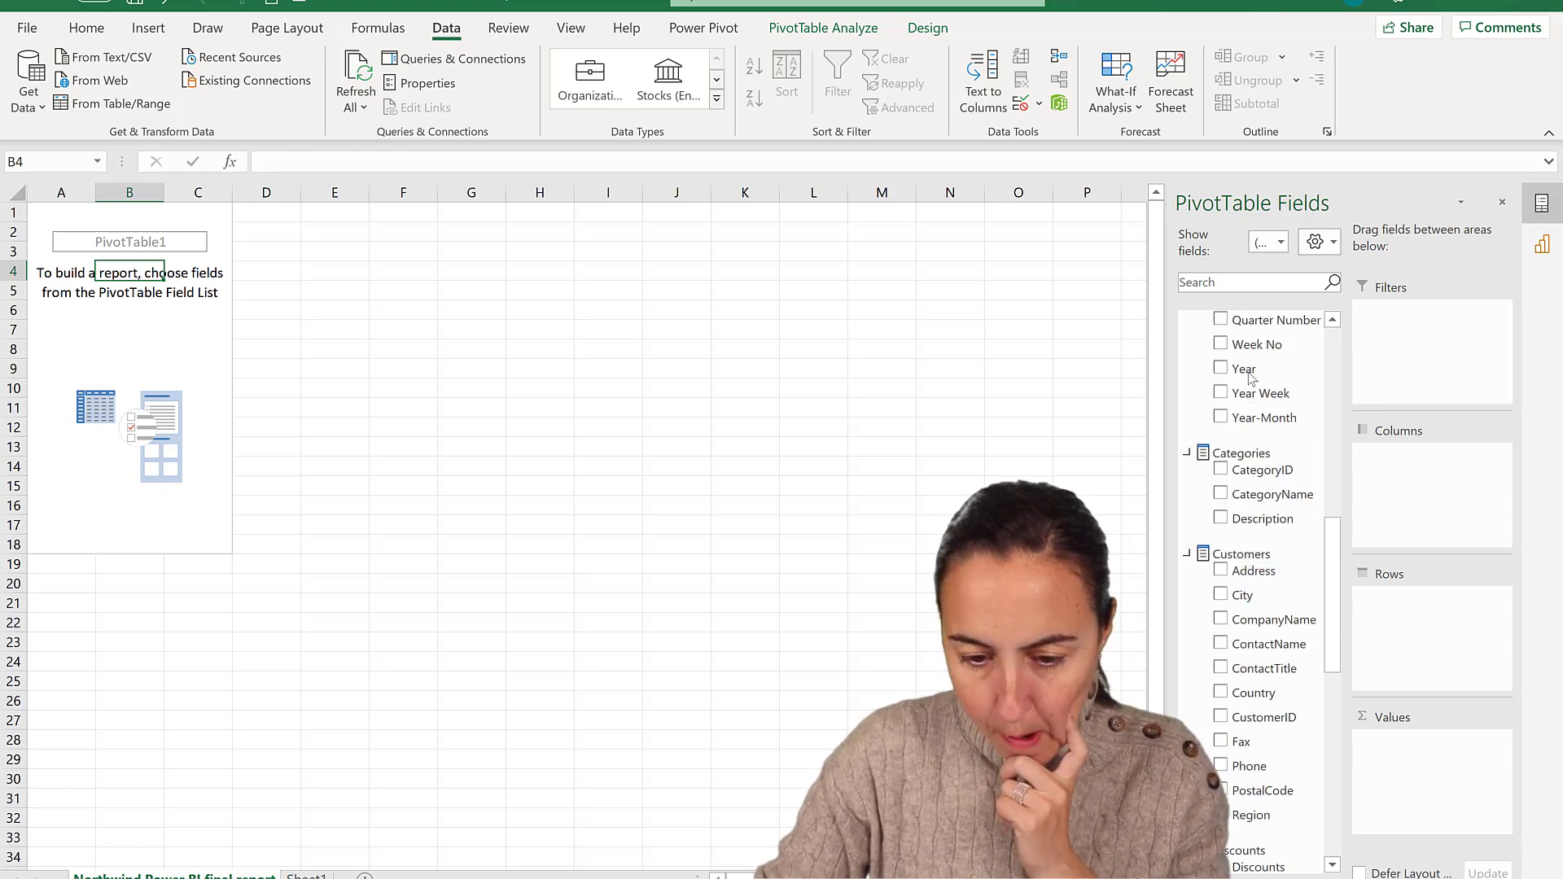
{"action": "left_click_drag", "start_coordinate": [1253, 369], "coordinate": [1417, 603]}
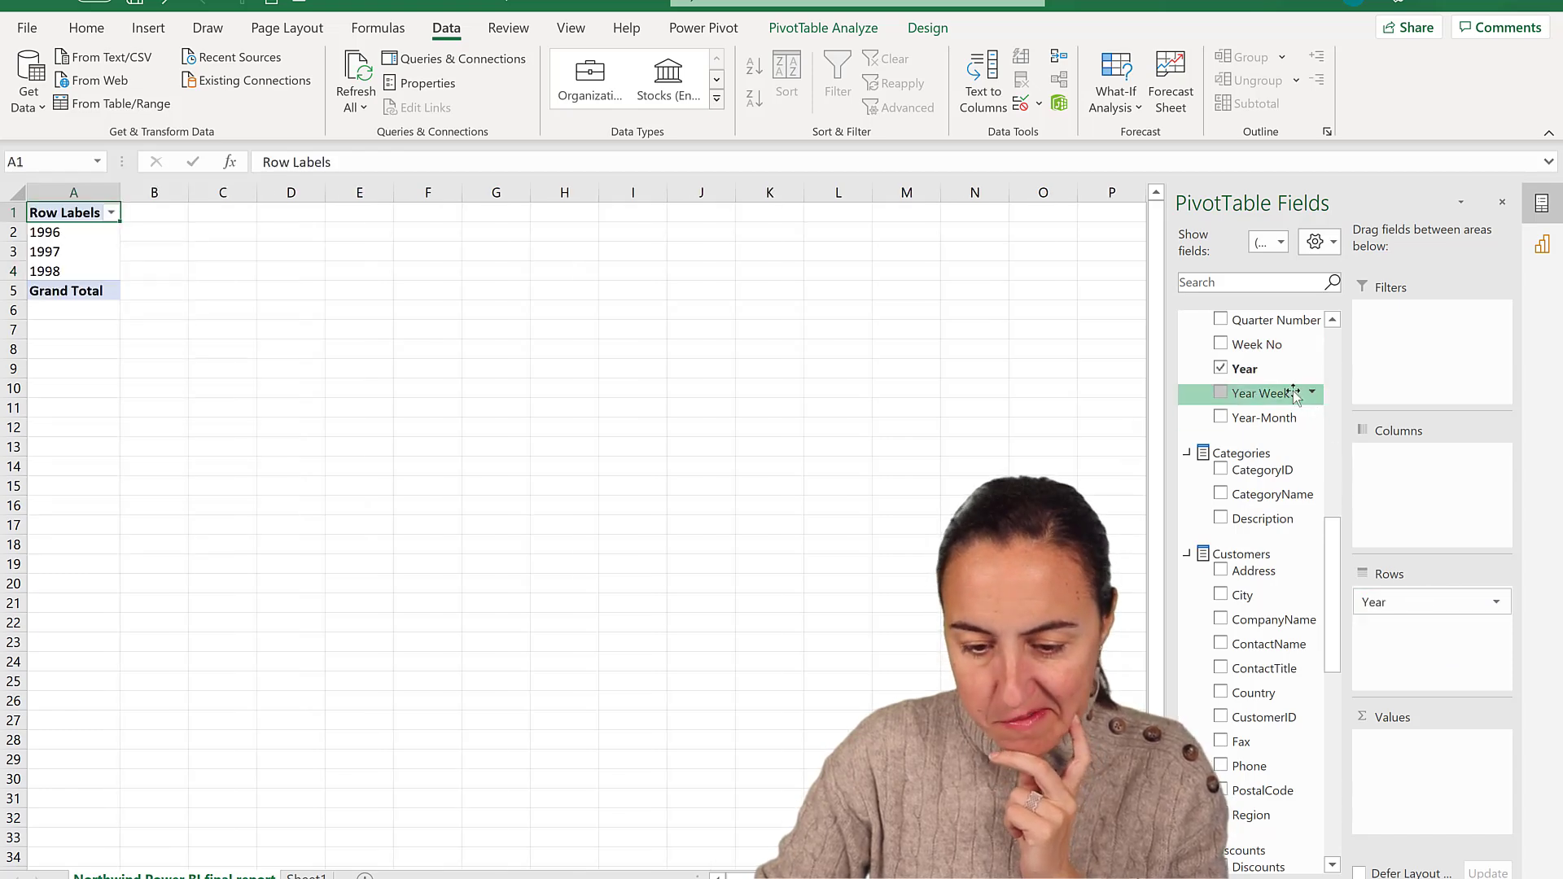
{"action": "left_click_drag", "start_coordinate": [1273, 322], "coordinate": [1444, 632]}
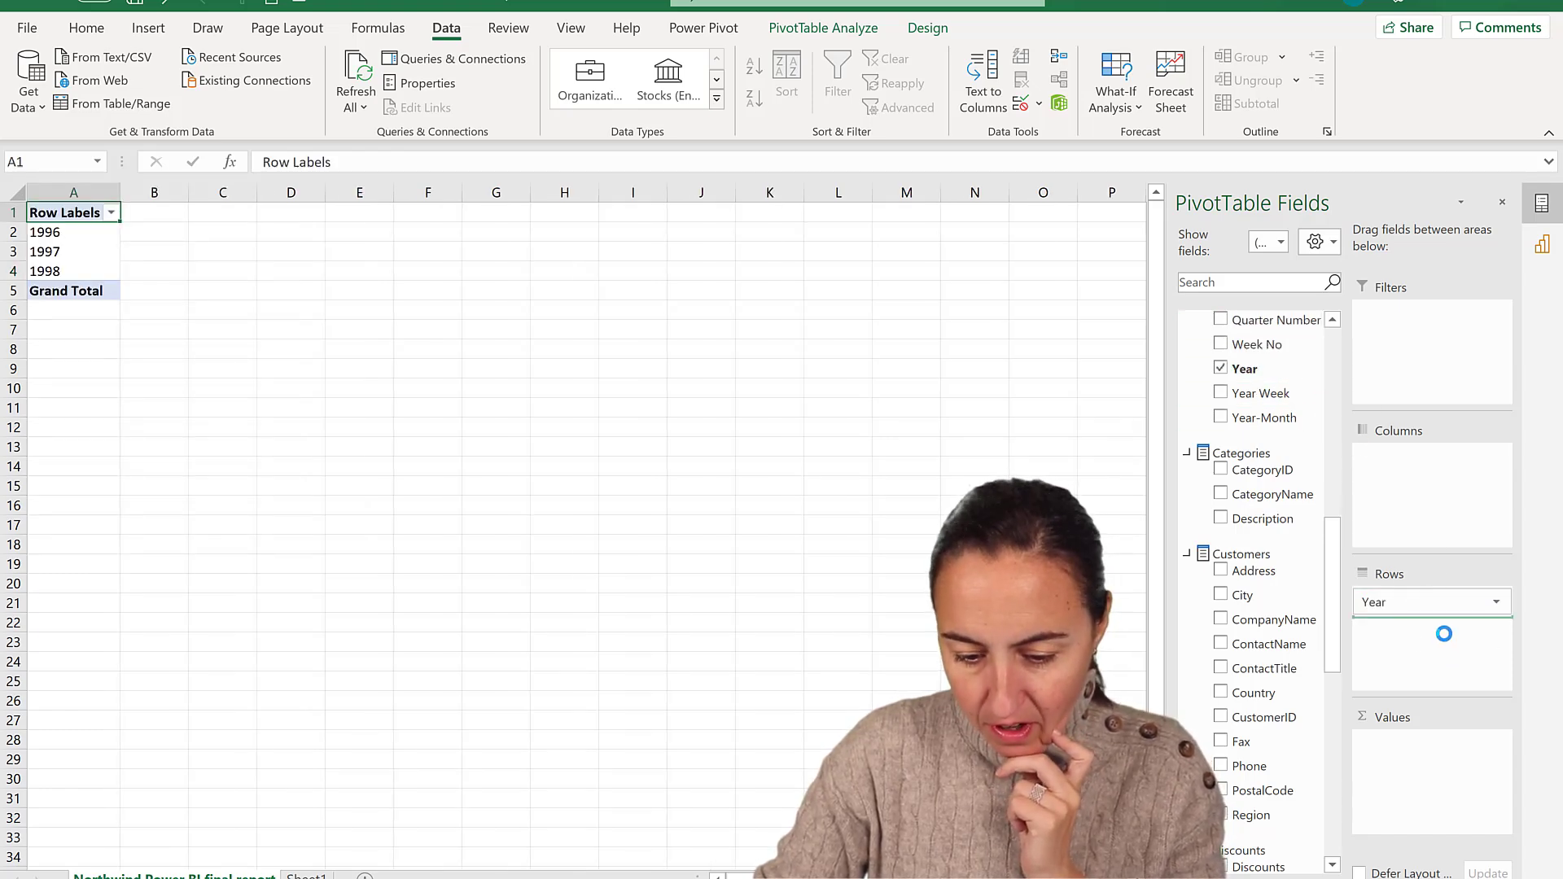
{"action": "scroll", "coordinate": [1286, 643], "scroll_direction": "down", "scroll_amount": 7}
{"action": "scroll", "coordinate": [1286, 645], "scroll_direction": "down", "scroll_amount": 4}
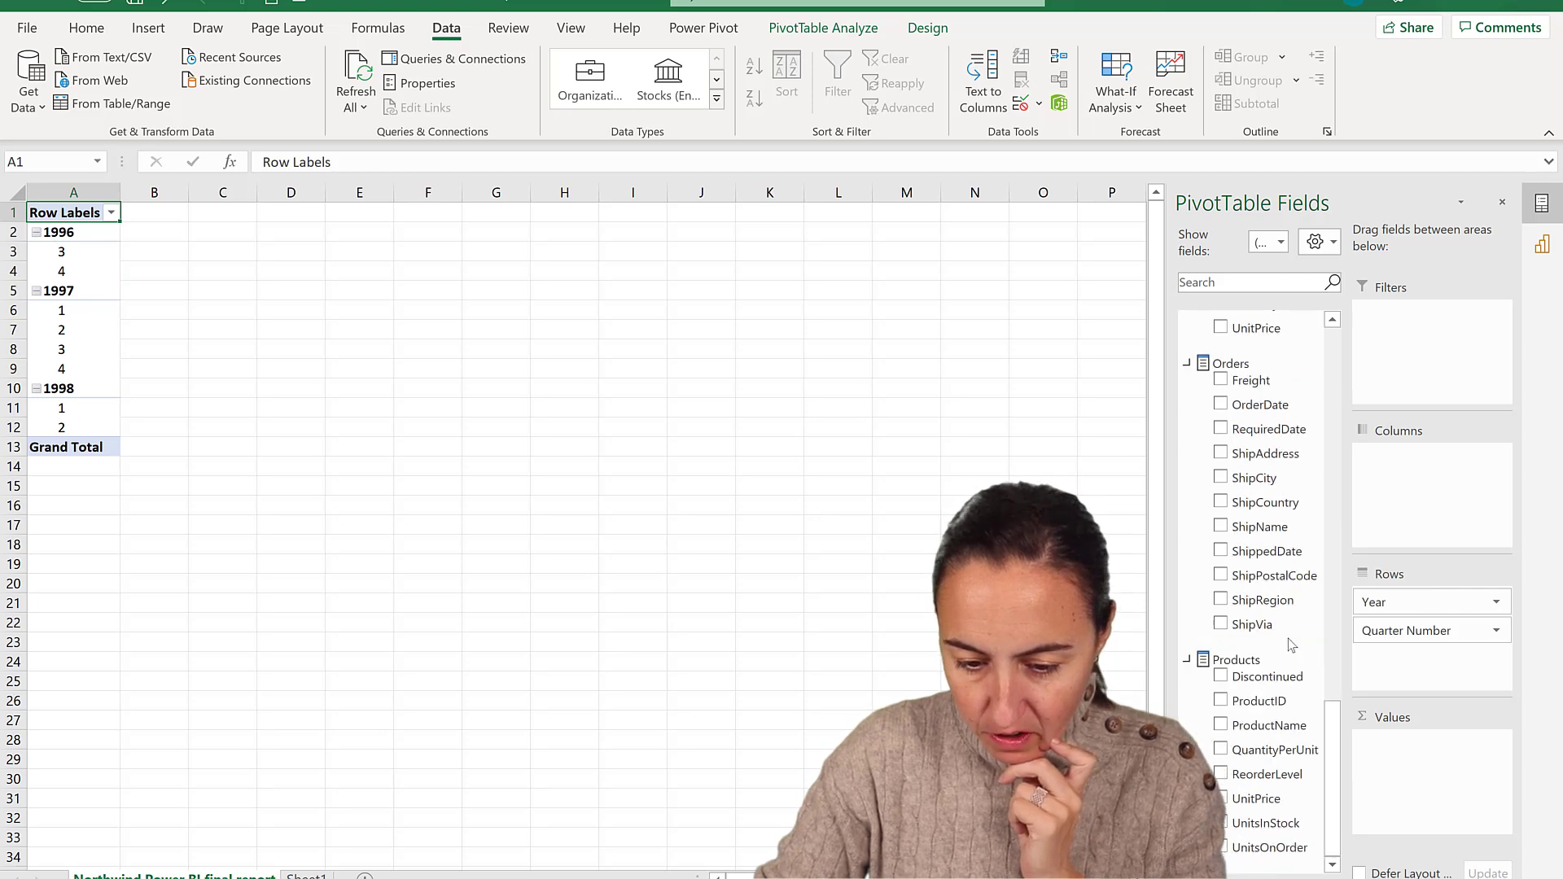
{"action": "scroll", "coordinate": [1286, 643], "scroll_direction": "up", "scroll_amount": 10}
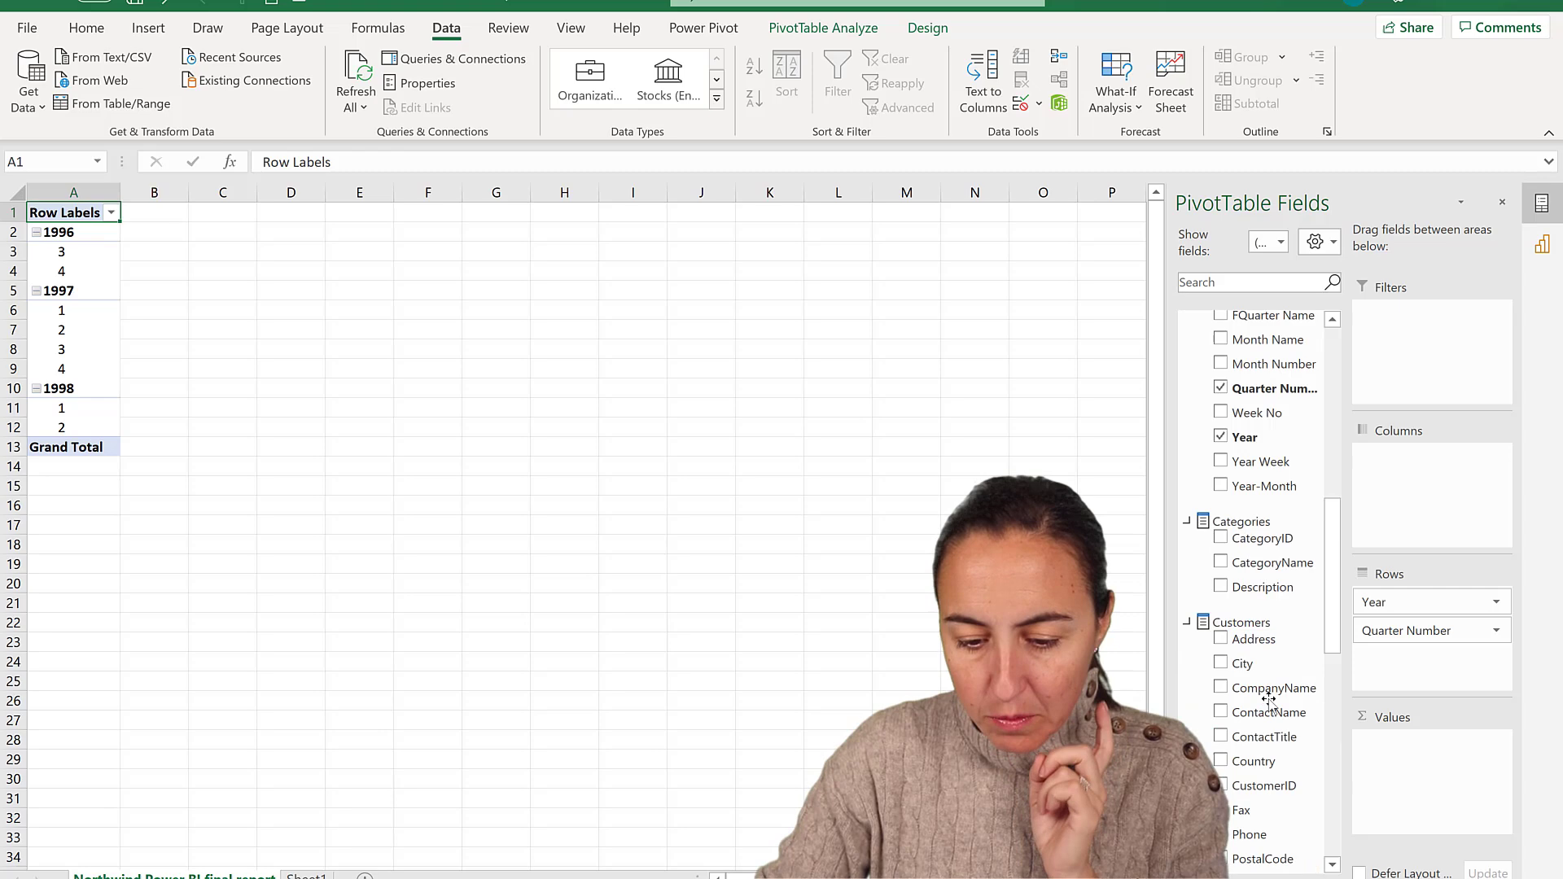
{"action": "scroll", "coordinate": [1274, 647], "scroll_direction": "up", "scroll_amount": 8}
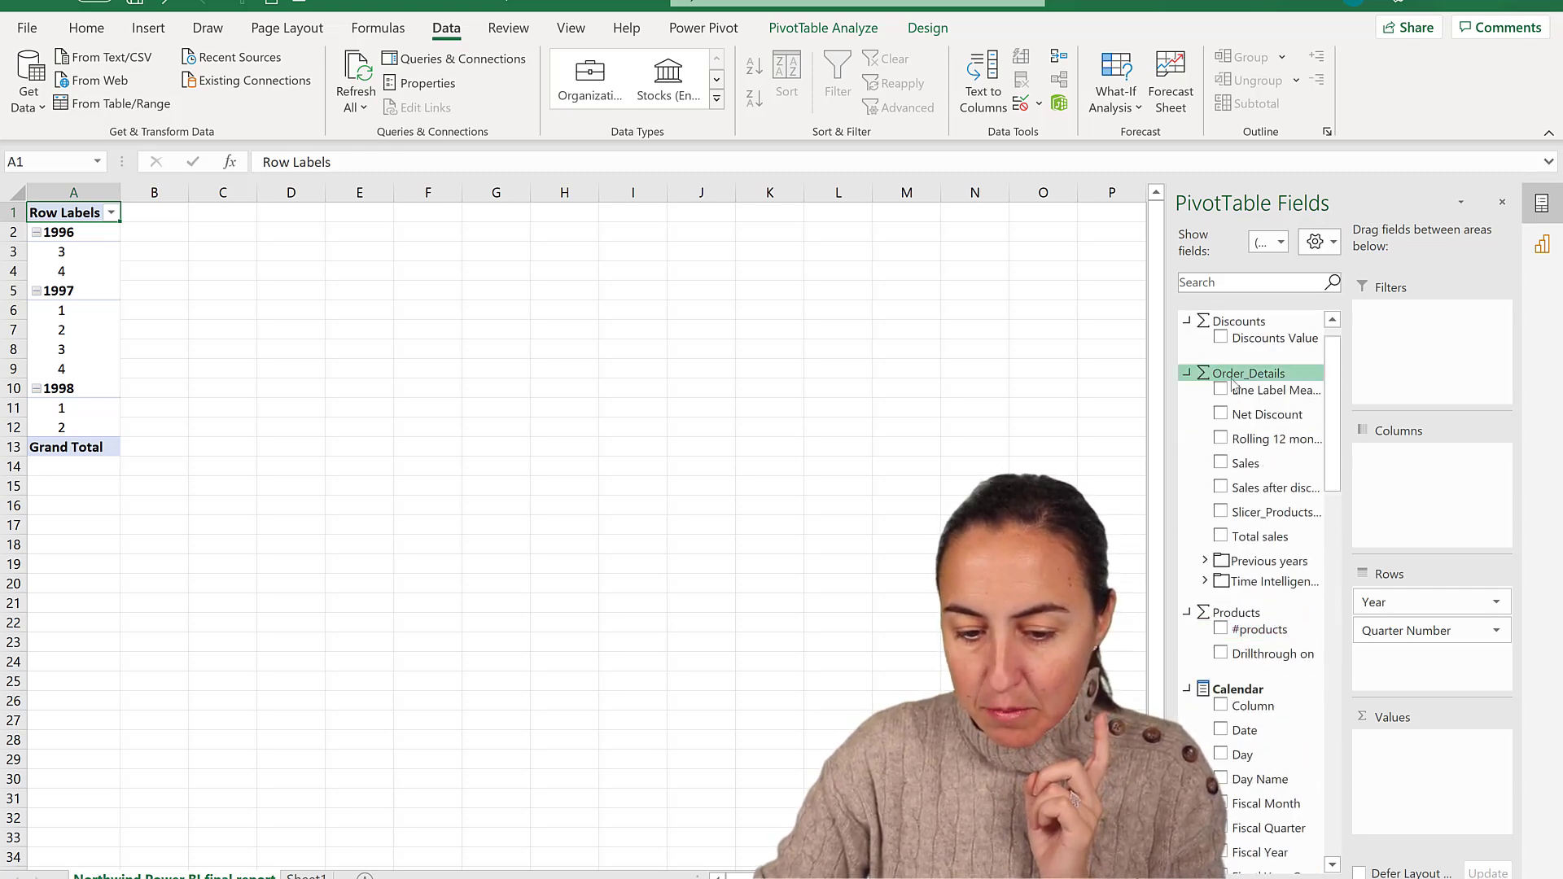
{"action": "left_click_drag", "start_coordinate": [1253, 464], "coordinate": [1447, 788]}
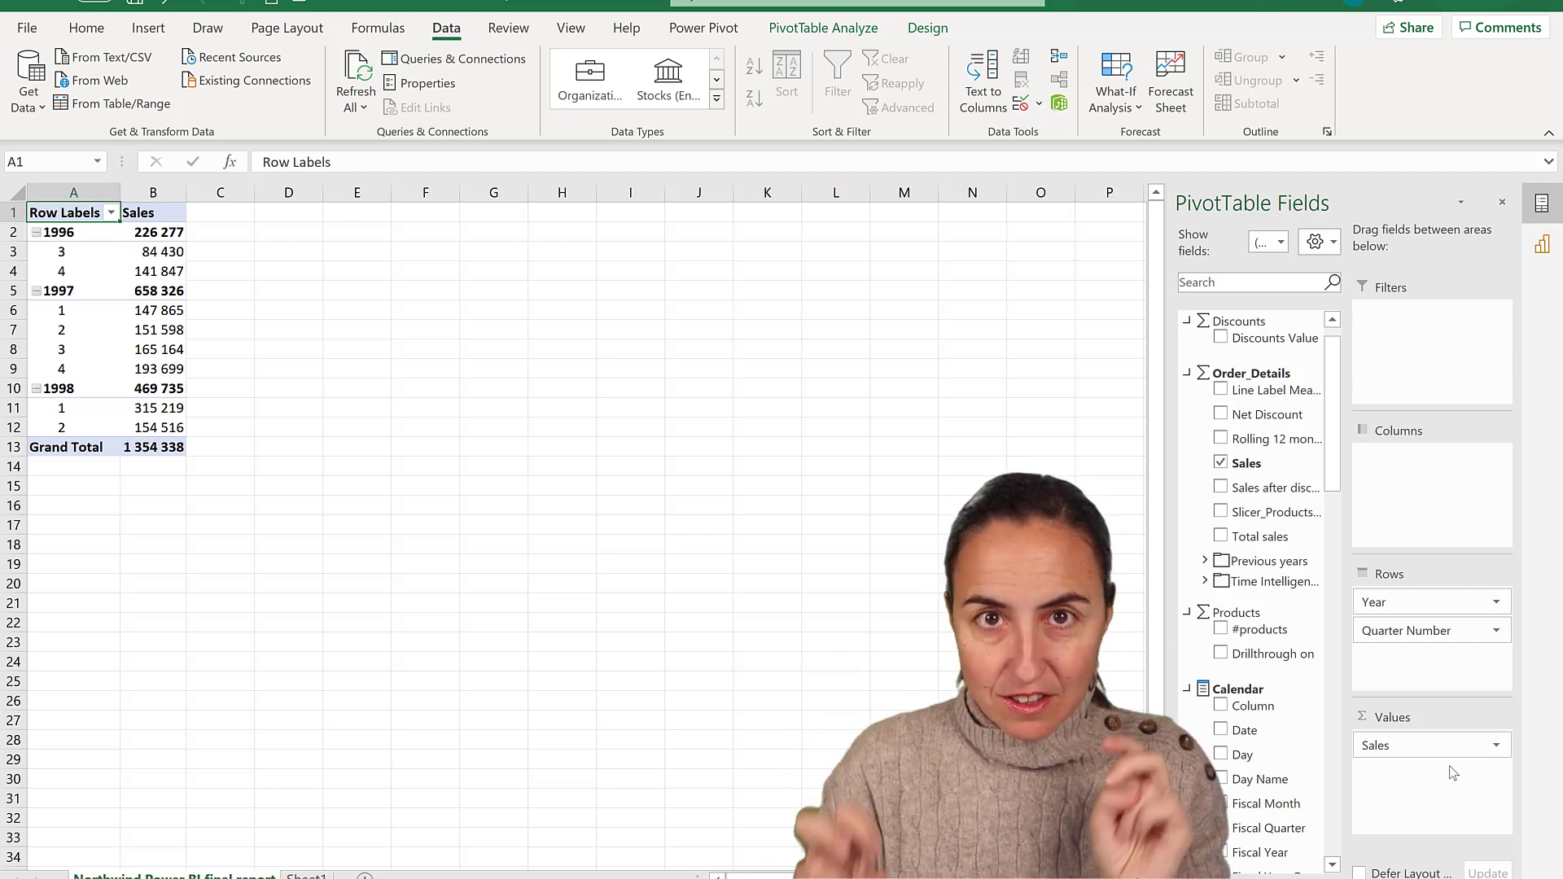
- Insert a clustered column PivotChart from the pivot table and place it beside the table
{"action": "left_click", "coordinate": [148, 28]}
{"action": "left_click", "coordinate": [81, 277]}
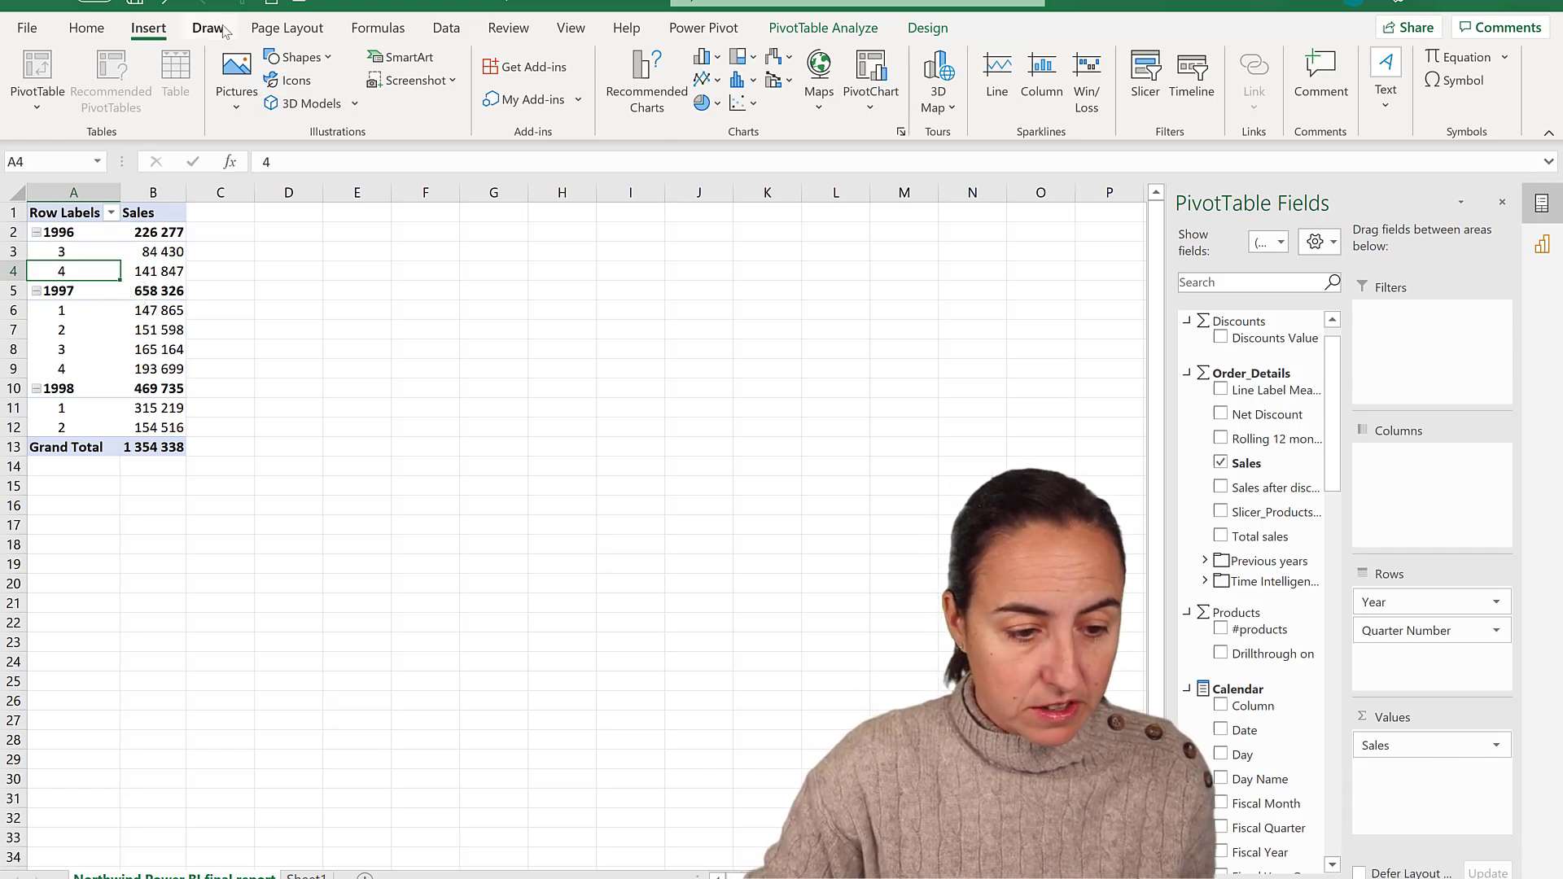
{"action": "key", "text": "alt+a"}
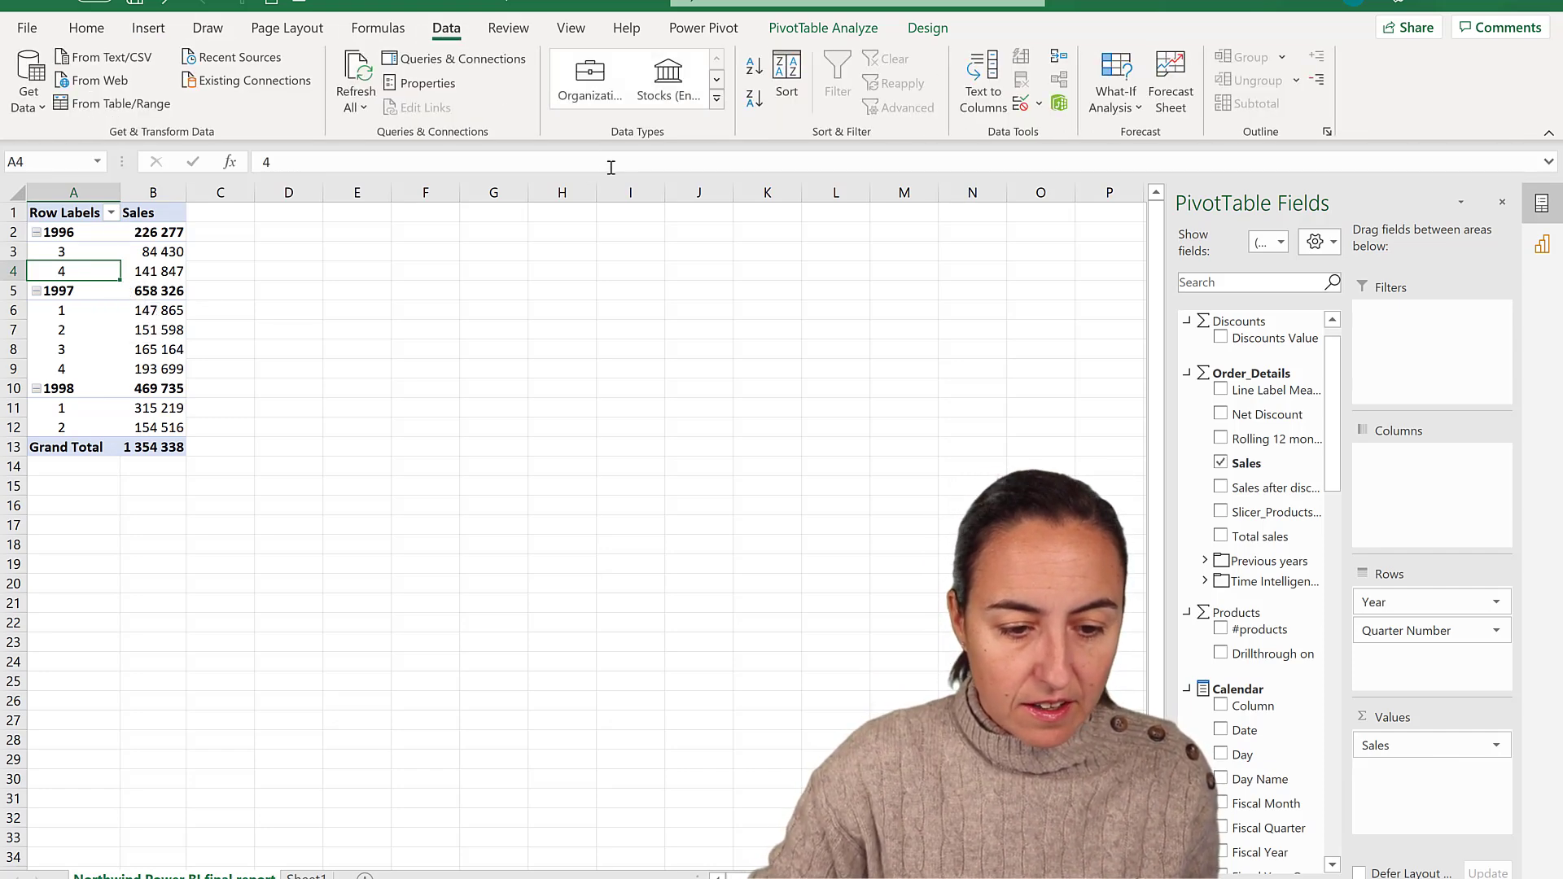
{"action": "left_click", "coordinate": [148, 28]}
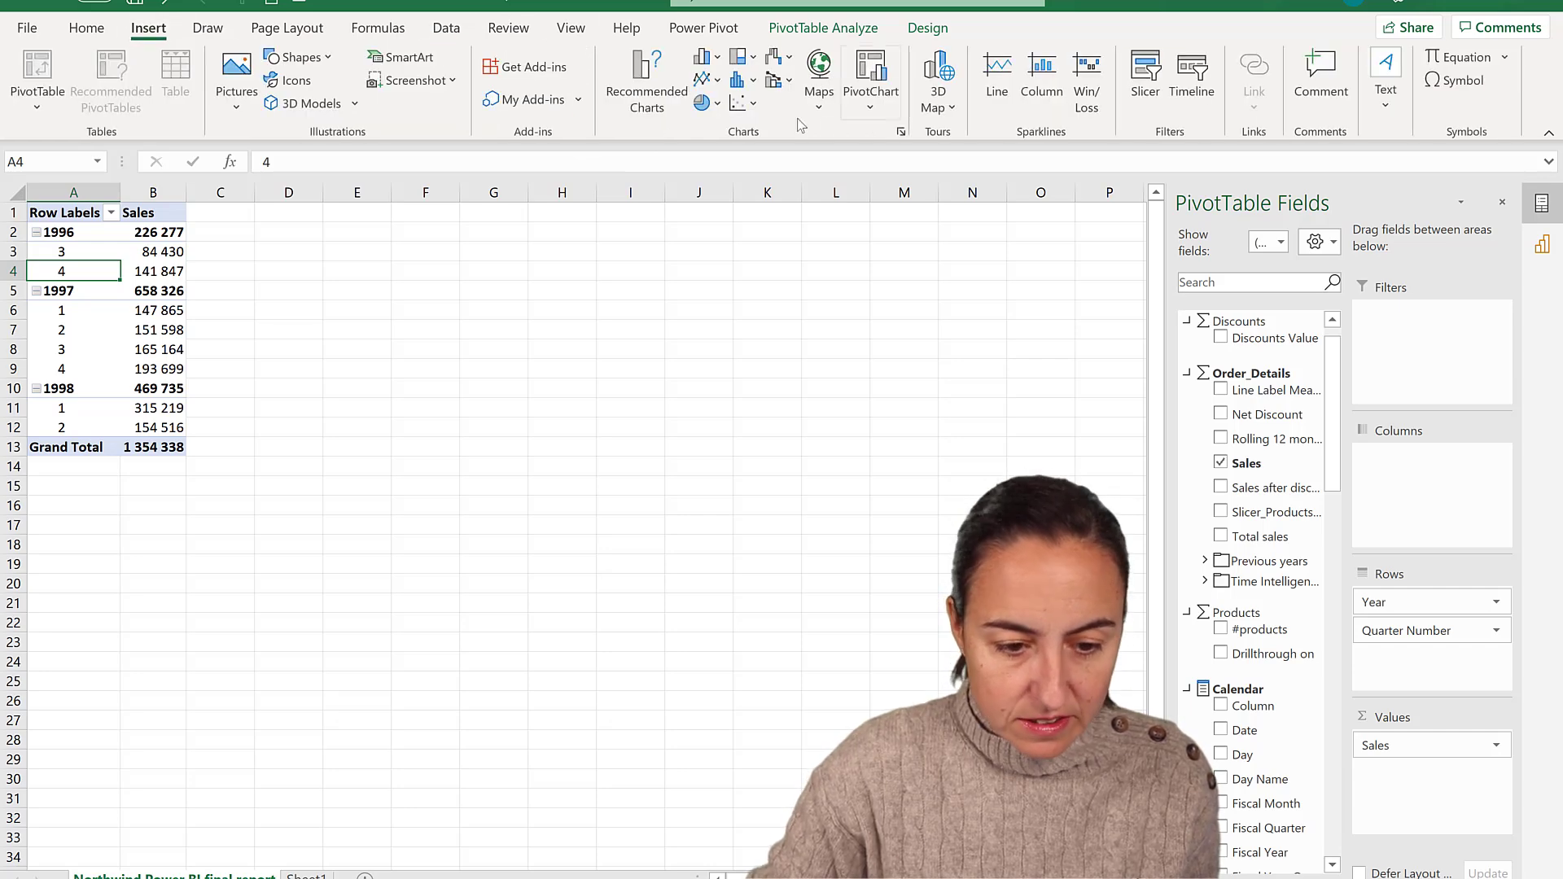
{"action": "left_click", "coordinate": [656, 99]}
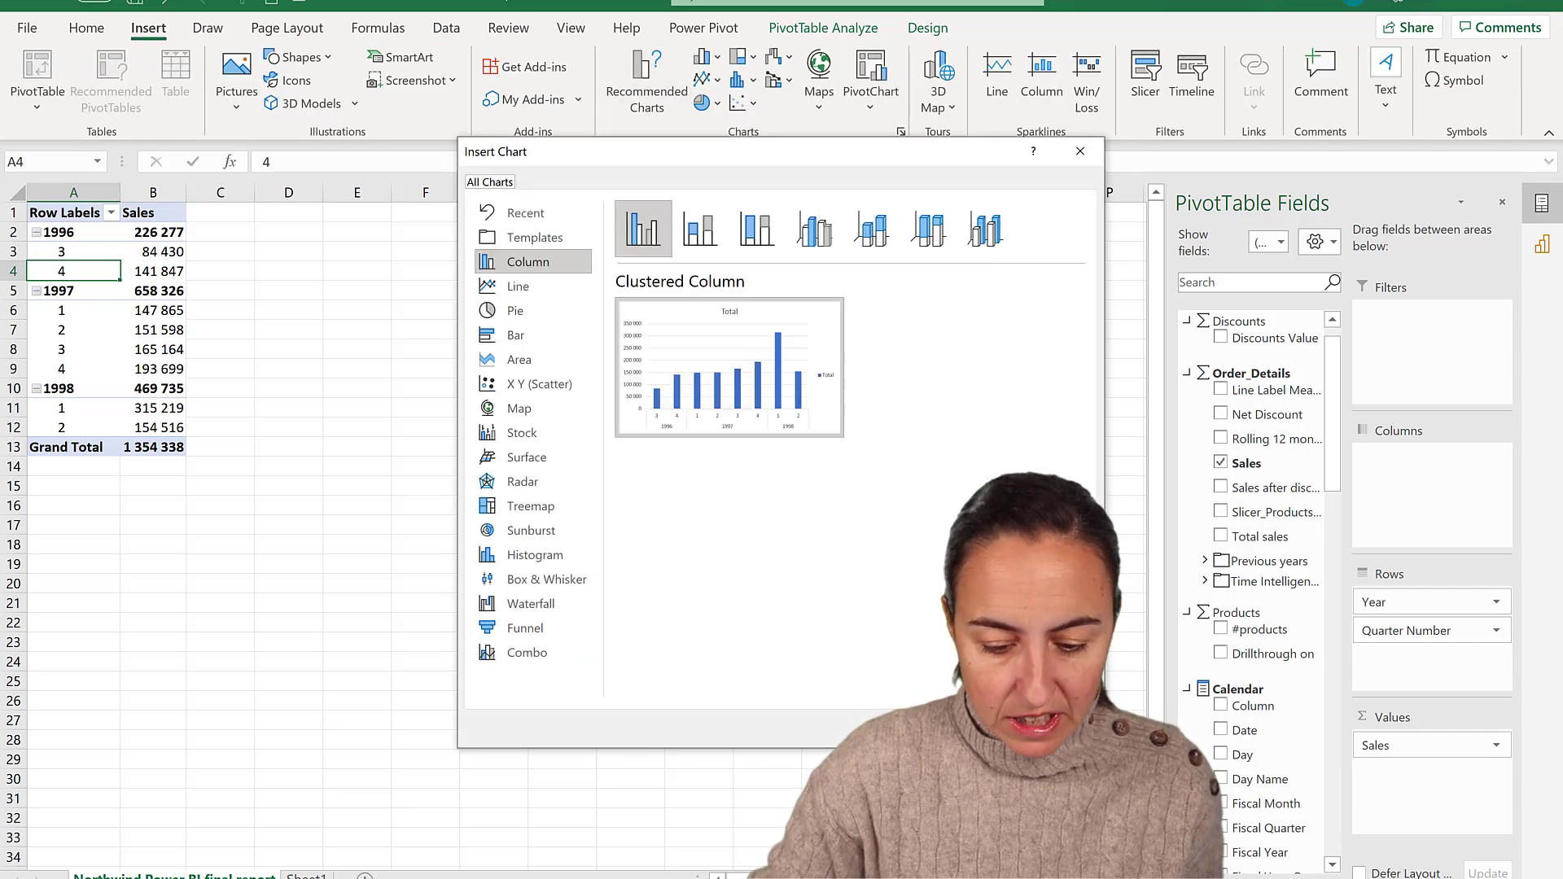
{"action": "key", "text": "Return"}
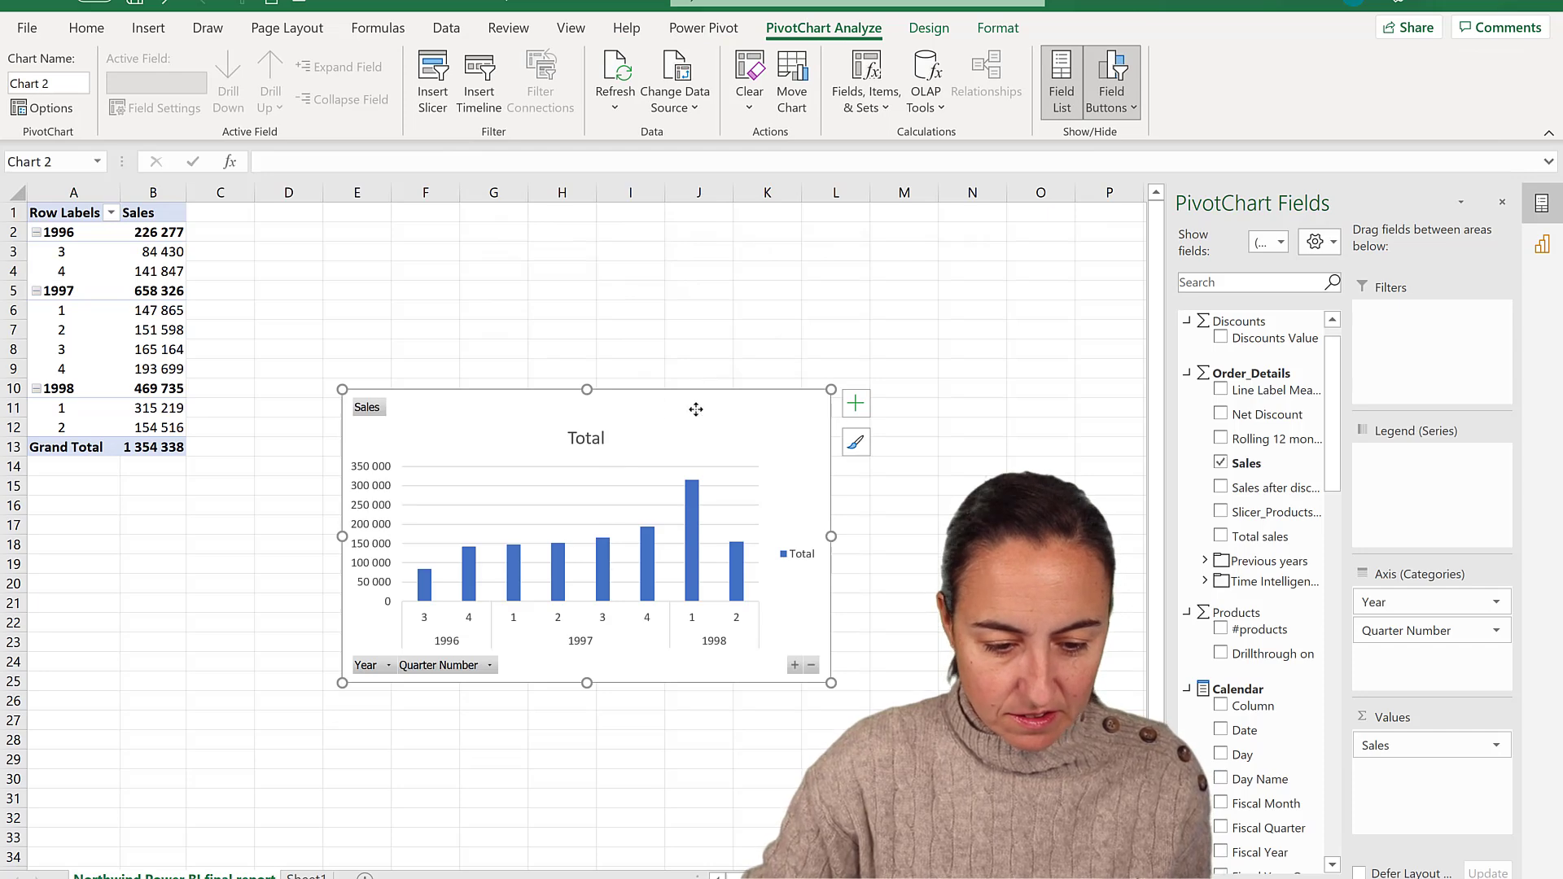
{"action": "left_click_drag", "start_coordinate": [695, 409], "coordinate": [751, 367]}
- Color the chart green and retitle it 'Total Sales', then launch PowerPoint
{"action": "left_click", "coordinate": [904, 37]}
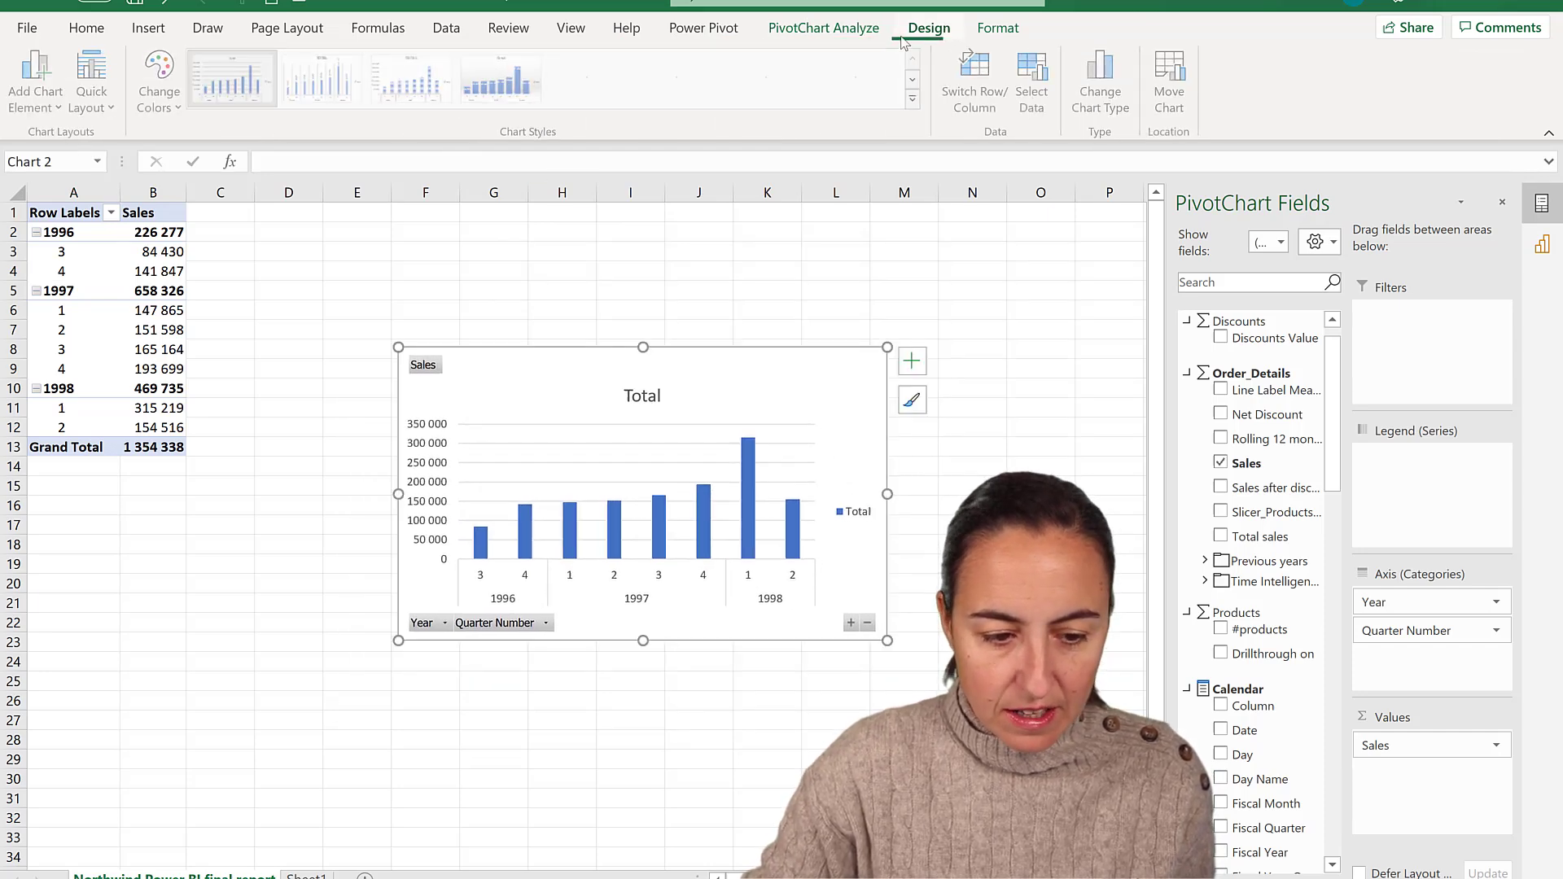
{"action": "left_click", "coordinate": [159, 94]}
{"action": "left_click", "coordinate": [171, 271]}
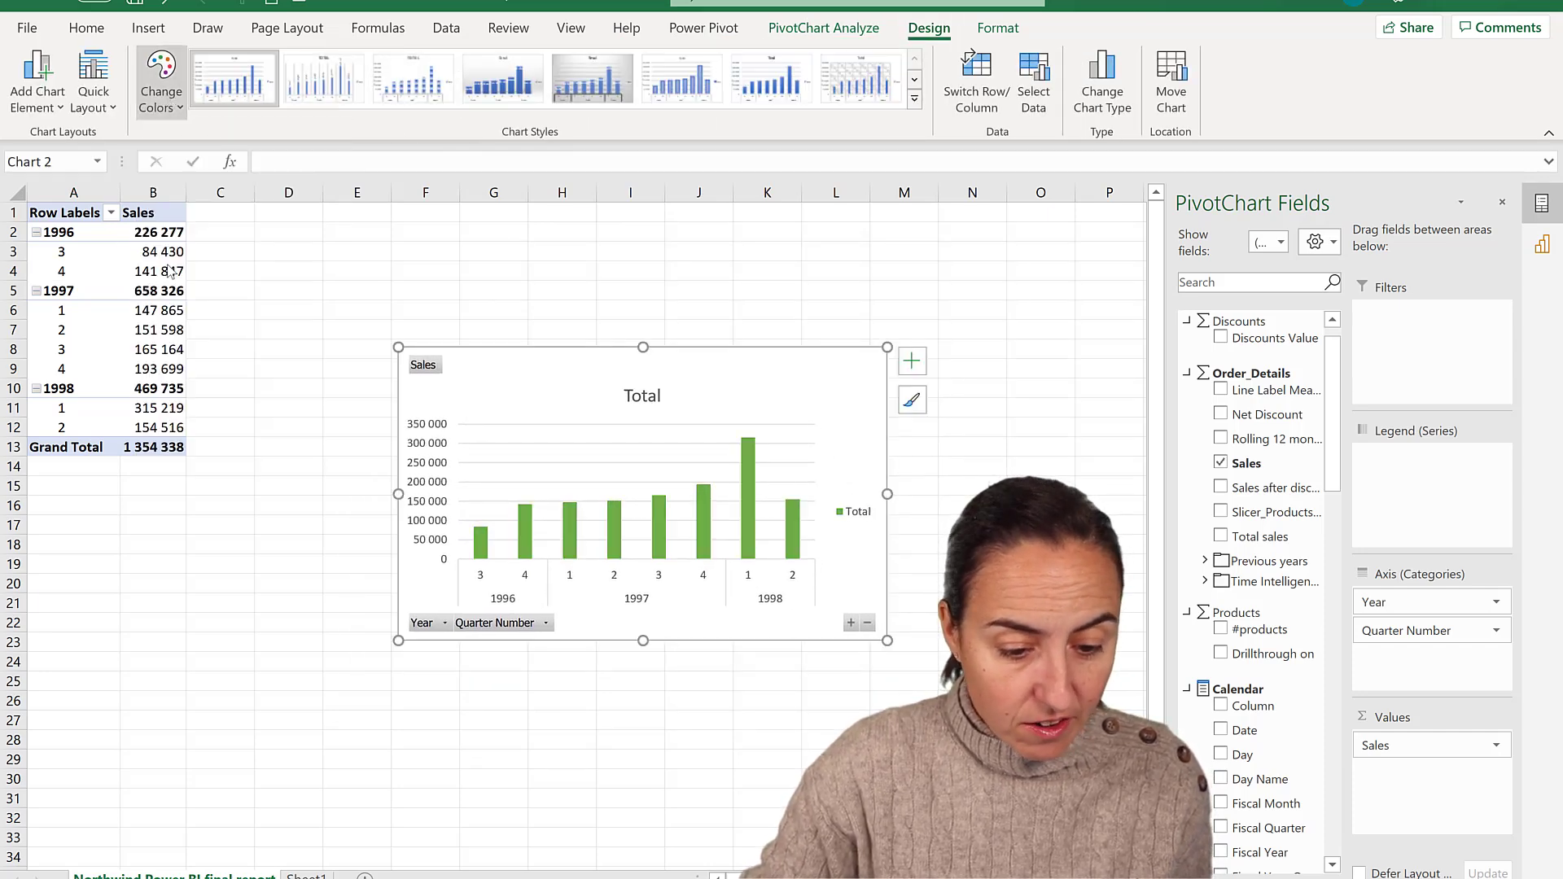
{"action": "left_click_drag", "start_coordinate": [813, 359], "coordinate": [791, 392]}
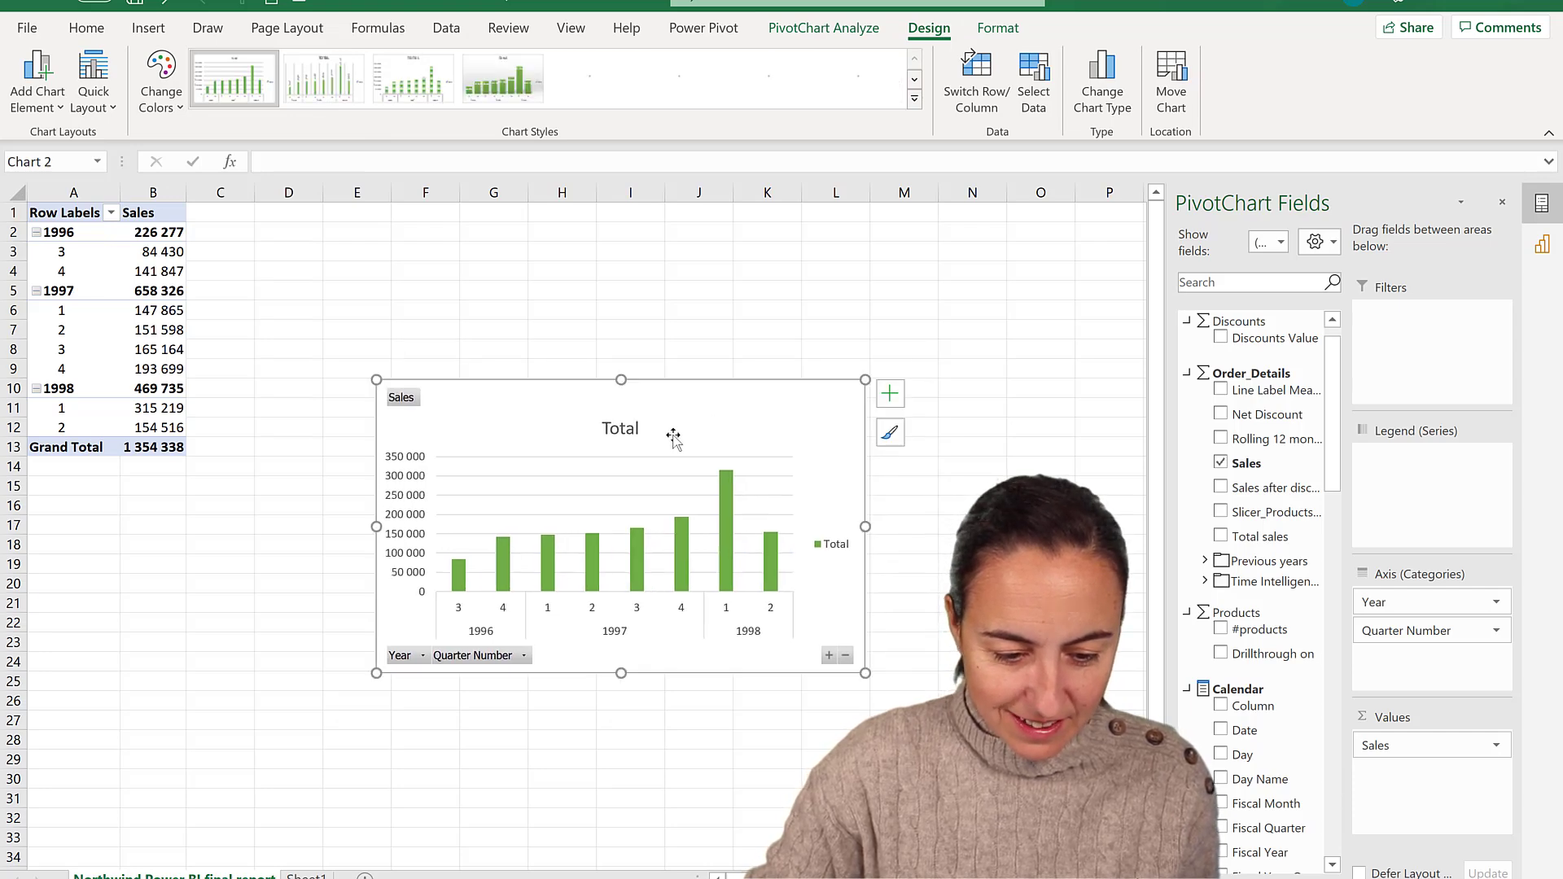
{"action": "double_click", "coordinate": [635, 431]}
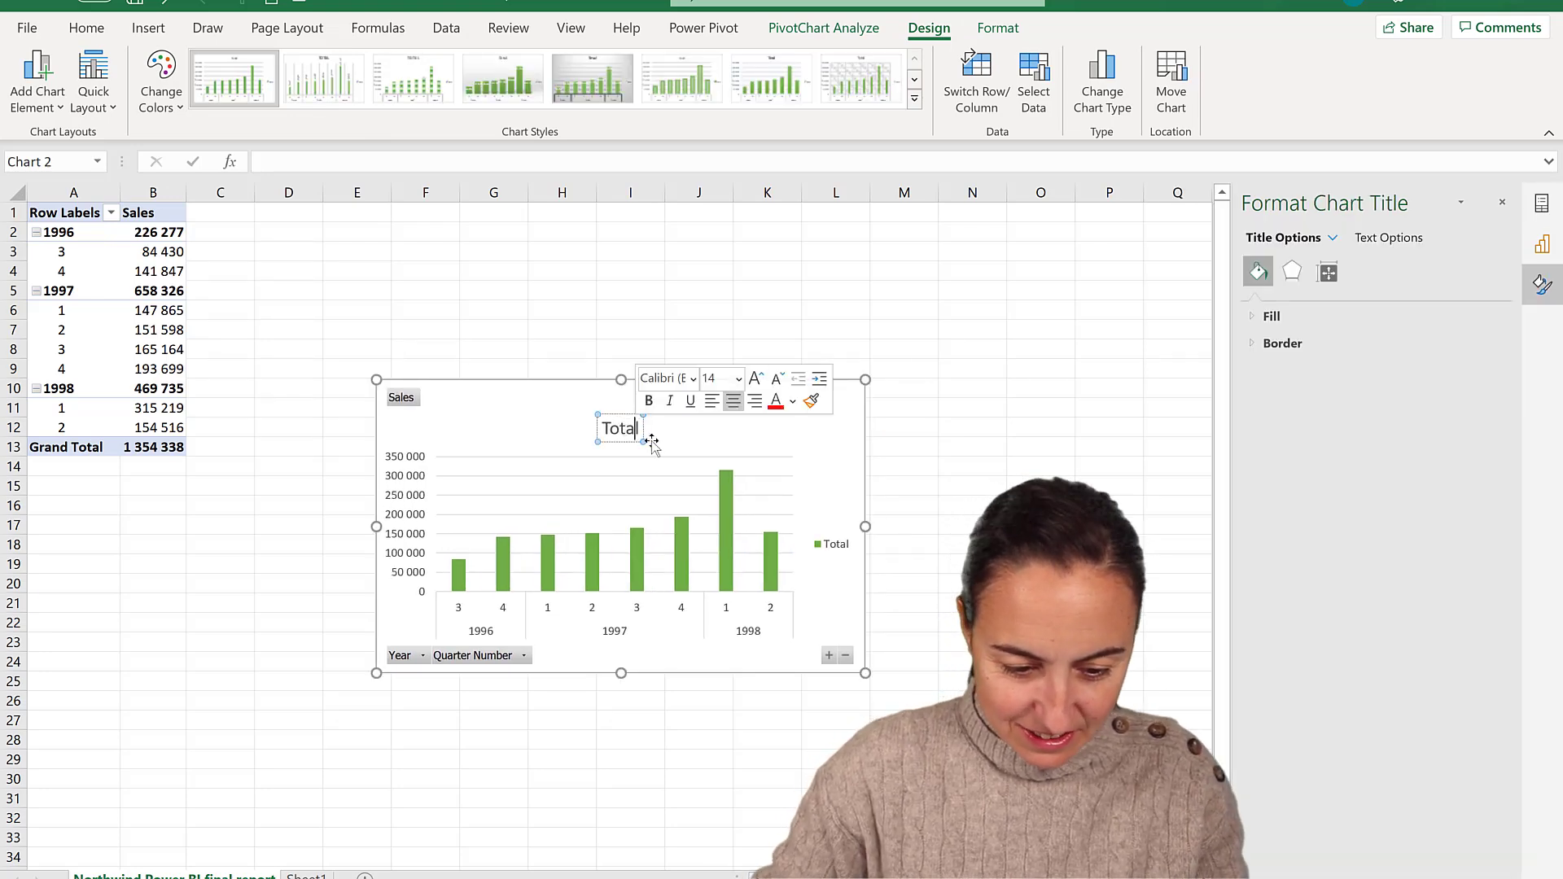
{"action": "type", "text": "Sales"}
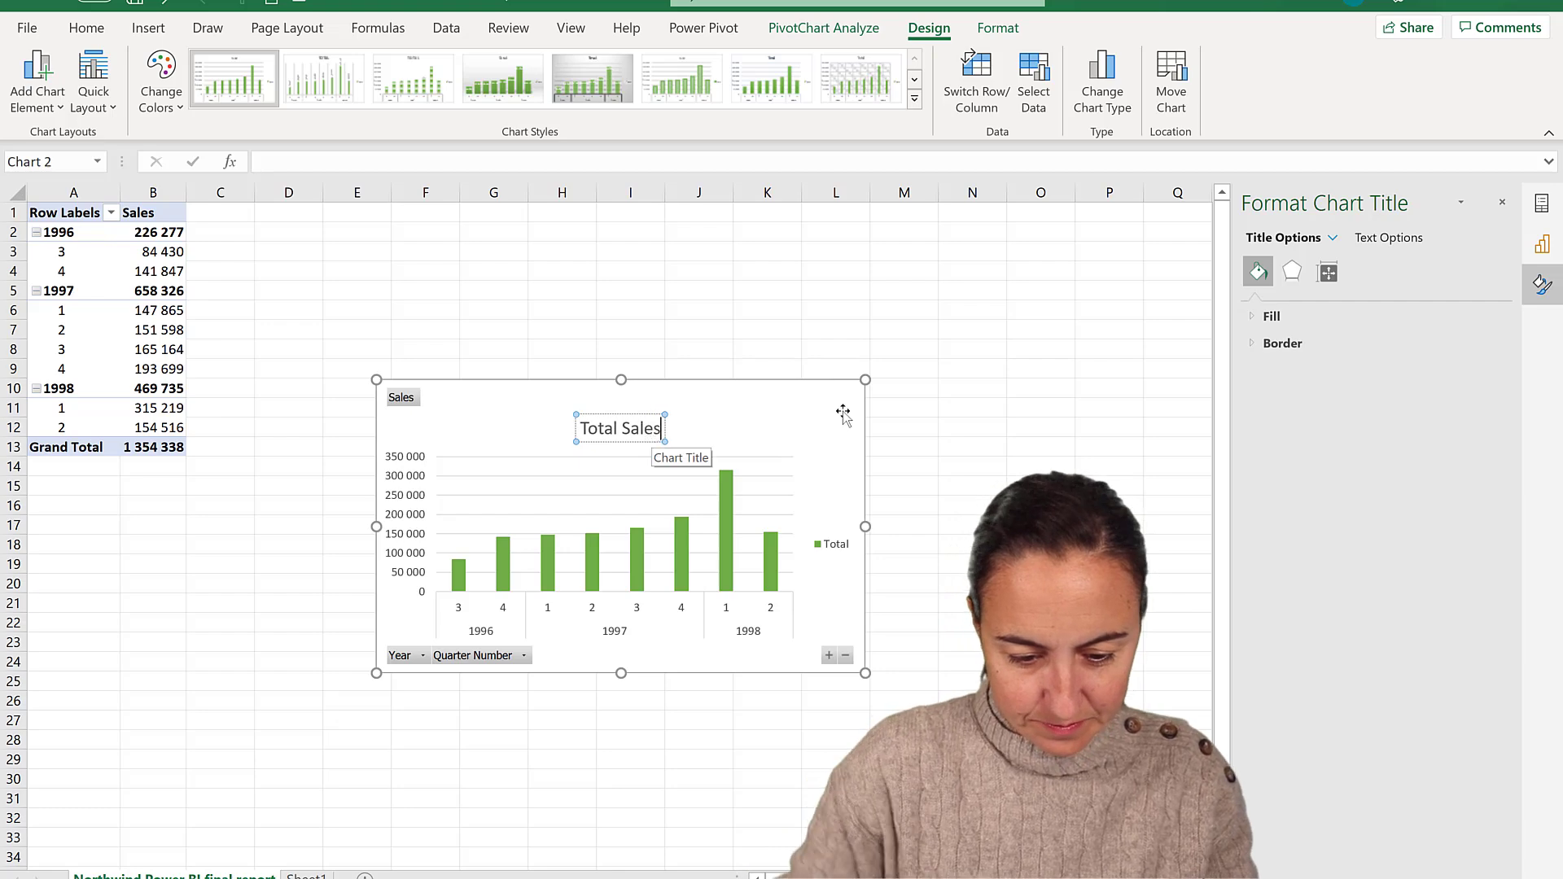
{"action": "left_click", "coordinate": [989, 372]}
{"action": "left_click", "coordinate": [769, 446]}
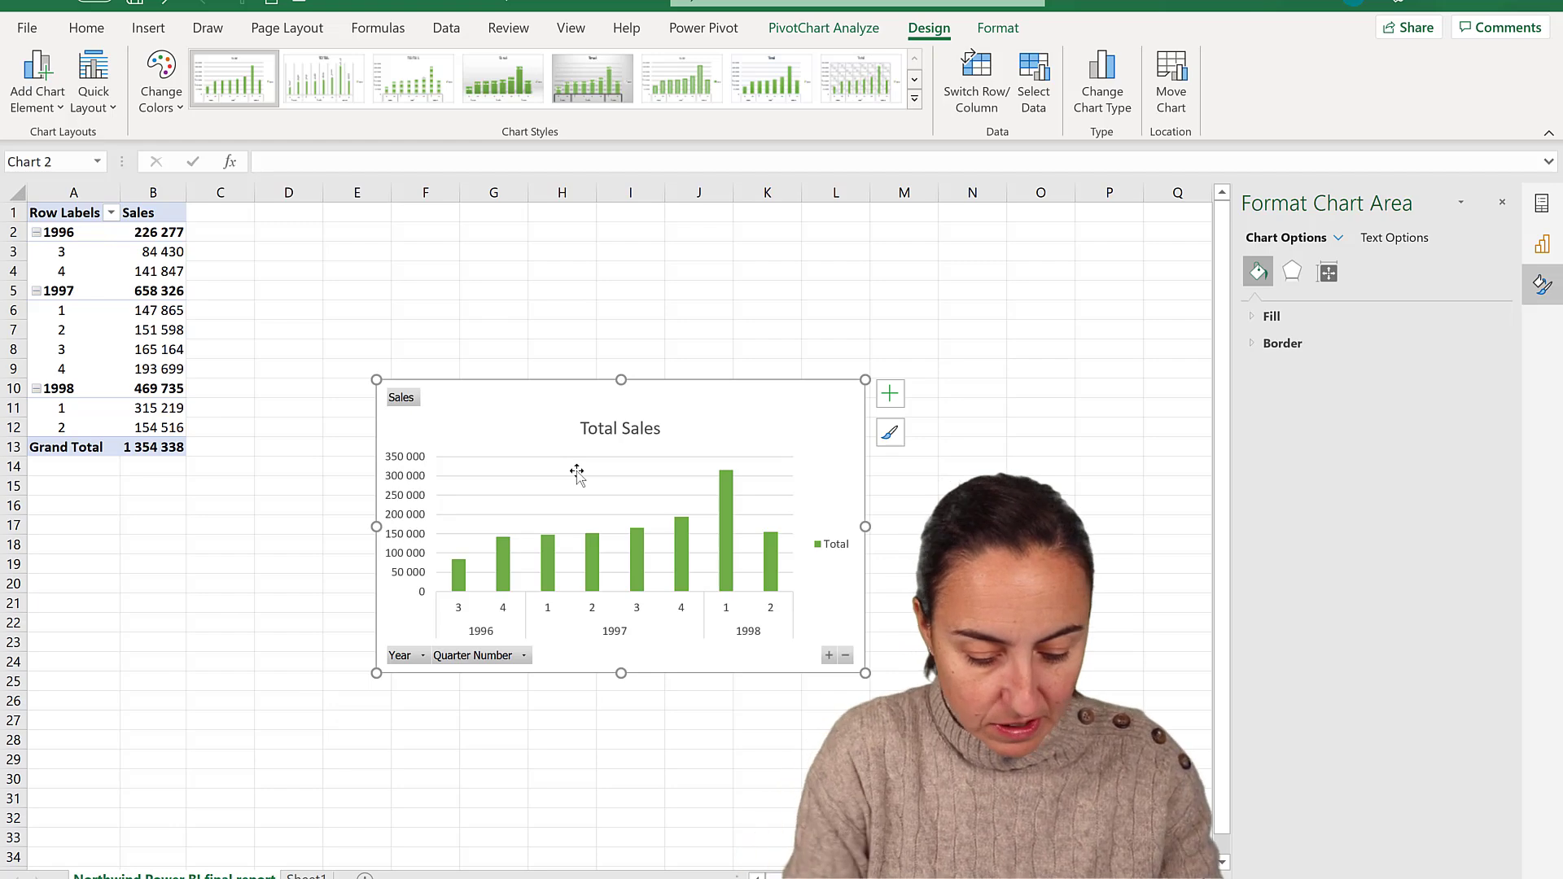
{"action": "key", "text": "super"}
{"action": "key", "text": "Escape"}
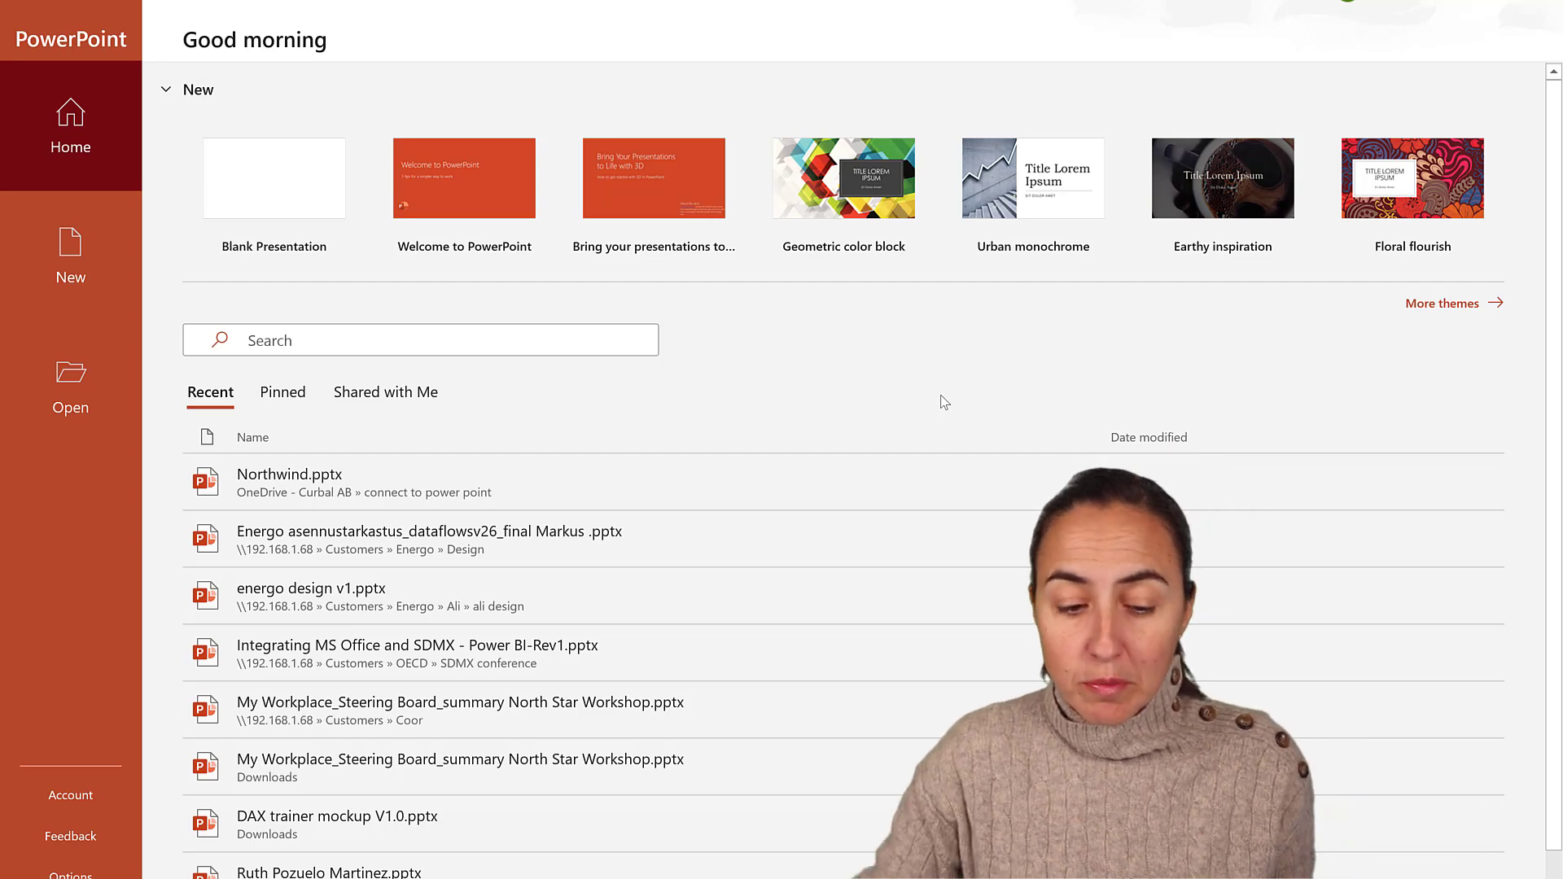
- Create a blank presentation titled 'Northwind' with the subtitle 'Finance report'
{"action": "left_click", "coordinate": [304, 187]}
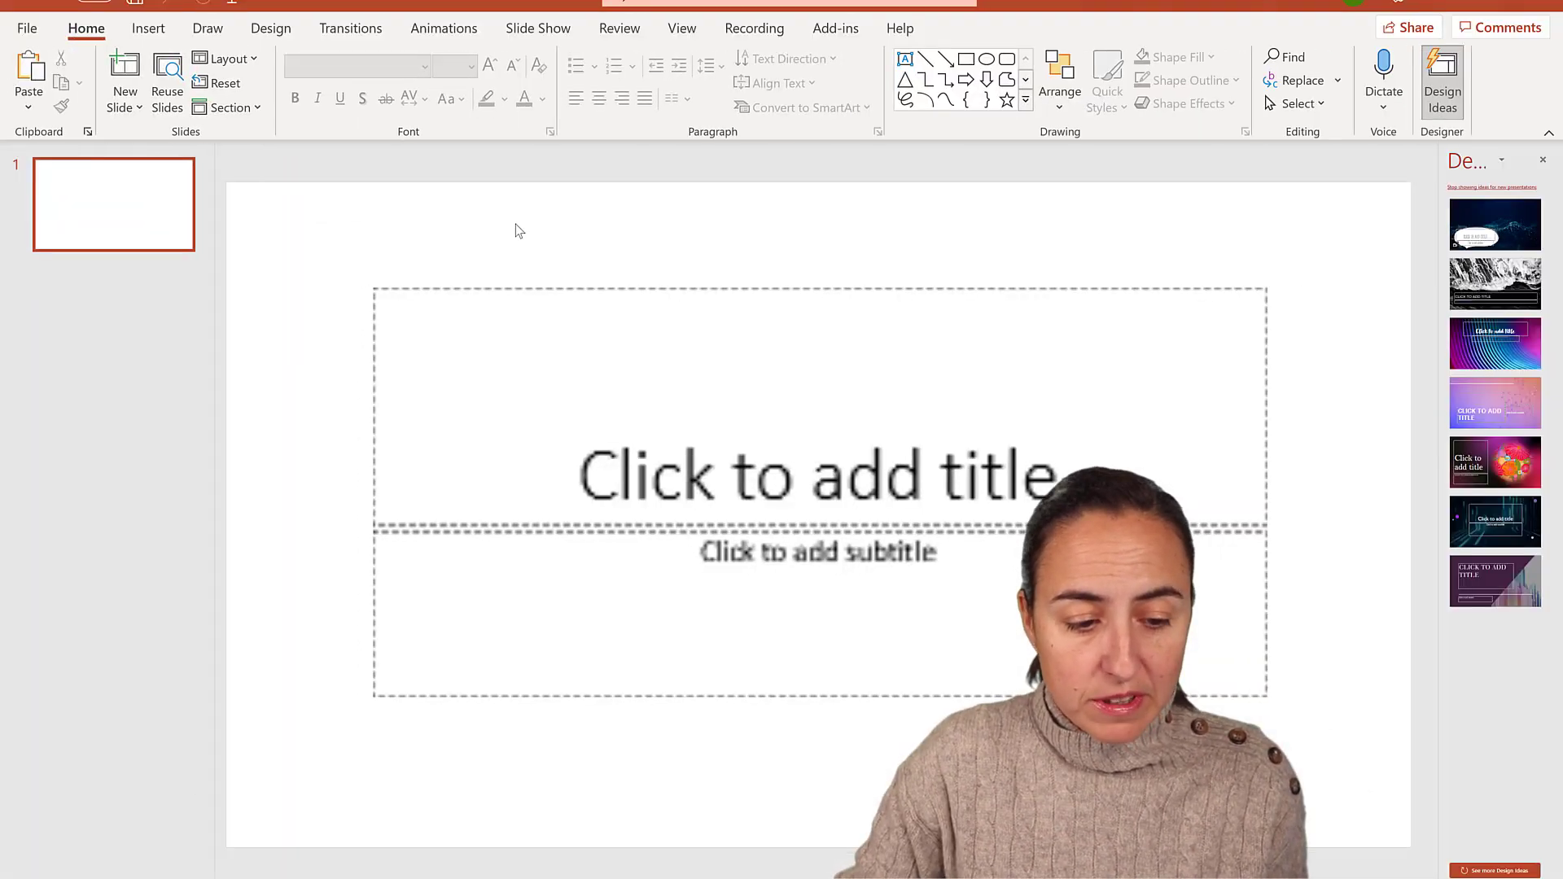
{"action": "left_click", "coordinate": [872, 478]}
{"action": "type", "text": "Nor"}
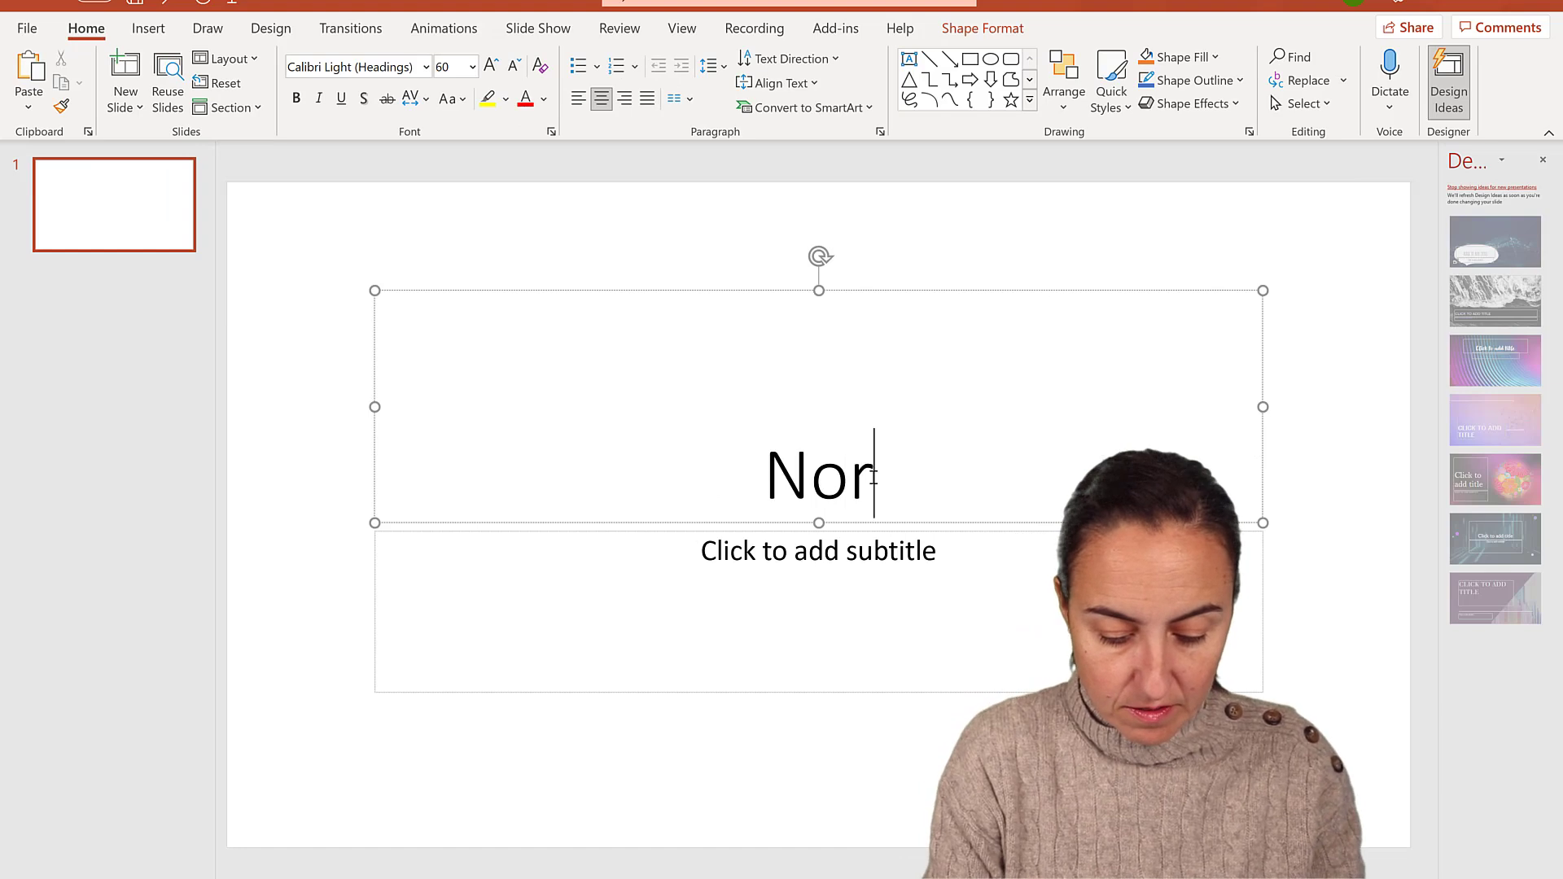
{"action": "type", "text": "thwind"}
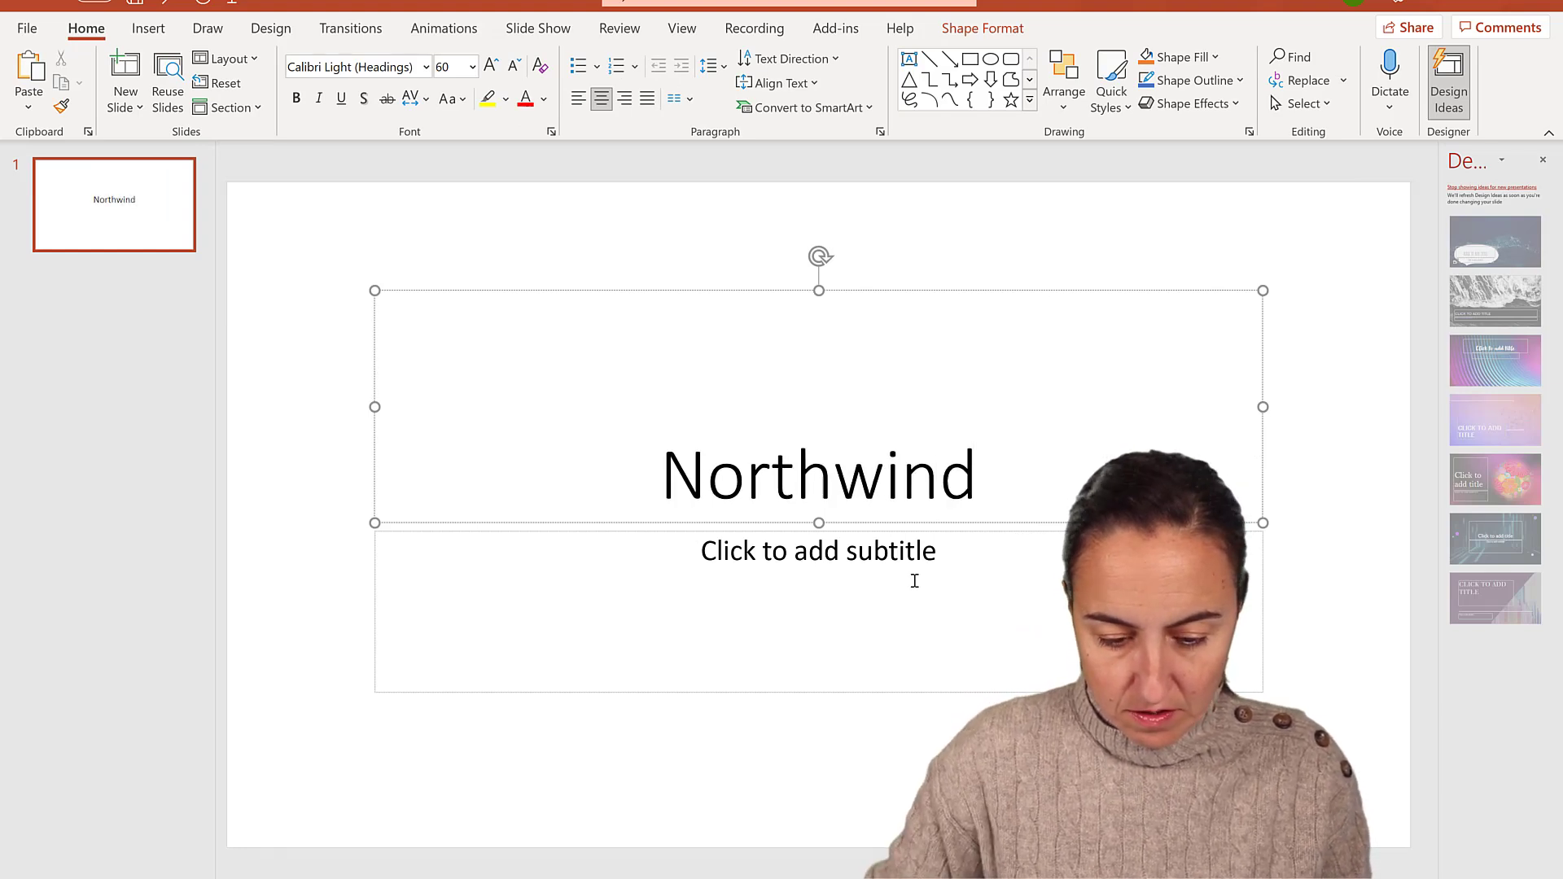
{"action": "left_click", "coordinate": [914, 580]}
{"action": "type", "text": "Fina"}
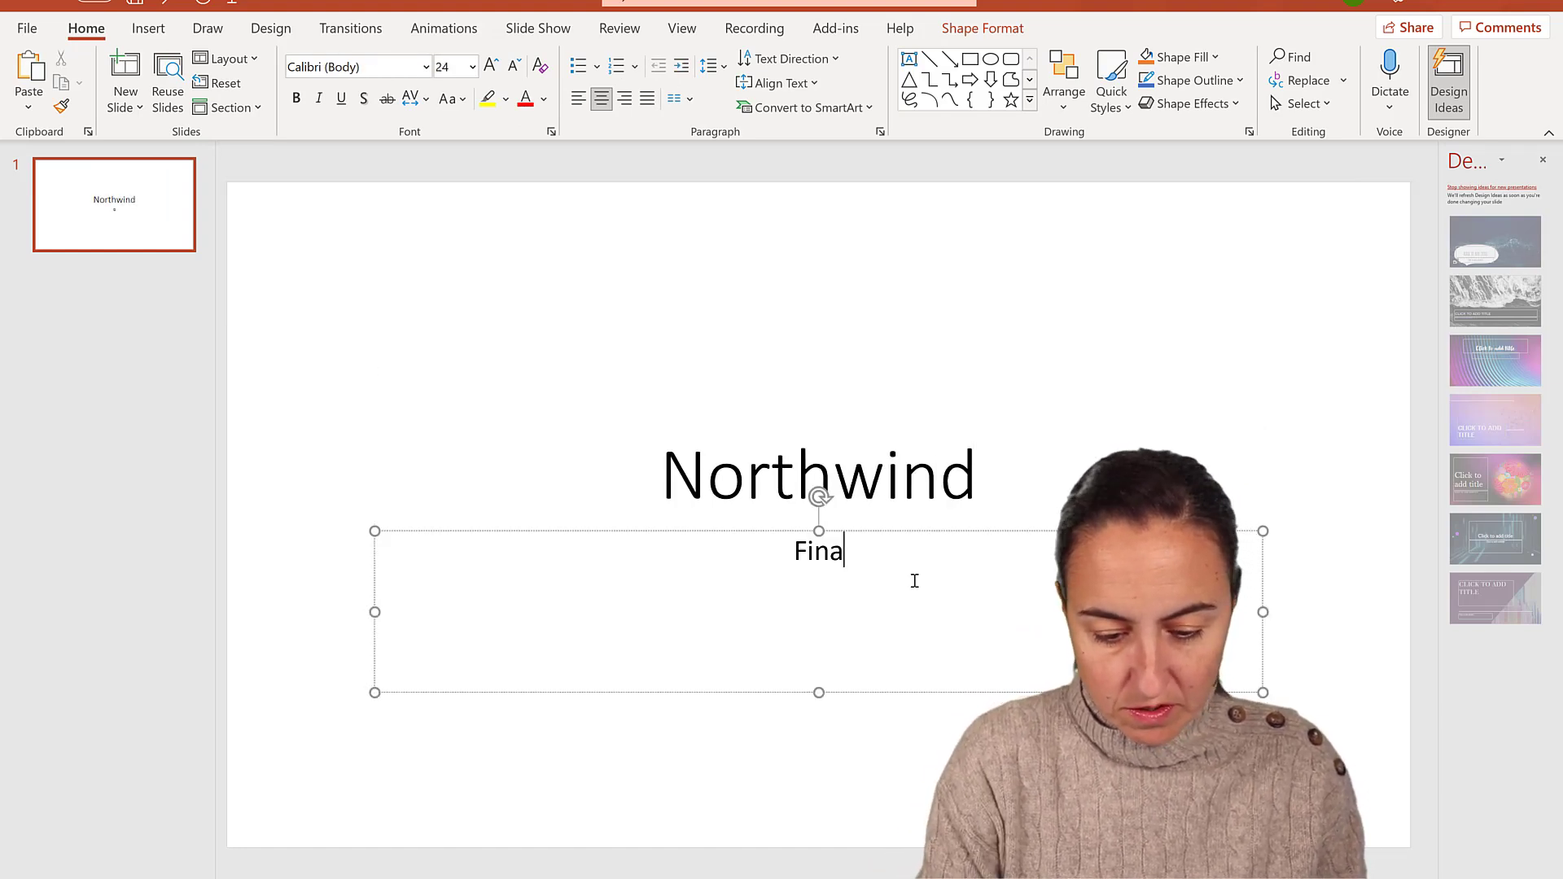
{"action": "type", "text": "nce report"}
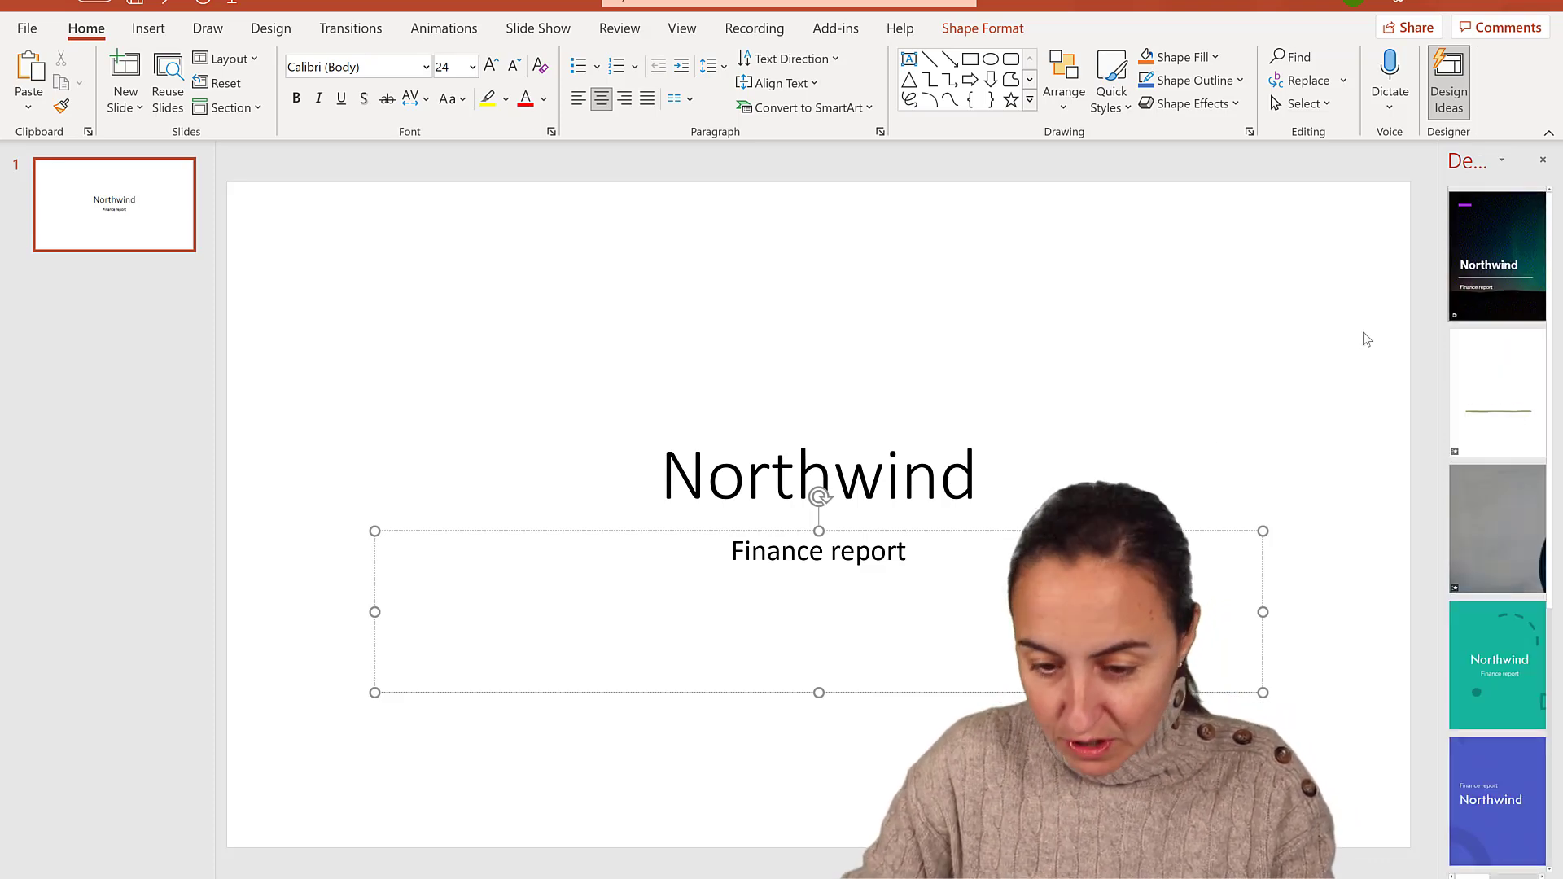
- Try several Design Ideas, apply the purple patterned-circles design, and bring up the slide list menu
{"action": "left_click", "coordinate": [1517, 427]}
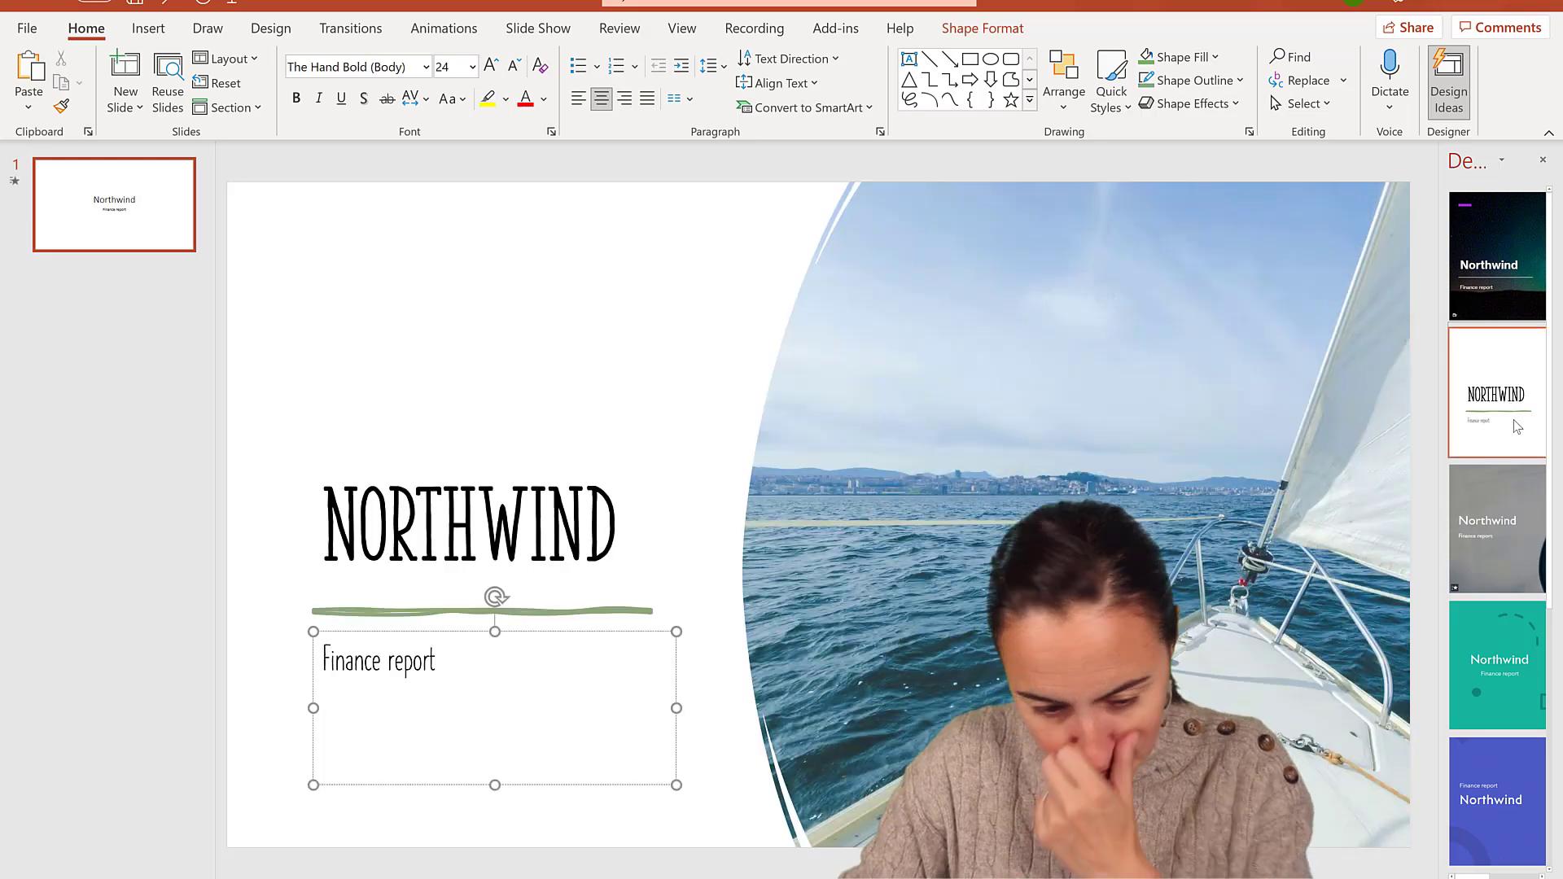
{"action": "left_click", "coordinate": [1510, 277]}
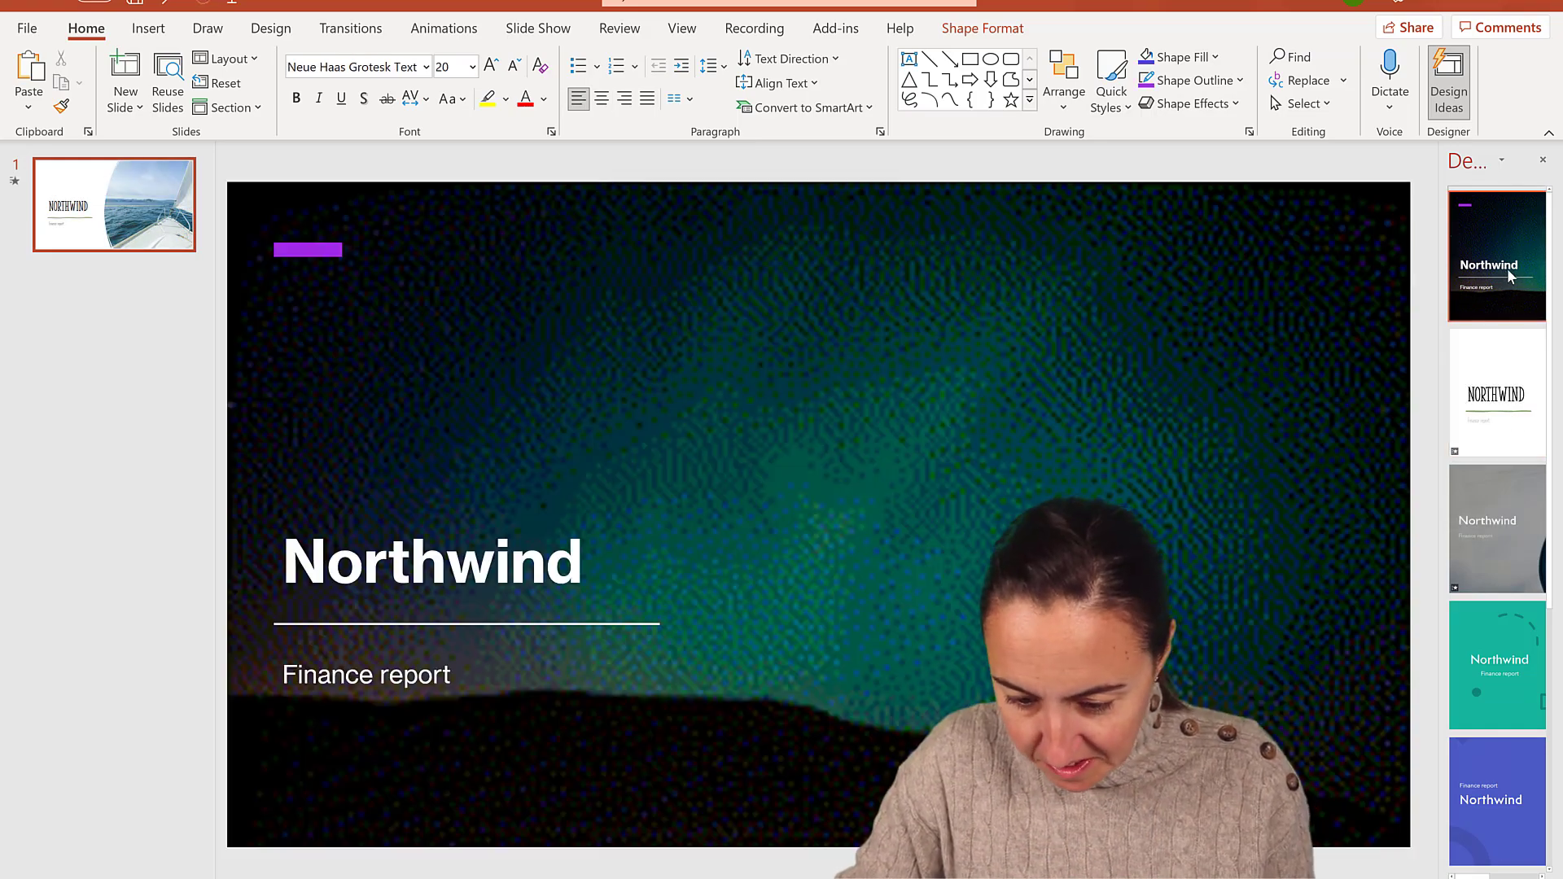
{"action": "left_click", "coordinate": [1507, 700]}
{"action": "left_click", "coordinate": [1505, 805]}
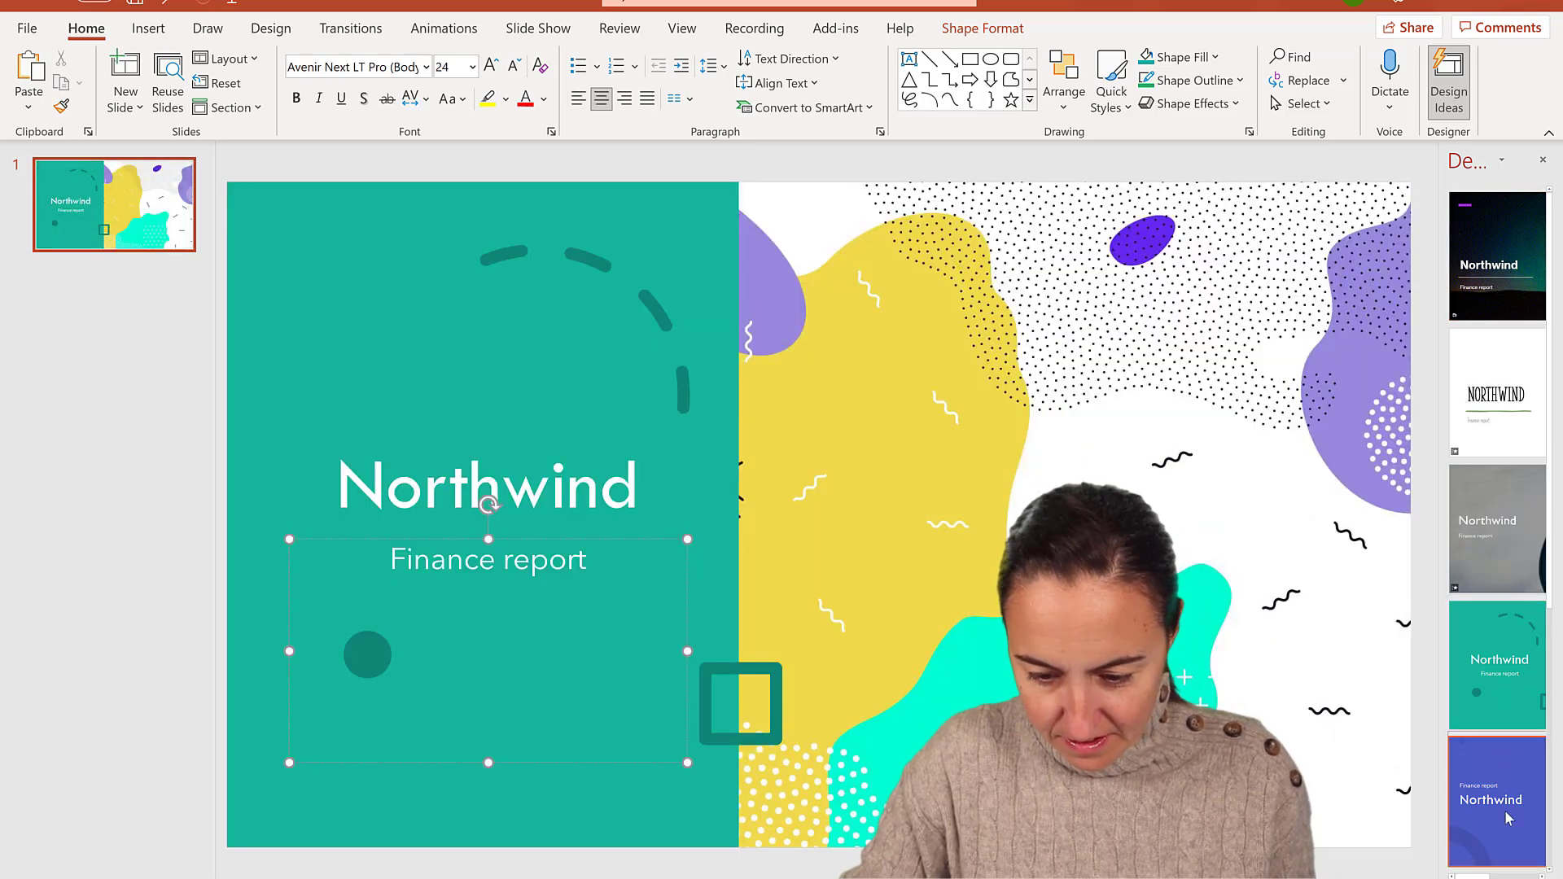
{"action": "scroll", "coordinate": [1514, 814], "scroll_direction": "down", "scroll_amount": 3}
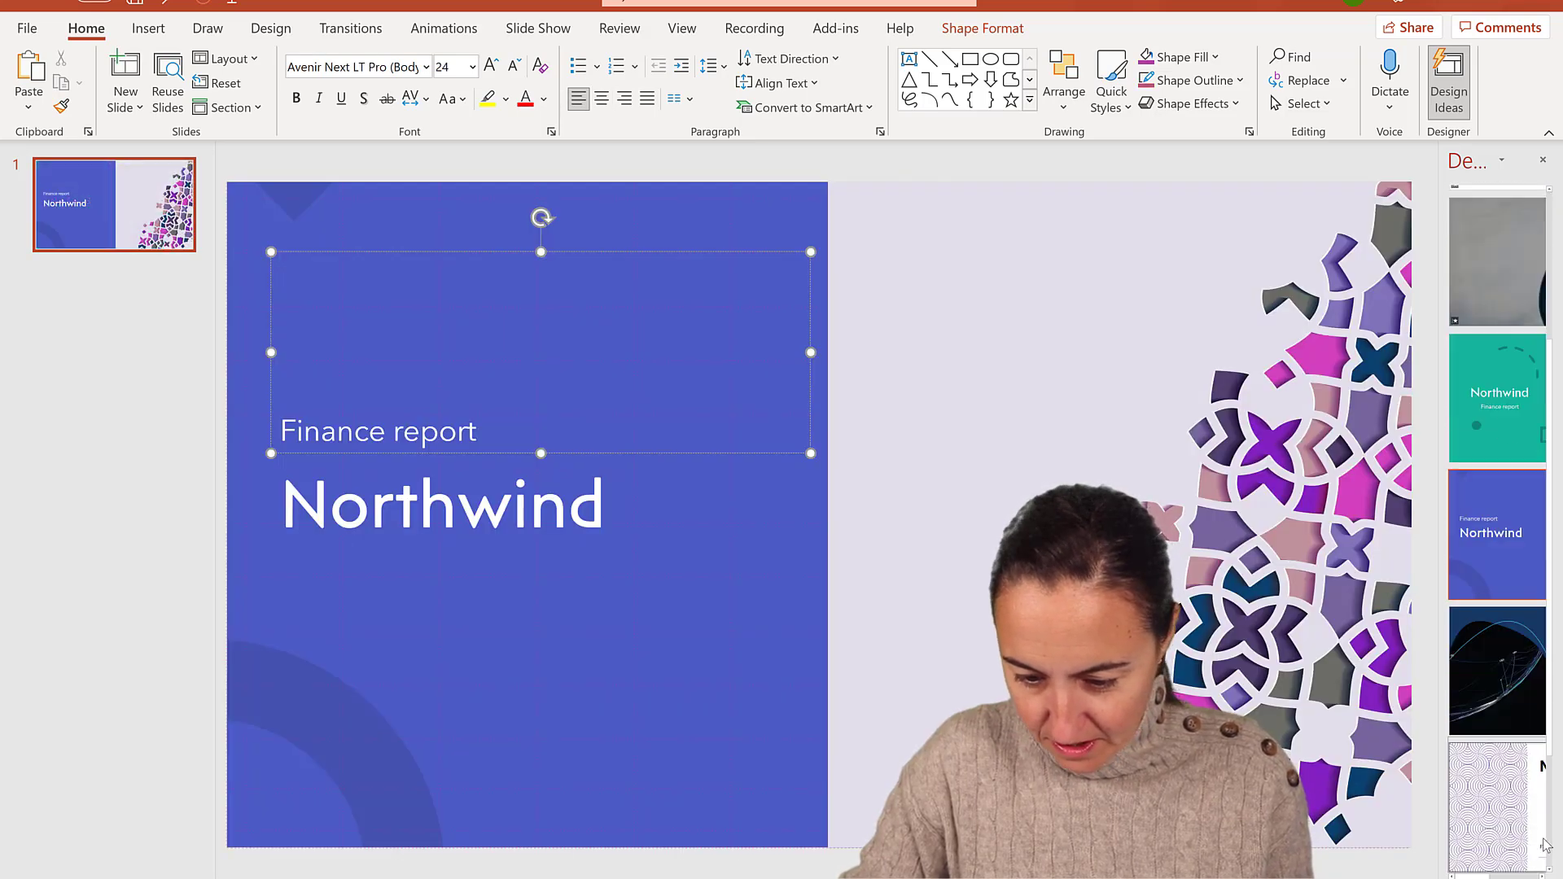
{"action": "scroll", "coordinate": [1516, 745], "scroll_direction": "down", "scroll_amount": 2}
{"action": "left_click", "coordinate": [1496, 739]}
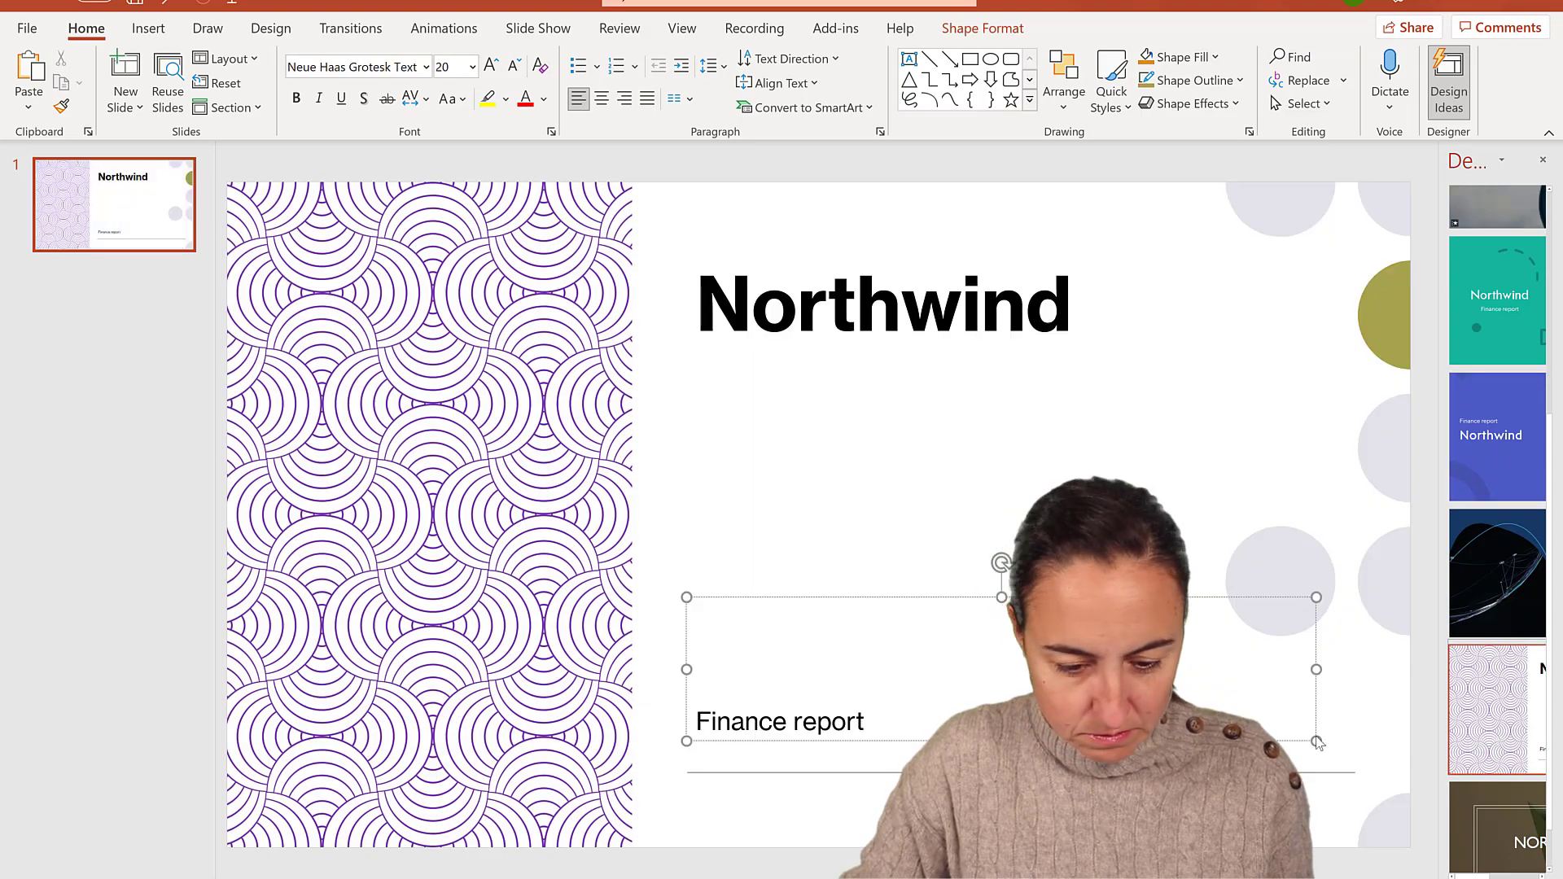
{"action": "left_click", "coordinate": [114, 269]}
{"action": "right_click", "coordinate": [110, 285]}
- Add a second slide titled 'Total sales' and place the cursor in its content placeholder
{"action": "left_click", "coordinate": [157, 359]}
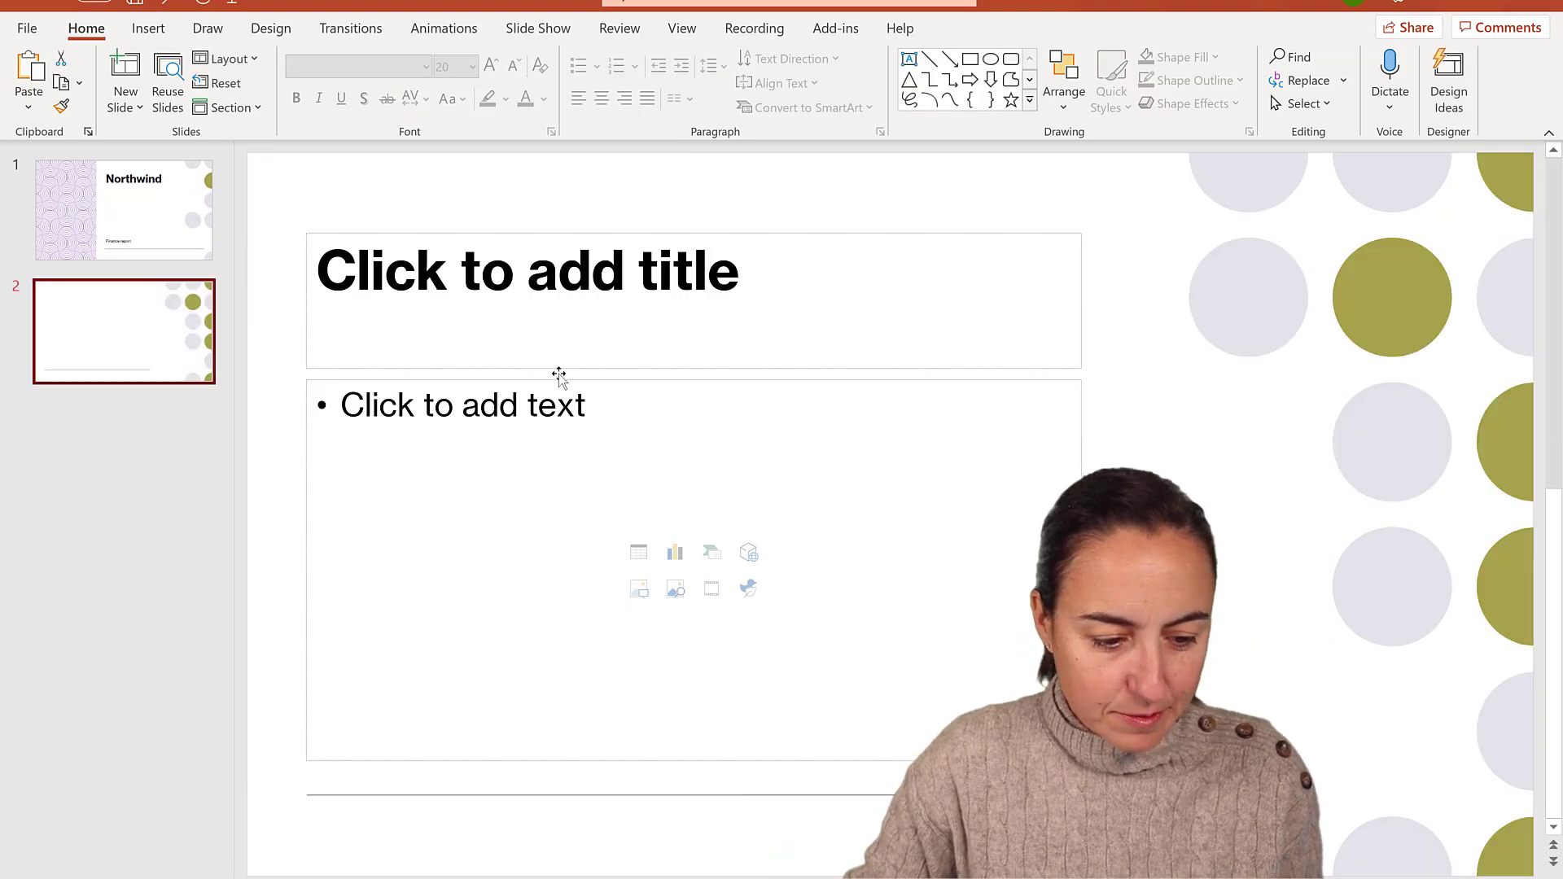
{"action": "left_click", "coordinate": [800, 315]}
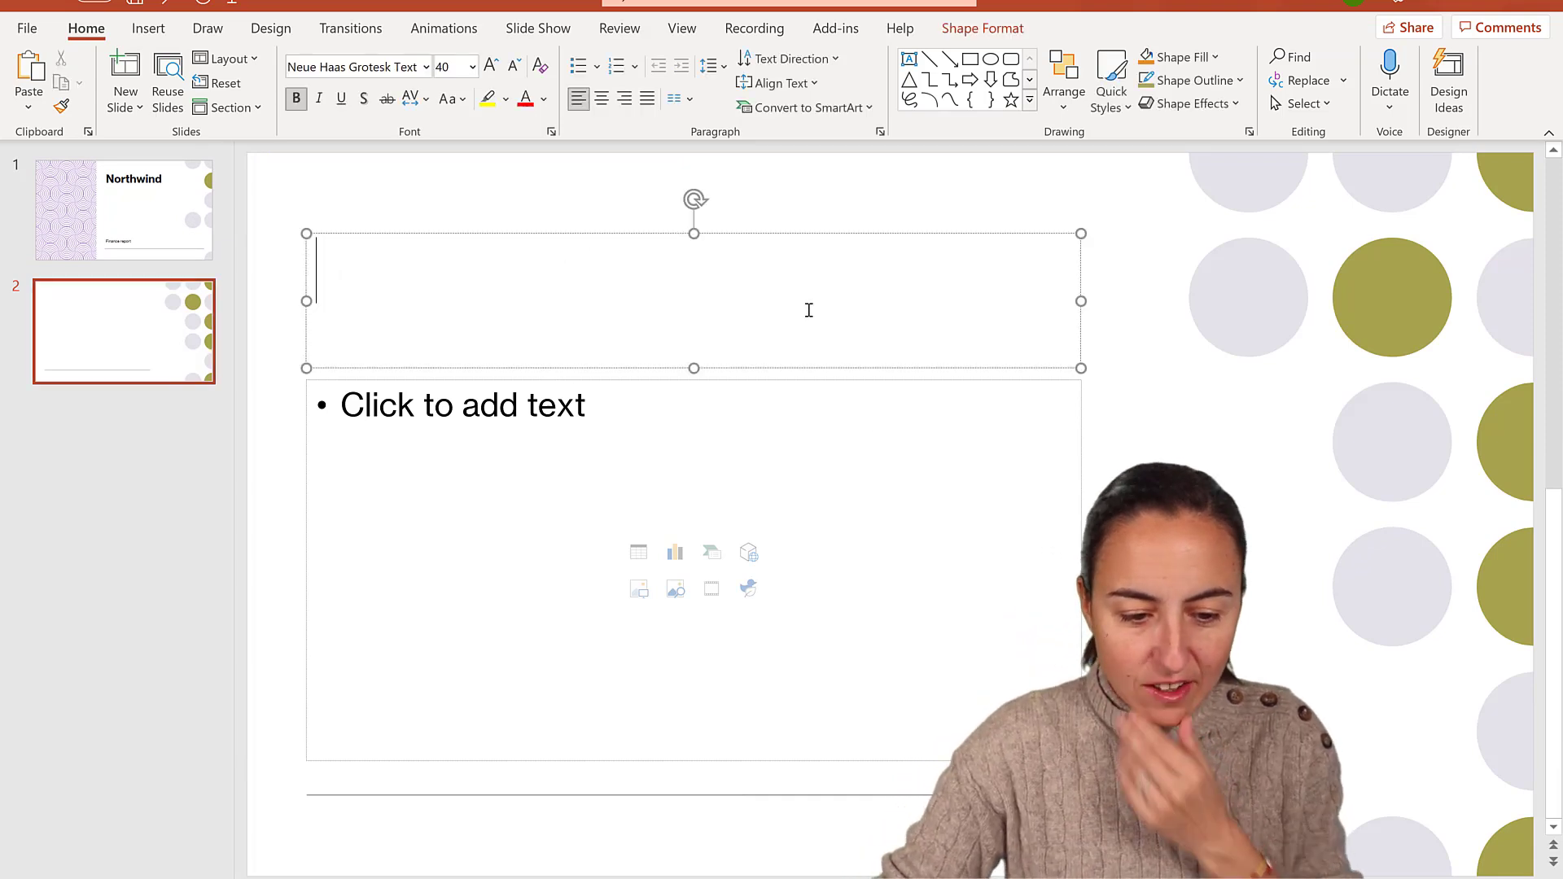
{"action": "type", "text": "Total sales"}
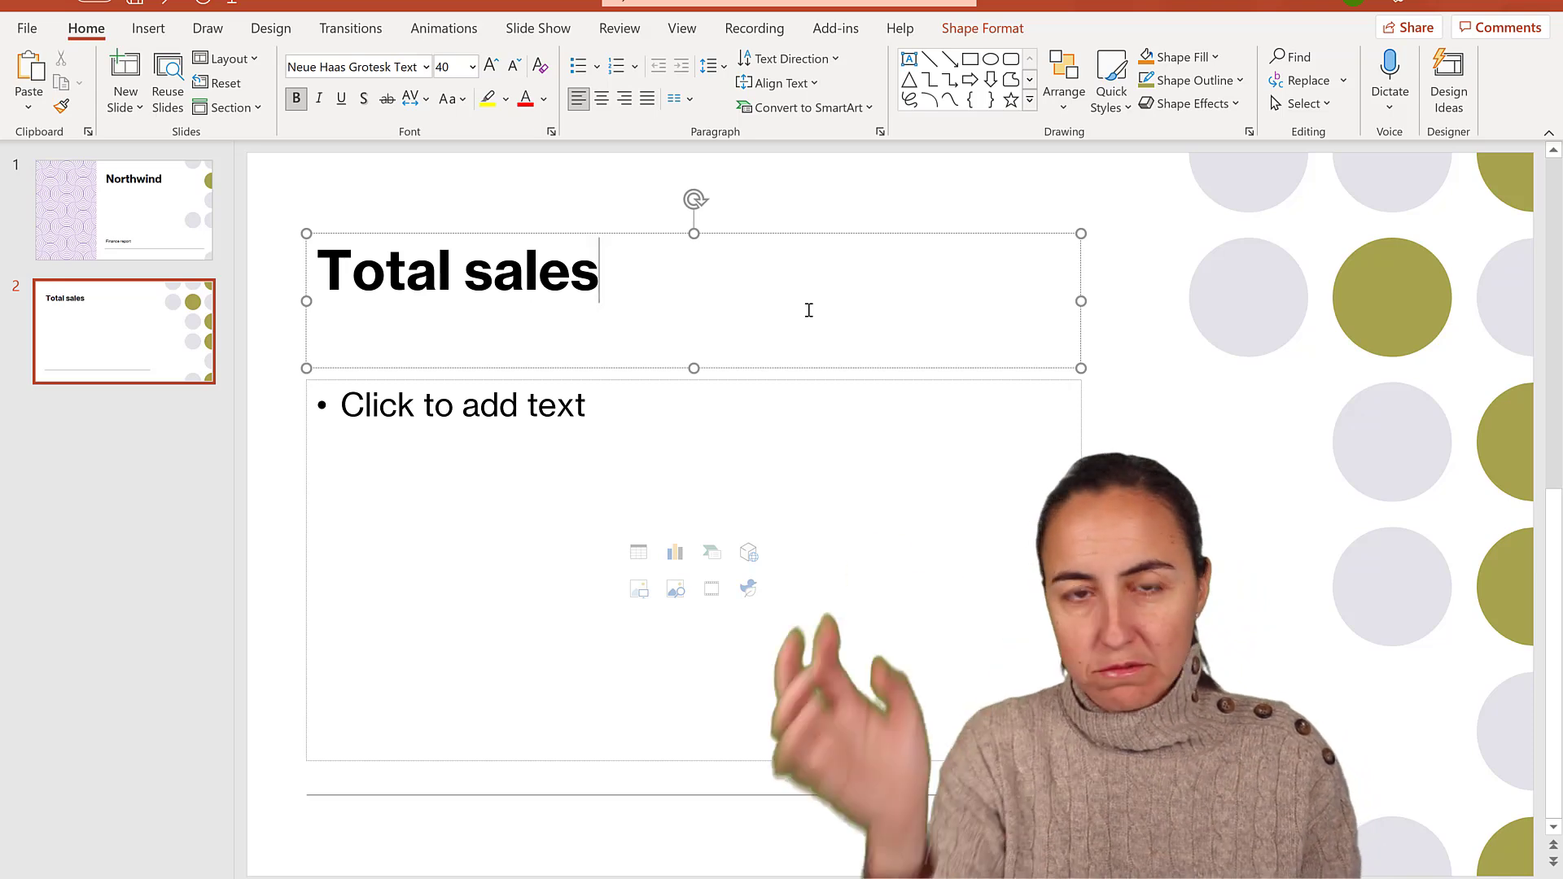
{"action": "left_click", "coordinate": [748, 456]}
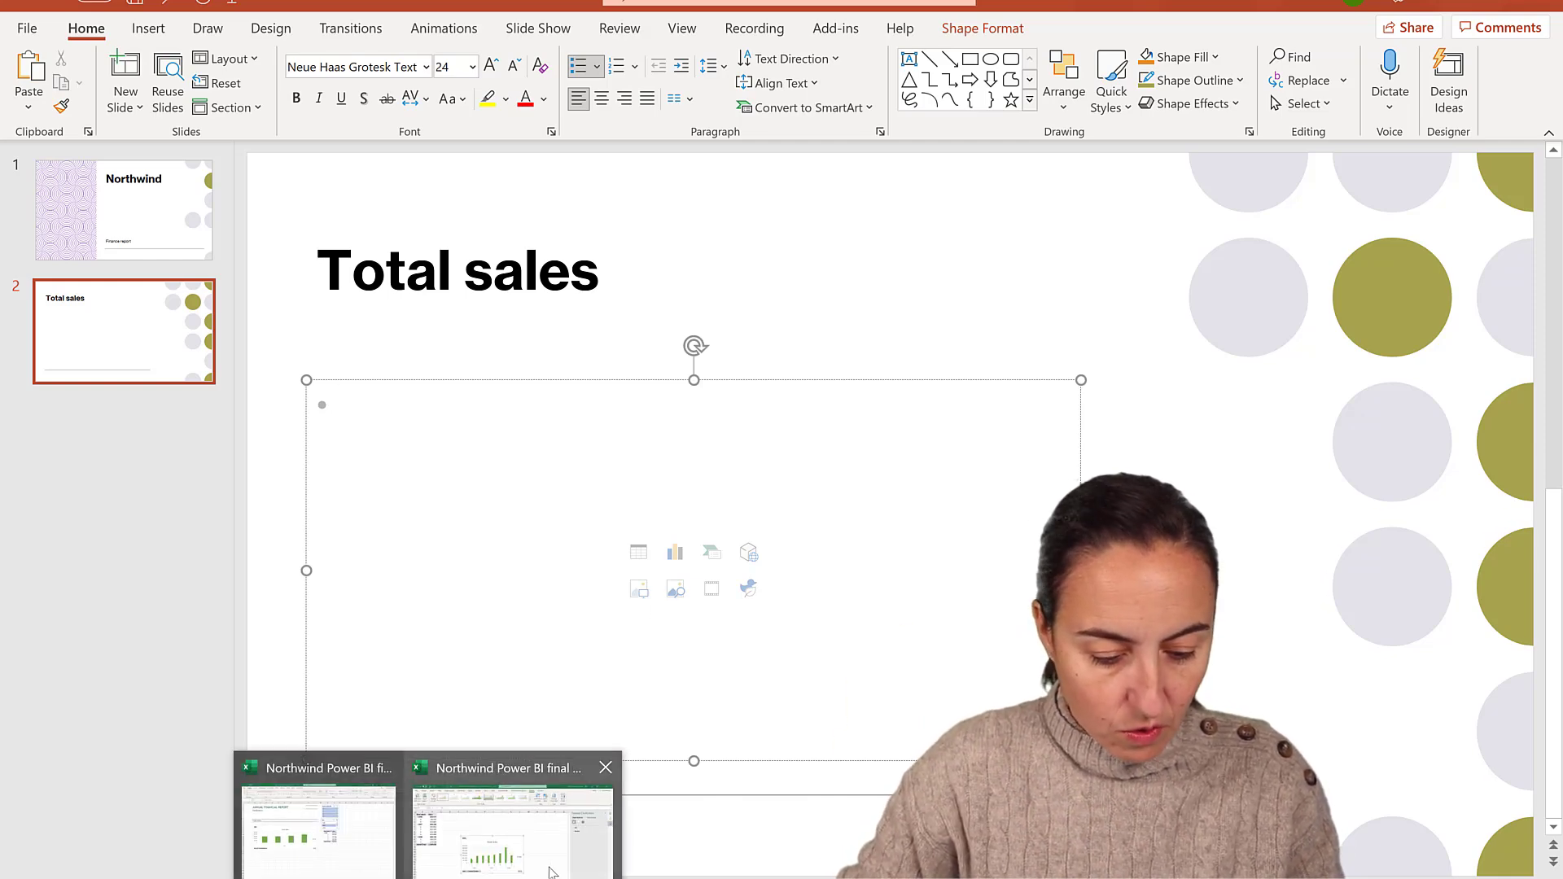
- Return to the Excel workbook, refresh all its data, and go to the File view
{"action": "left_click", "coordinate": [552, 871]}
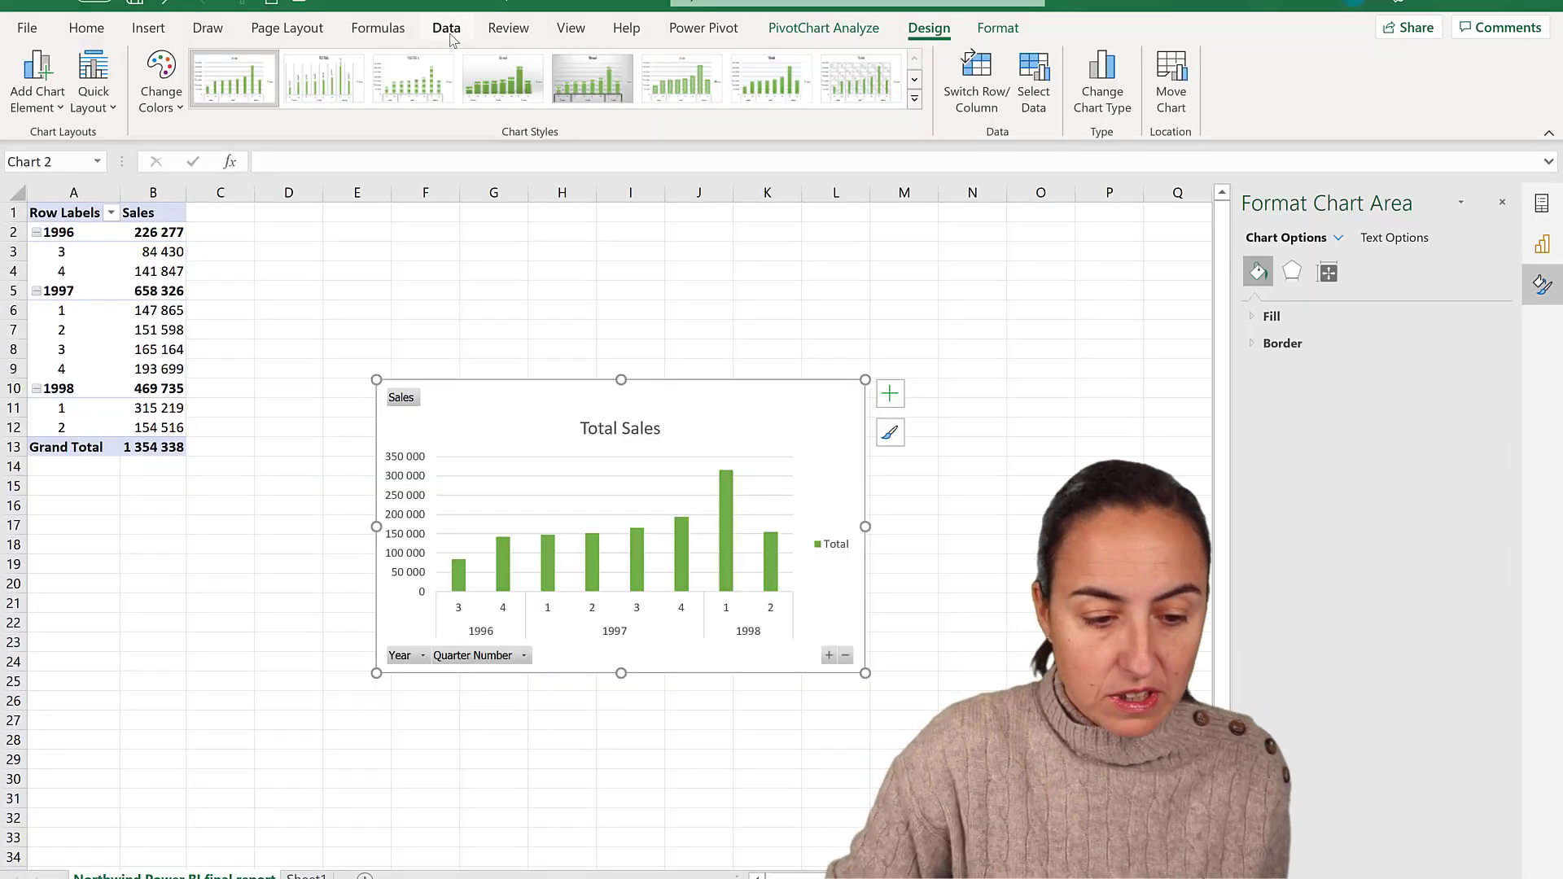
{"action": "left_click", "coordinate": [446, 28]}
{"action": "left_click", "coordinate": [358, 81]}
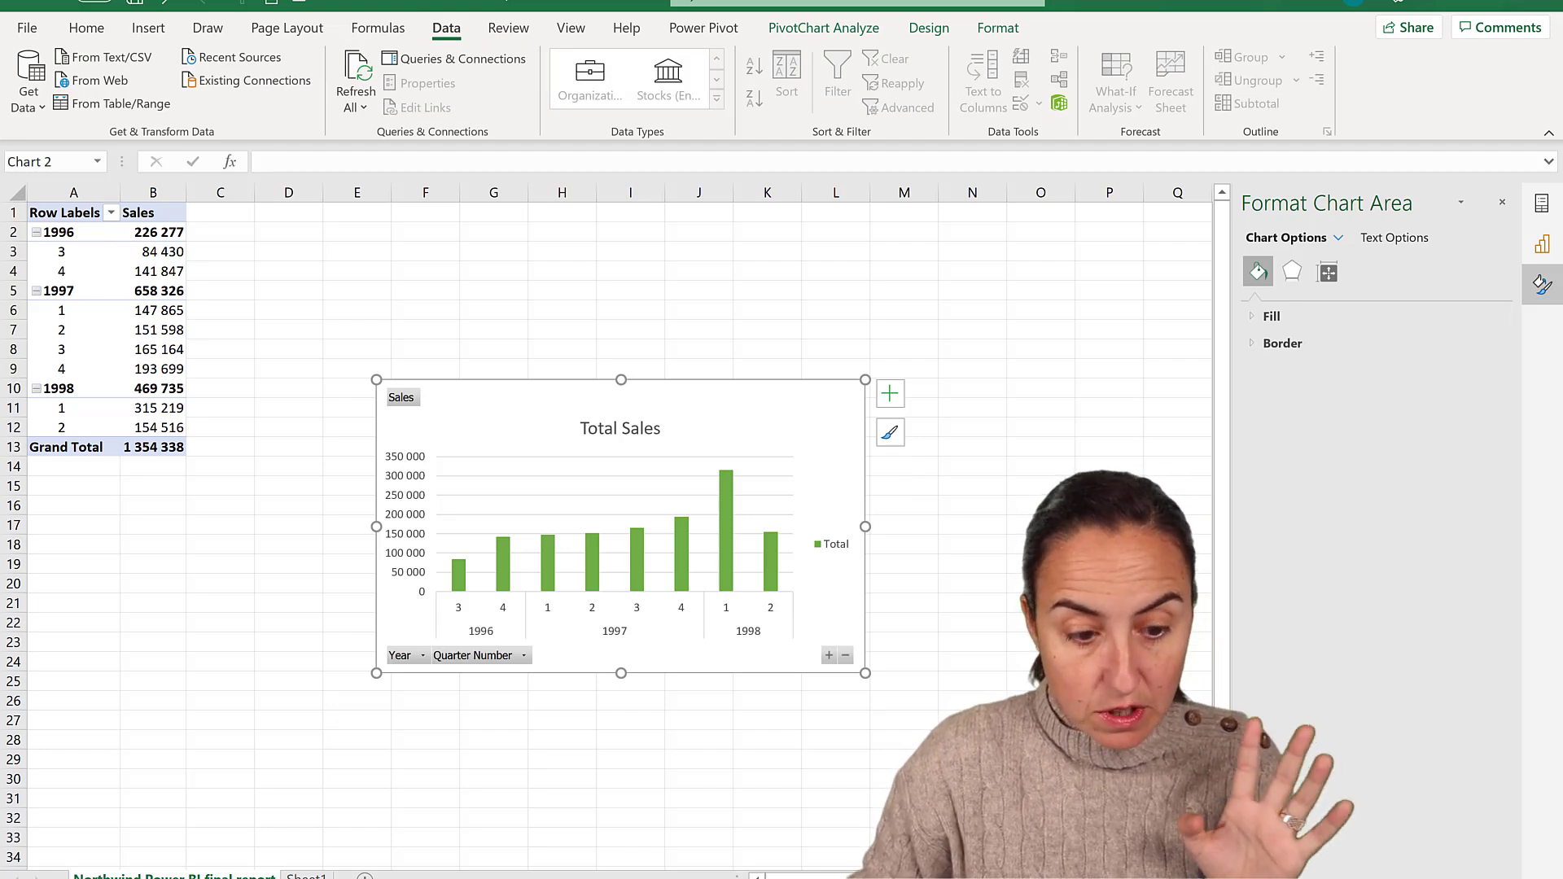
{"action": "left_click", "coordinate": [31, 27]}
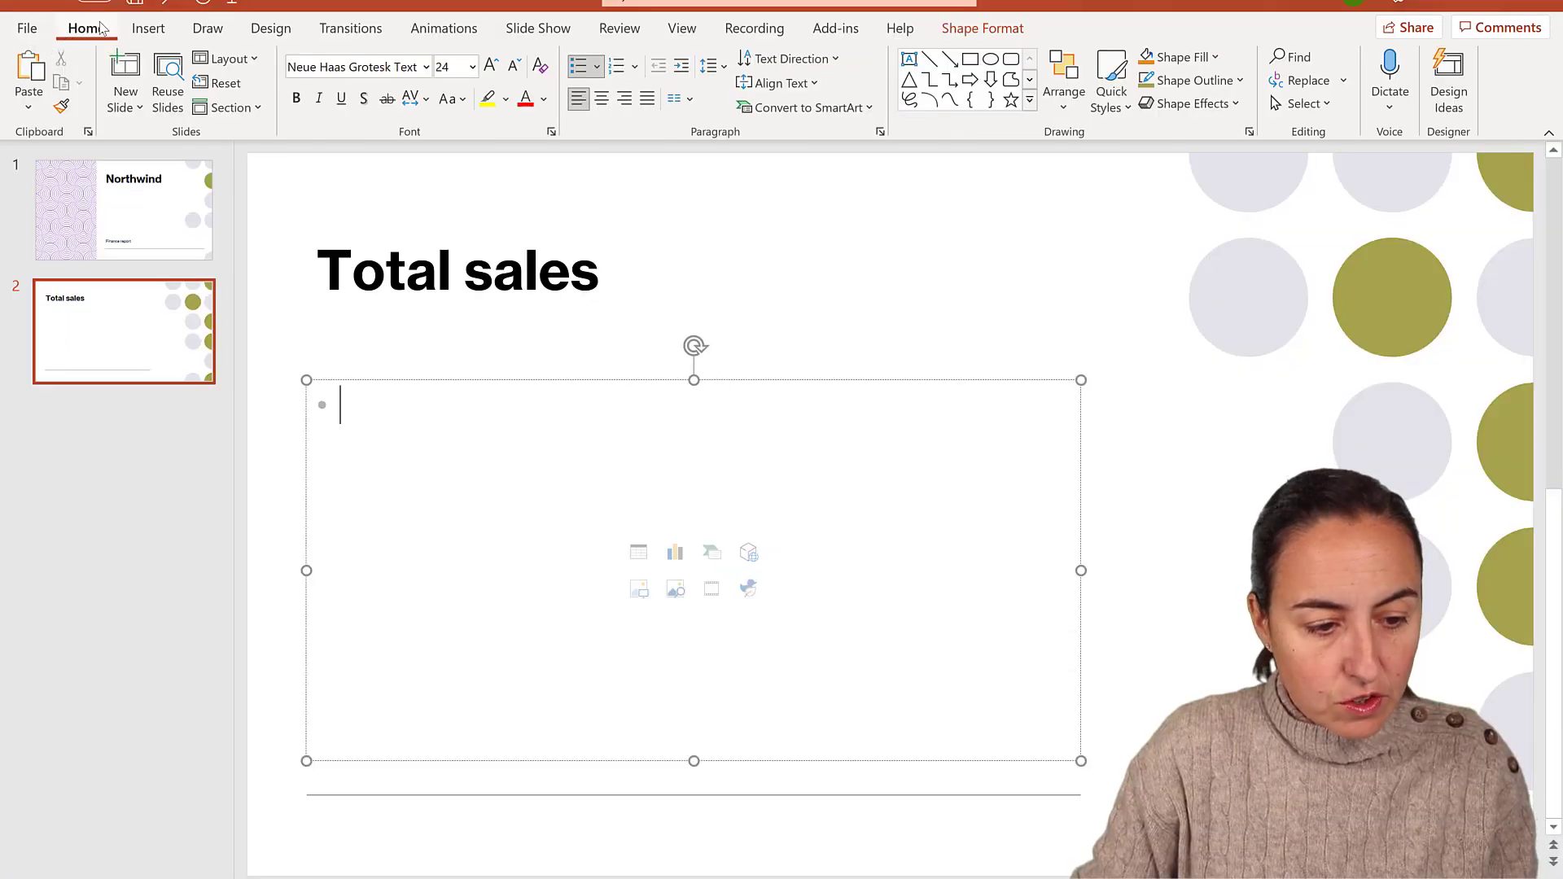
- Paste the copied Total Sales chart onto the slide as a link to the Excel workbook
{"action": "left_click", "coordinate": [28, 102]}
{"action": "left_click", "coordinate": [75, 195]}
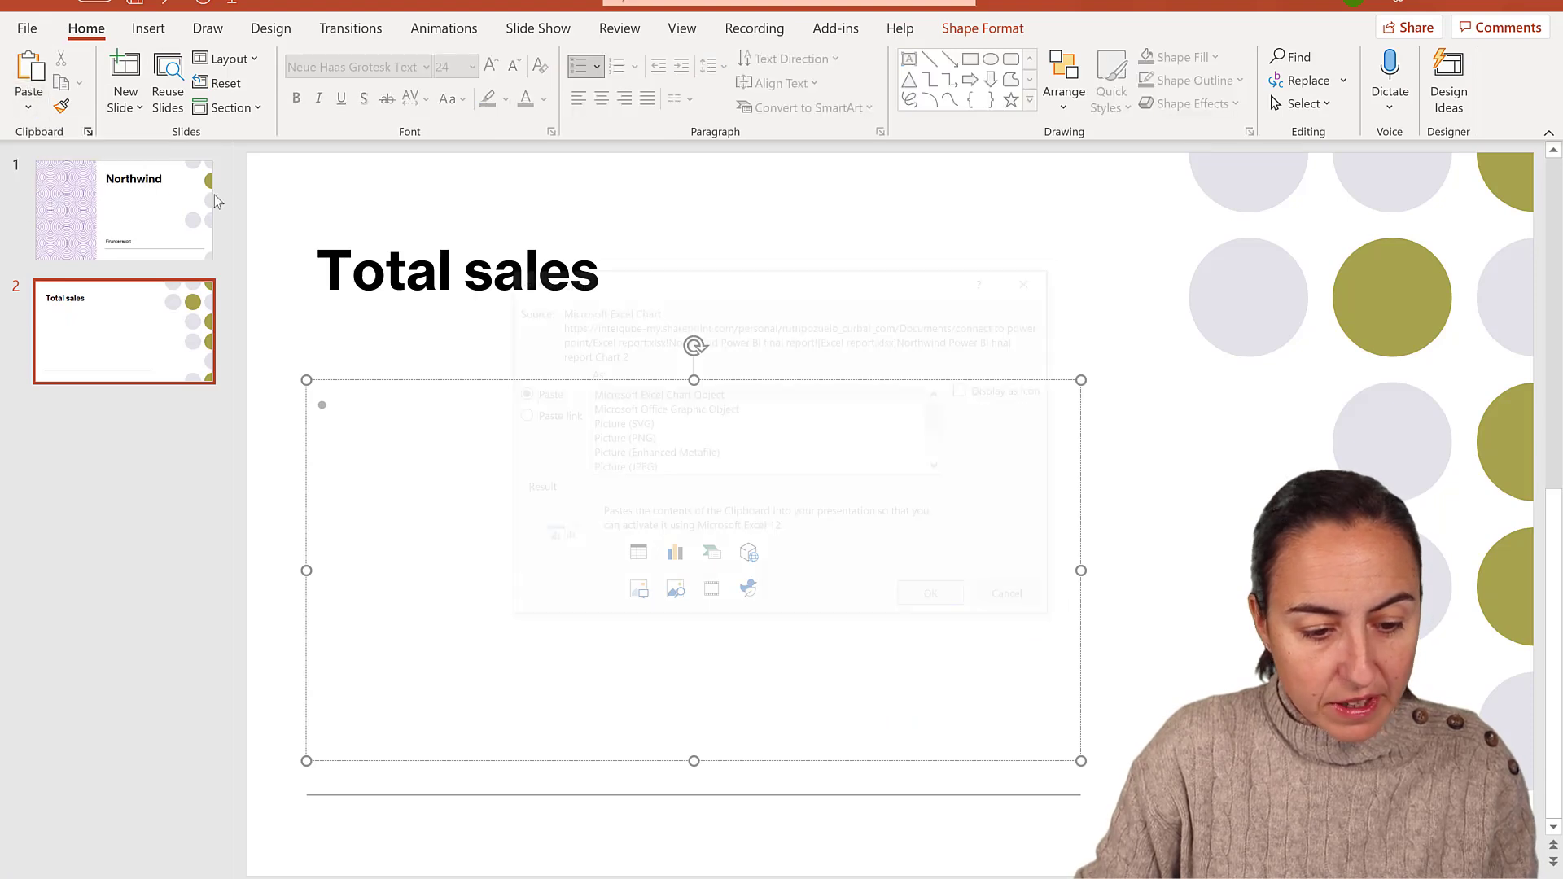
{"action": "left_click", "coordinate": [541, 416]}
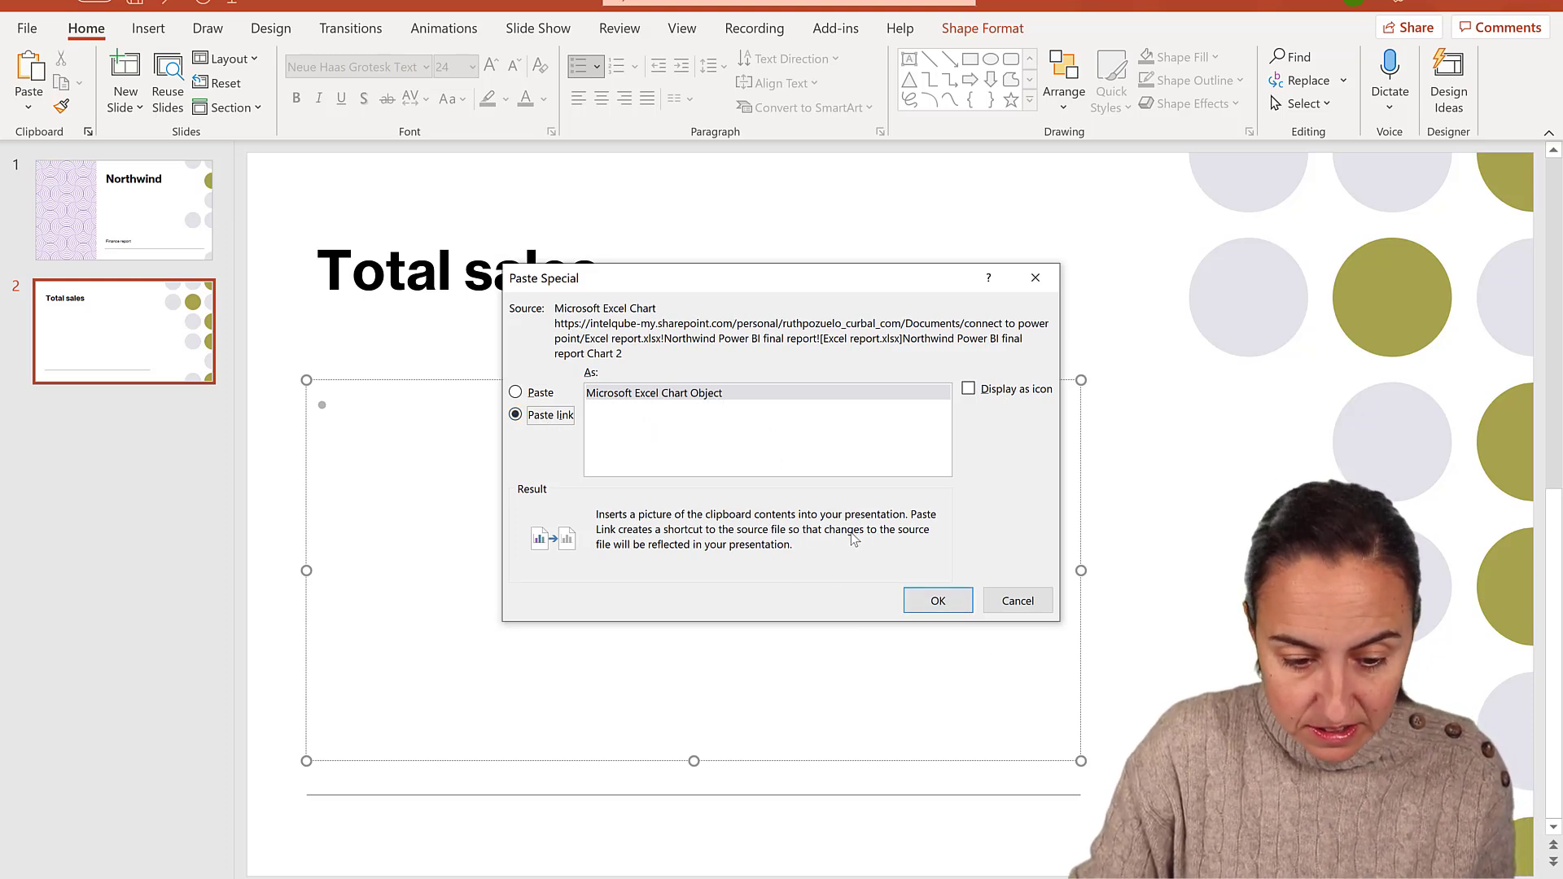
{"action": "left_click", "coordinate": [936, 607]}
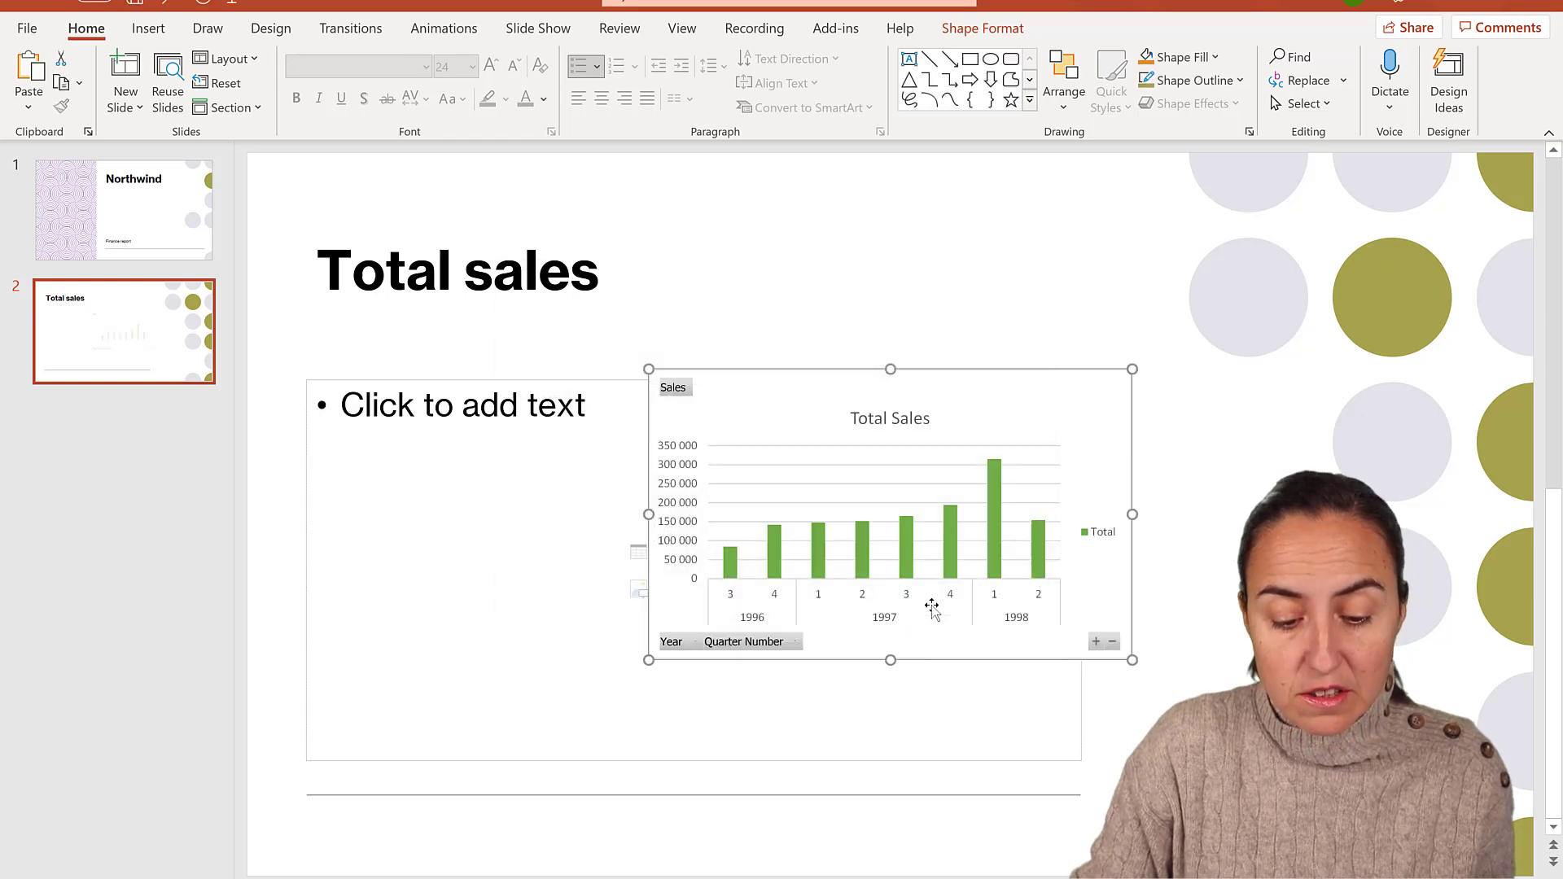
- Delete the empty text placeholder, move the chart under the title and enlarge it to fill the slide
{"action": "left_click", "coordinate": [563, 393]}
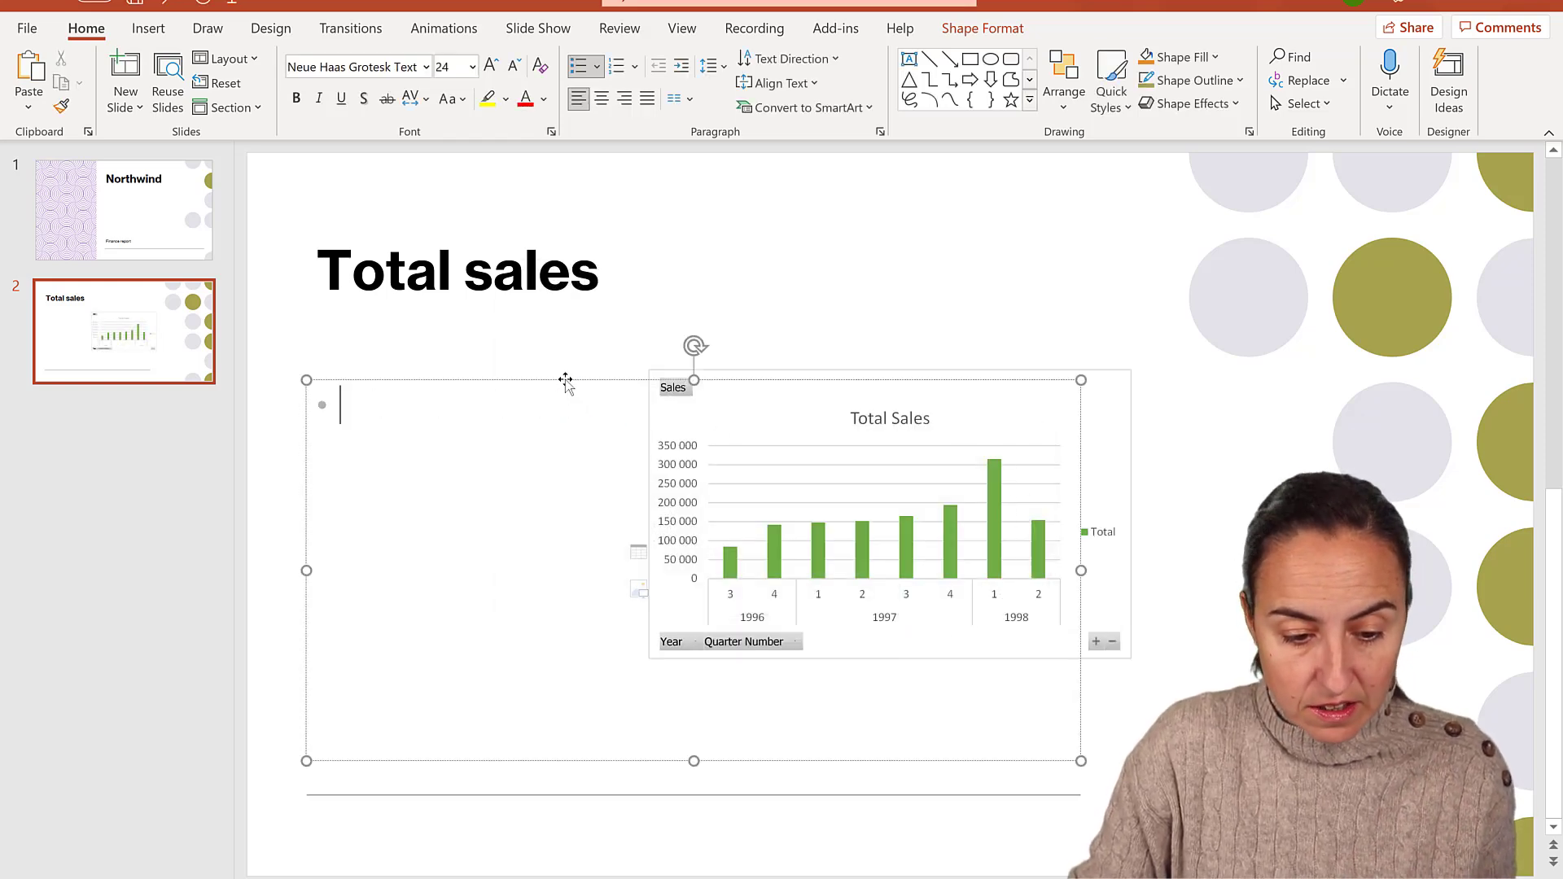
{"action": "left_click", "coordinate": [565, 379]}
{"action": "key", "text": "Delete"}
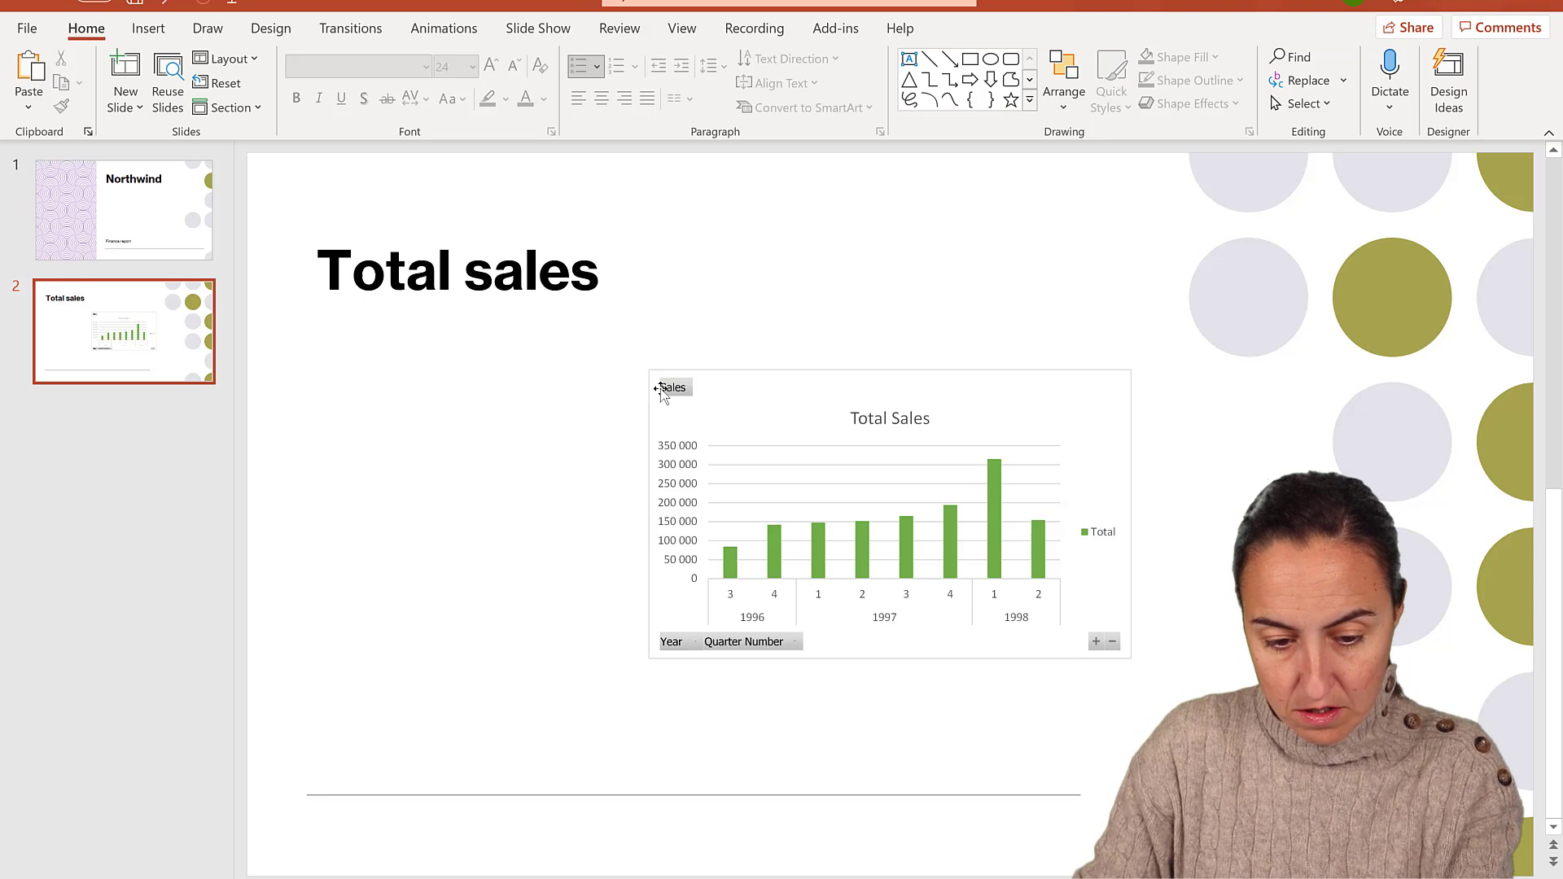
{"action": "left_click", "coordinate": [759, 370]}
{"action": "left_click_drag", "start_coordinate": [759, 370], "coordinate": [523, 404]}
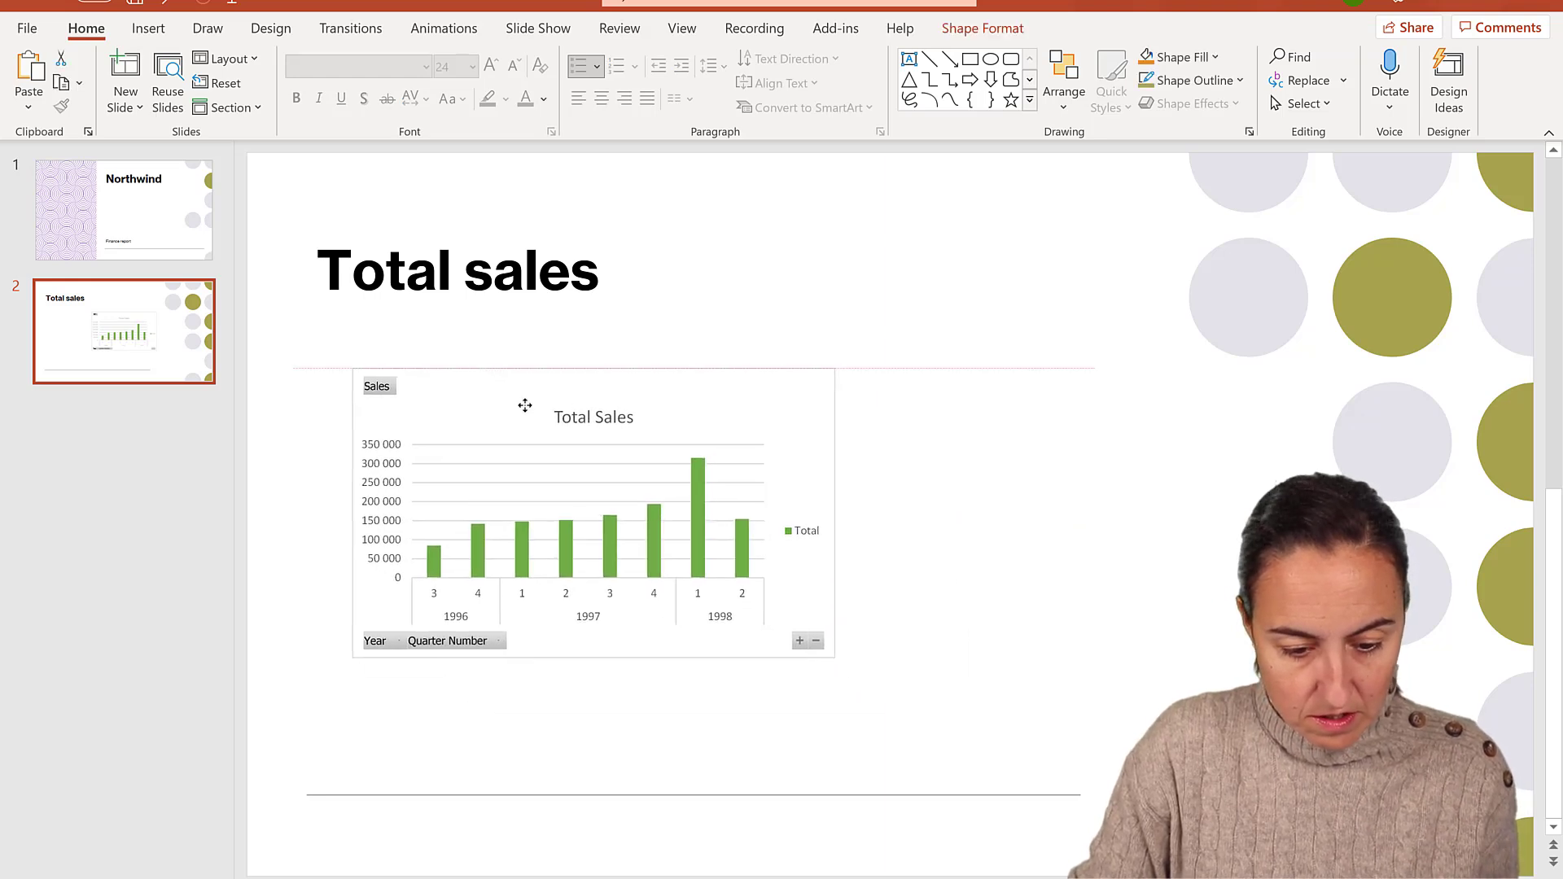
{"action": "left_click_drag", "start_coordinate": [835, 659], "coordinate": [1046, 738]}
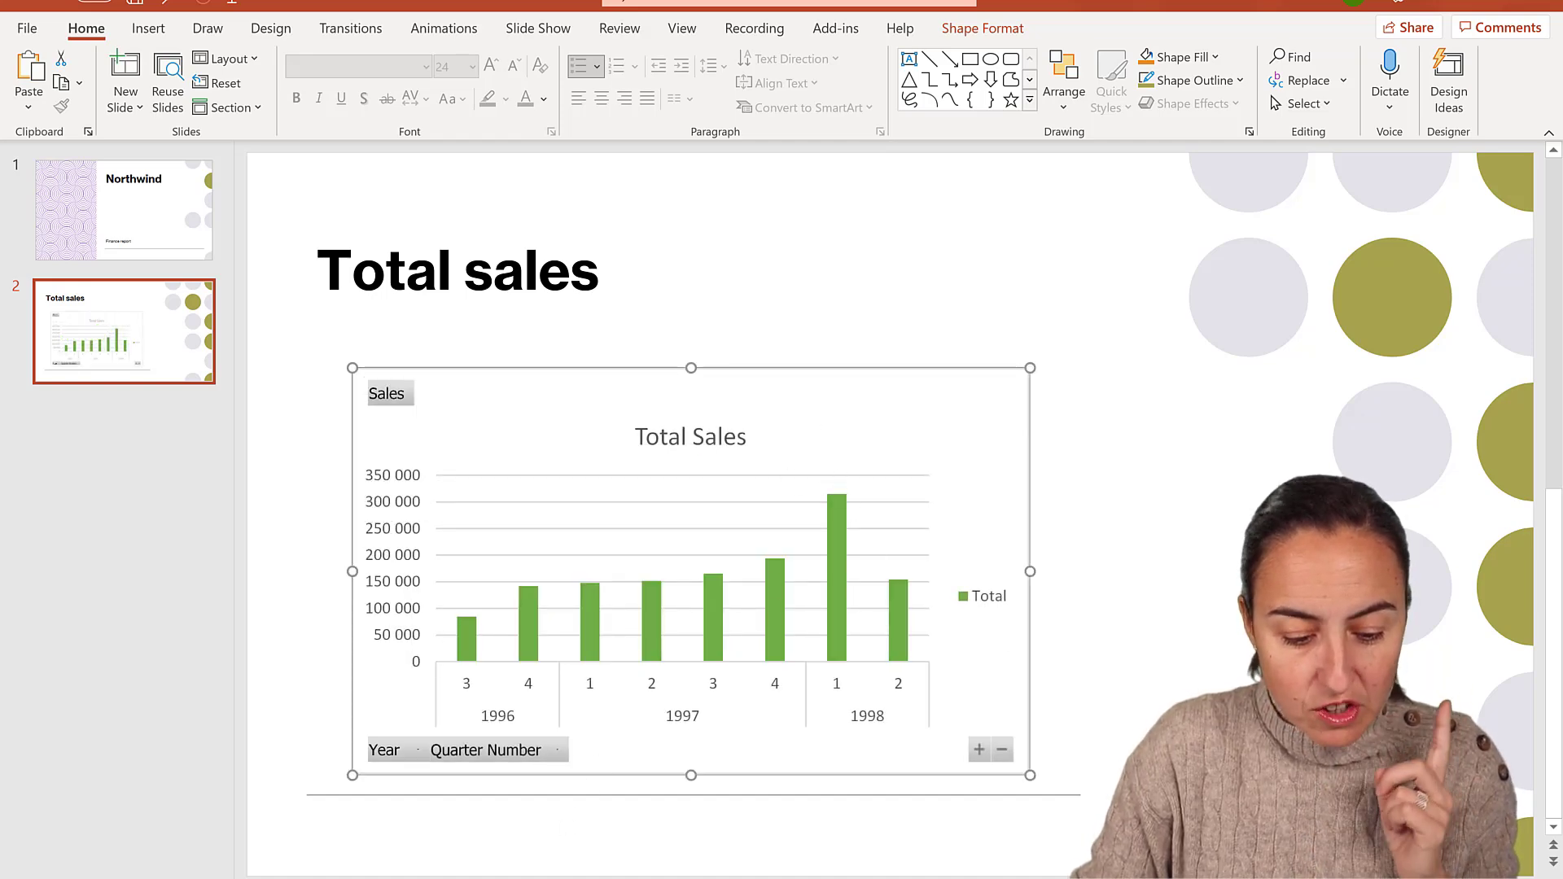
- In Excel, shift the chart left and add a Year slicer to the sales pivot table
{"action": "left_click", "coordinate": [386, 766]}
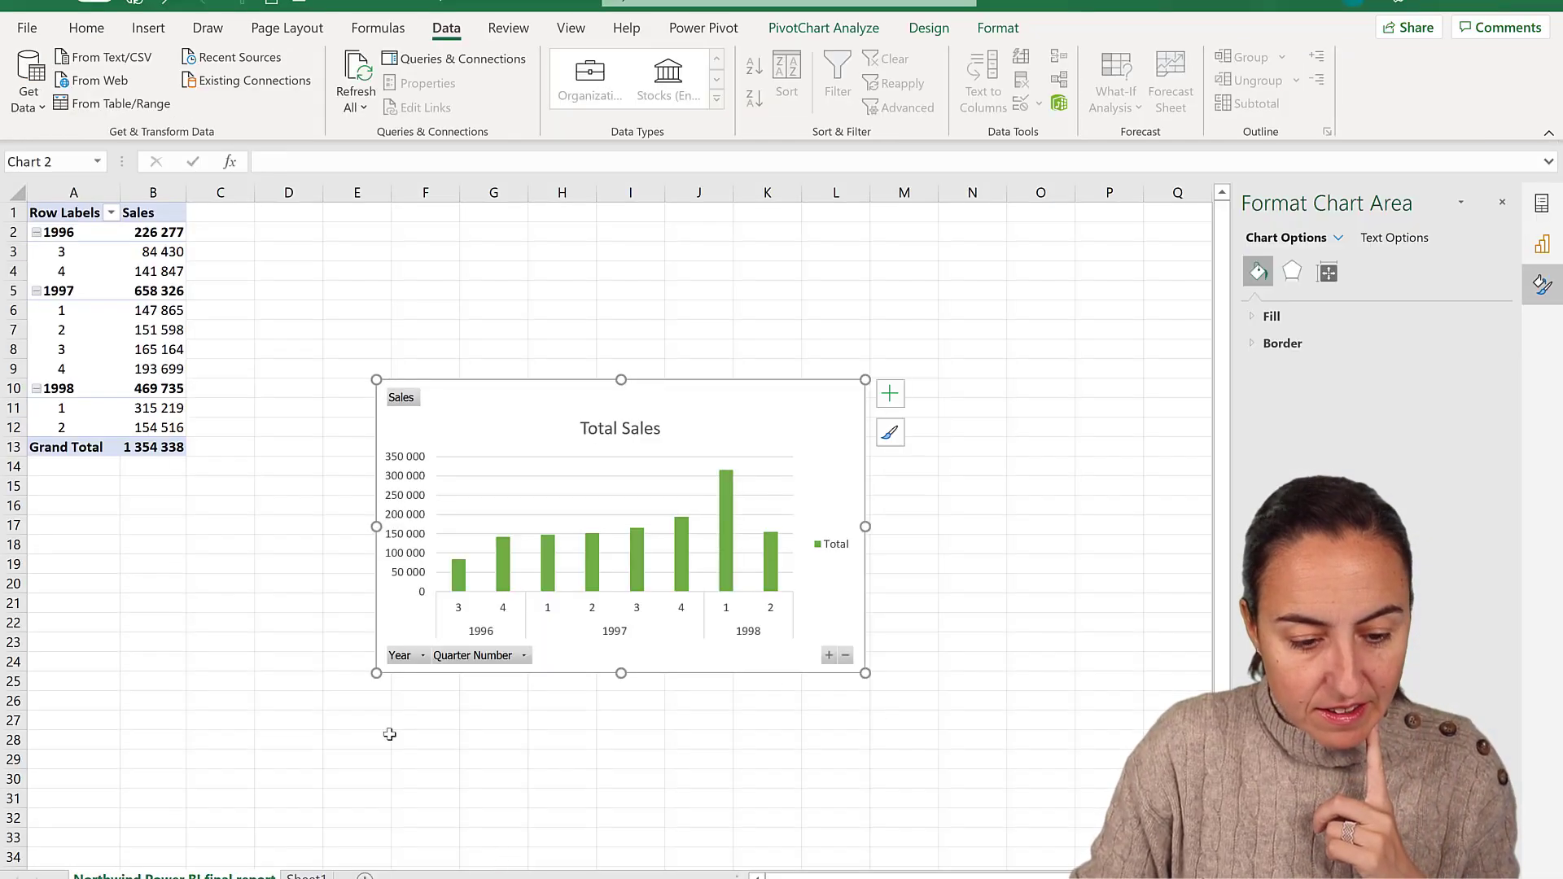
{"action": "left_click_drag", "start_coordinate": [722, 418], "coordinate": [622, 405]}
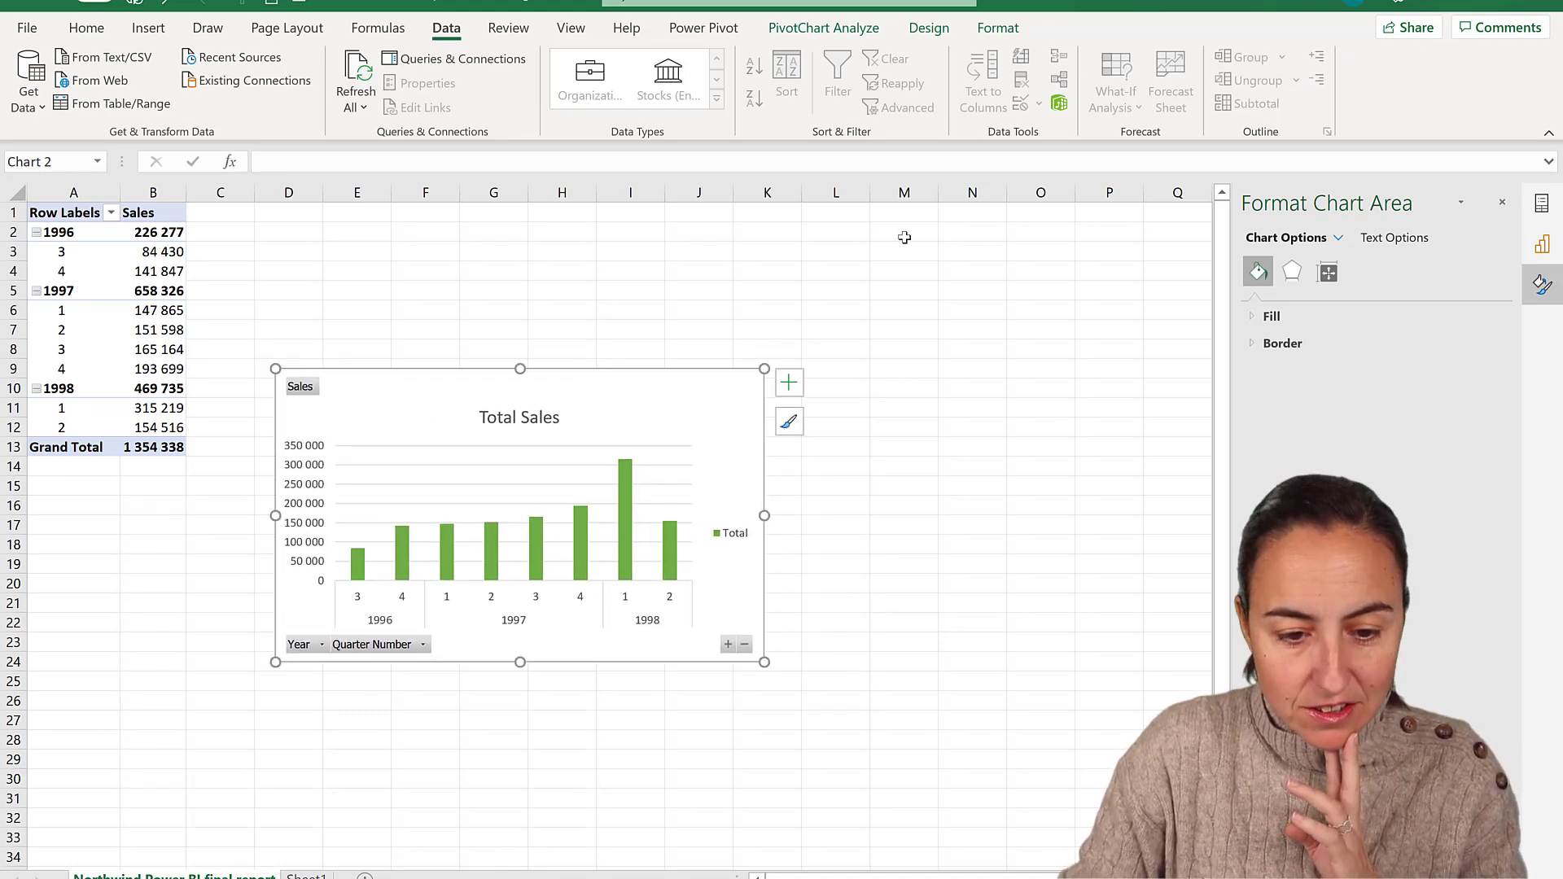
{"action": "key", "text": "Escape"}
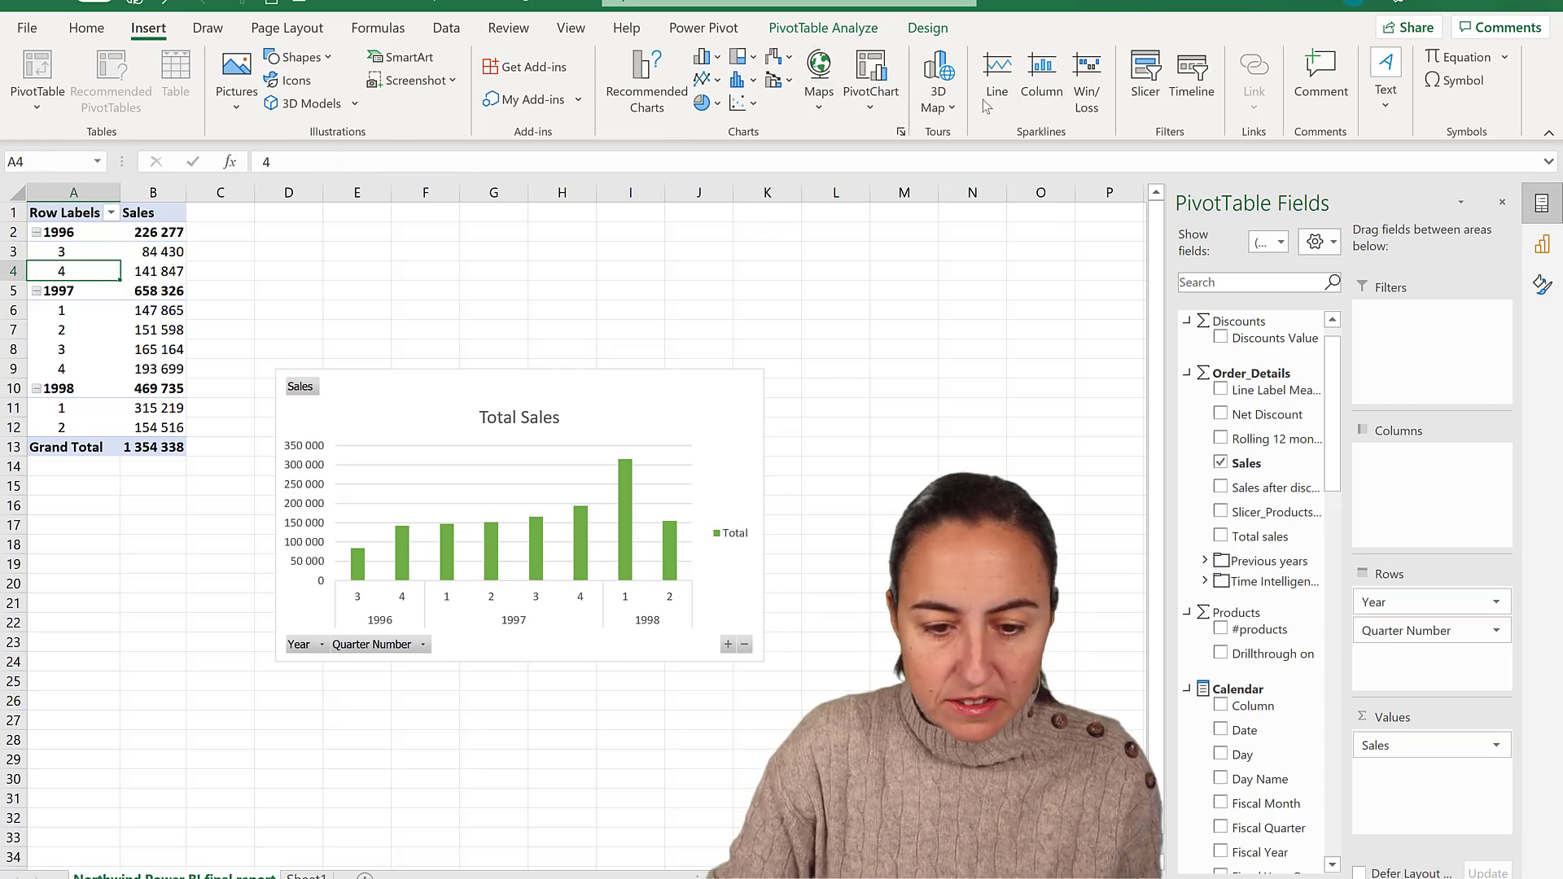
{"action": "left_click", "coordinate": [1130, 78]}
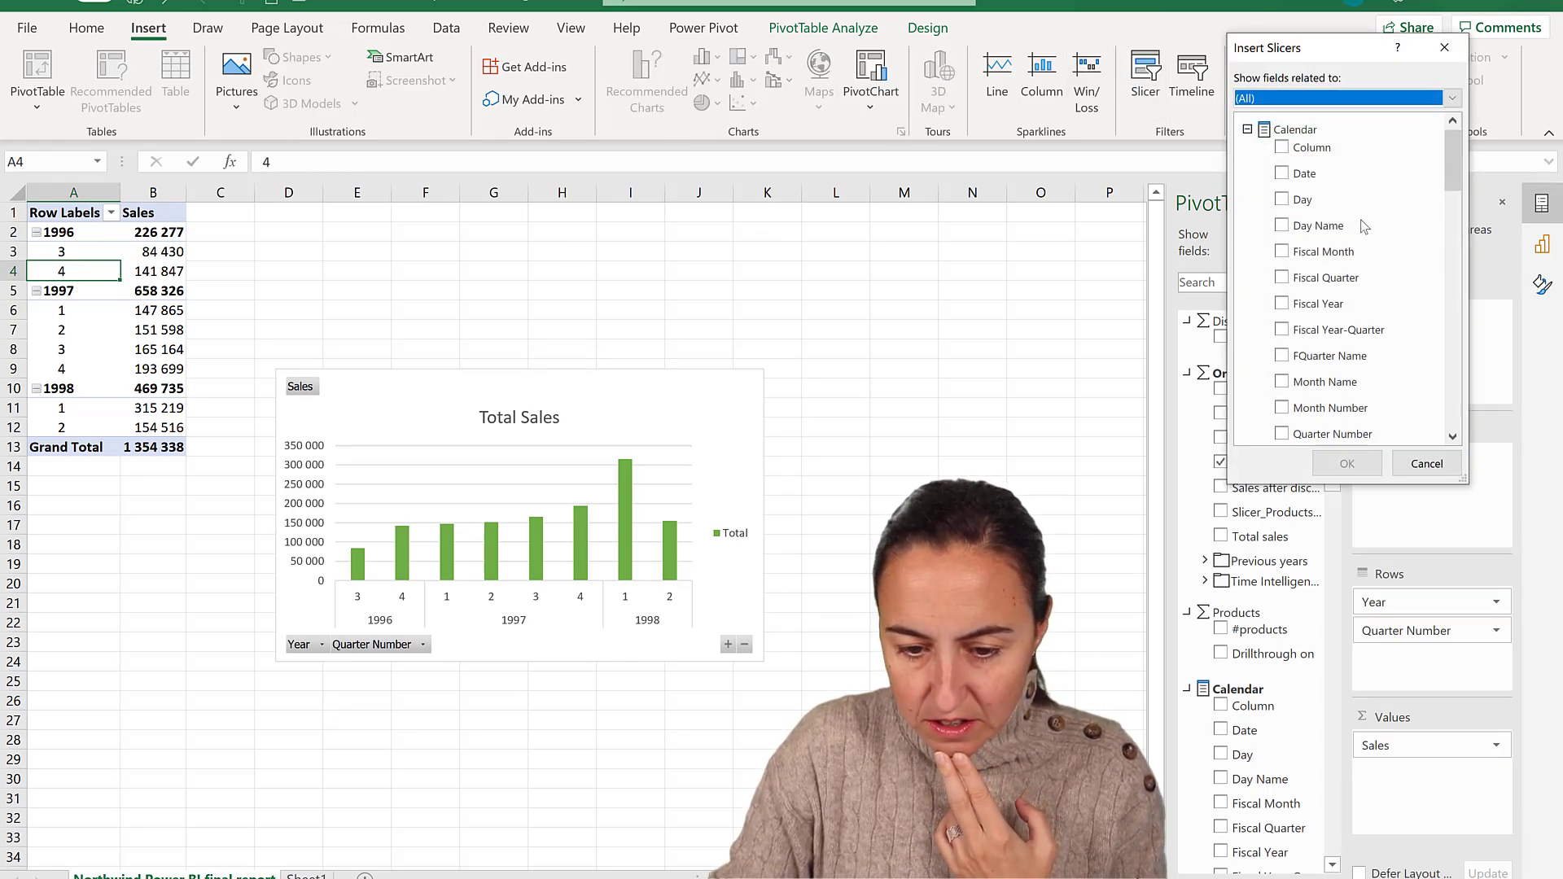
{"action": "scroll", "coordinate": [1360, 258], "scroll_direction": "down", "scroll_amount": 1}
{"action": "scroll", "coordinate": [1360, 257], "scroll_direction": "down", "scroll_amount": 1}
{"action": "left_click", "coordinate": [1294, 389]}
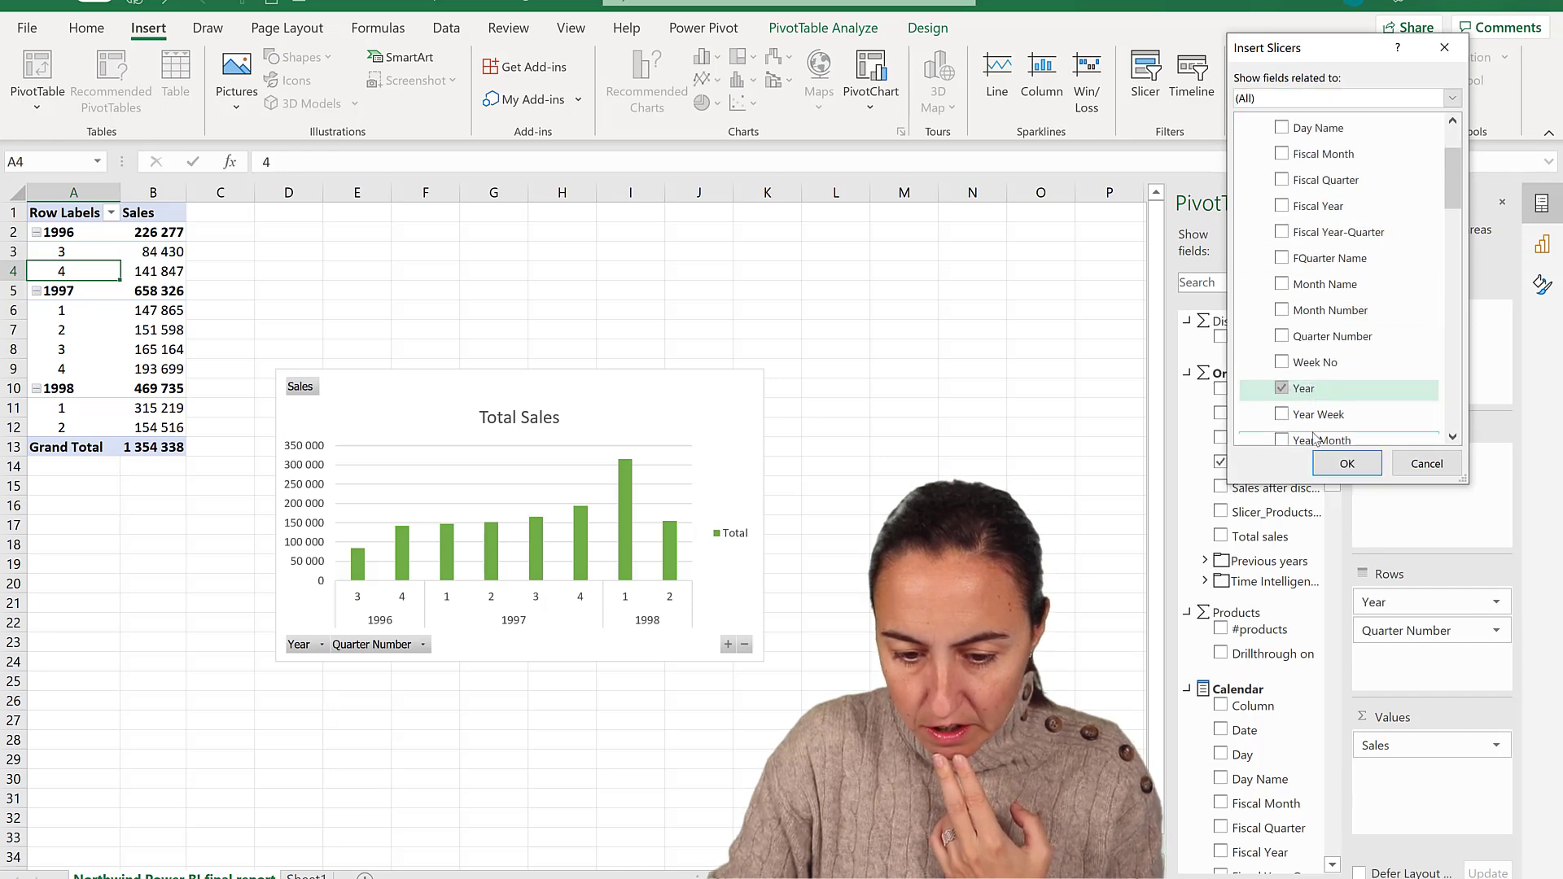
{"action": "left_click", "coordinate": [1344, 463]}
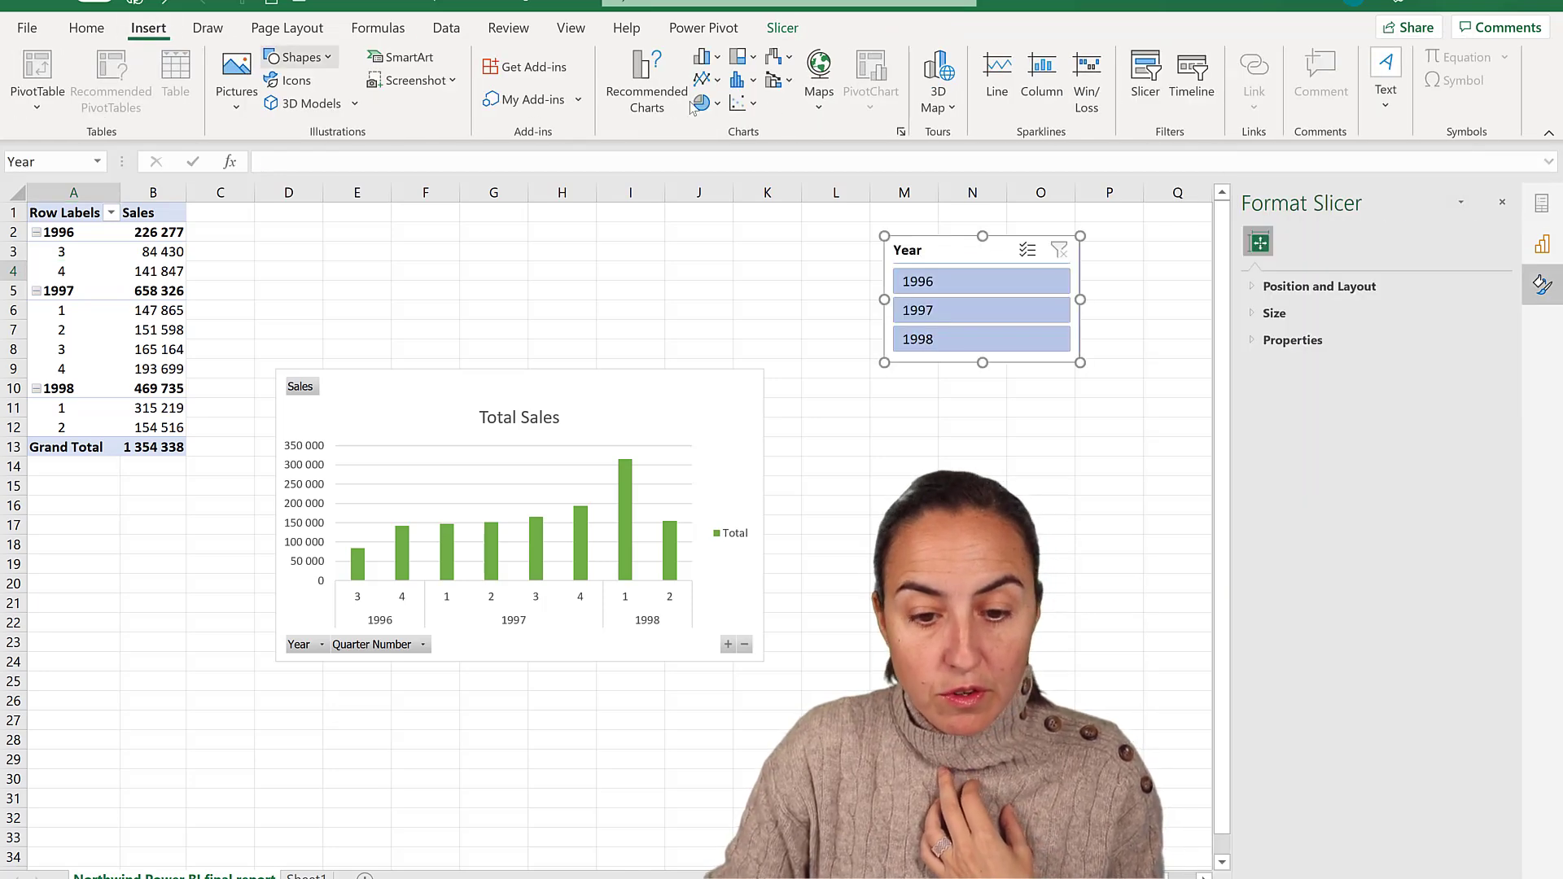
- Add a second slicer for the Quarter Number field to the pivot table
{"action": "left_click", "coordinate": [1134, 92]}
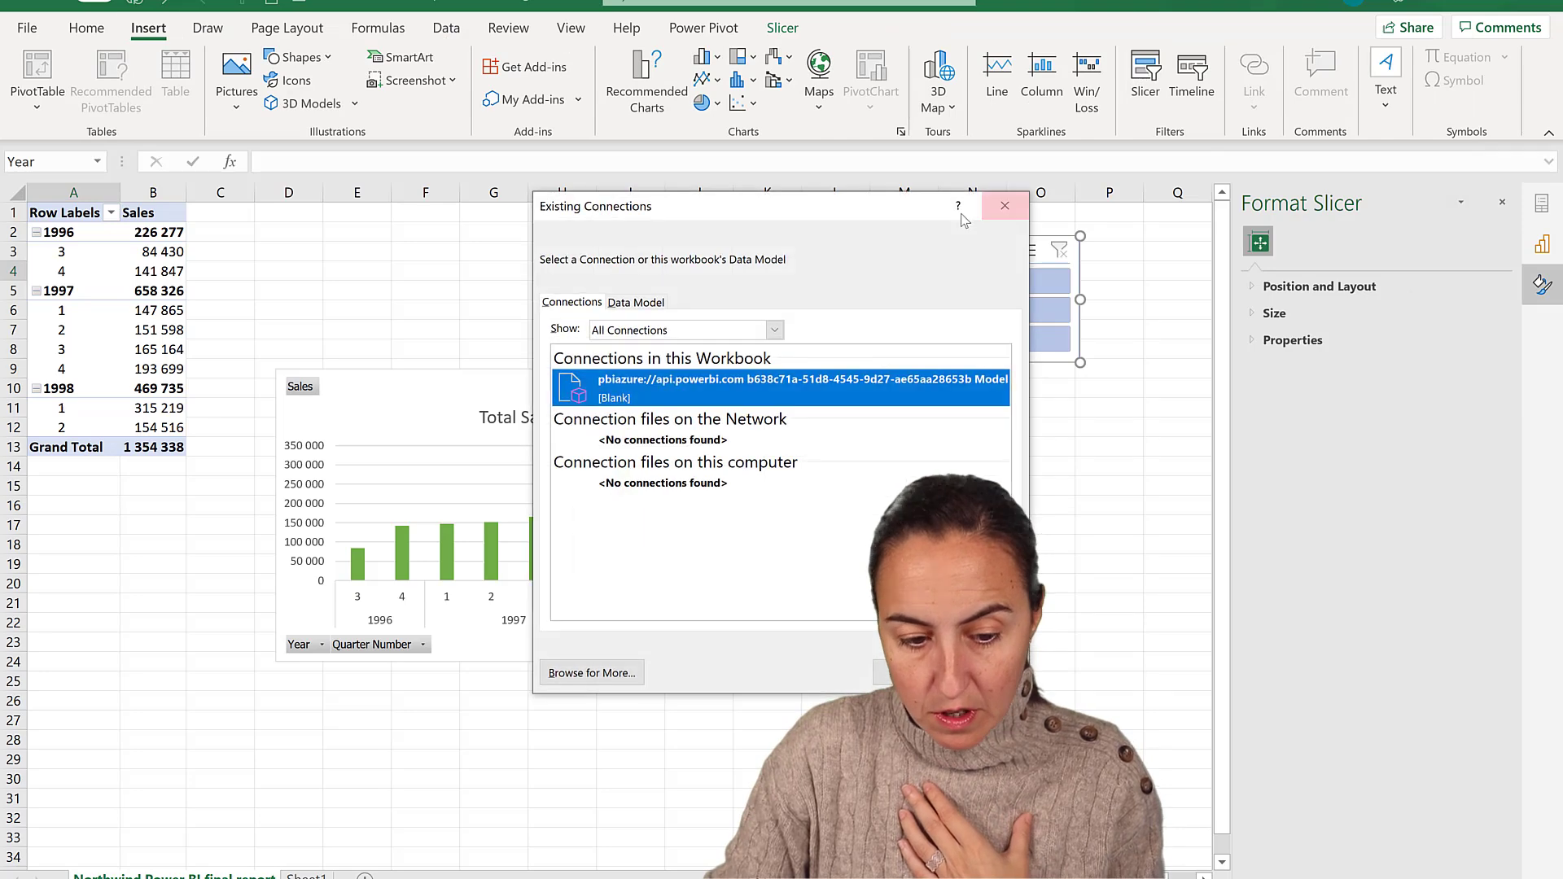
{"action": "left_click", "coordinate": [1005, 205]}
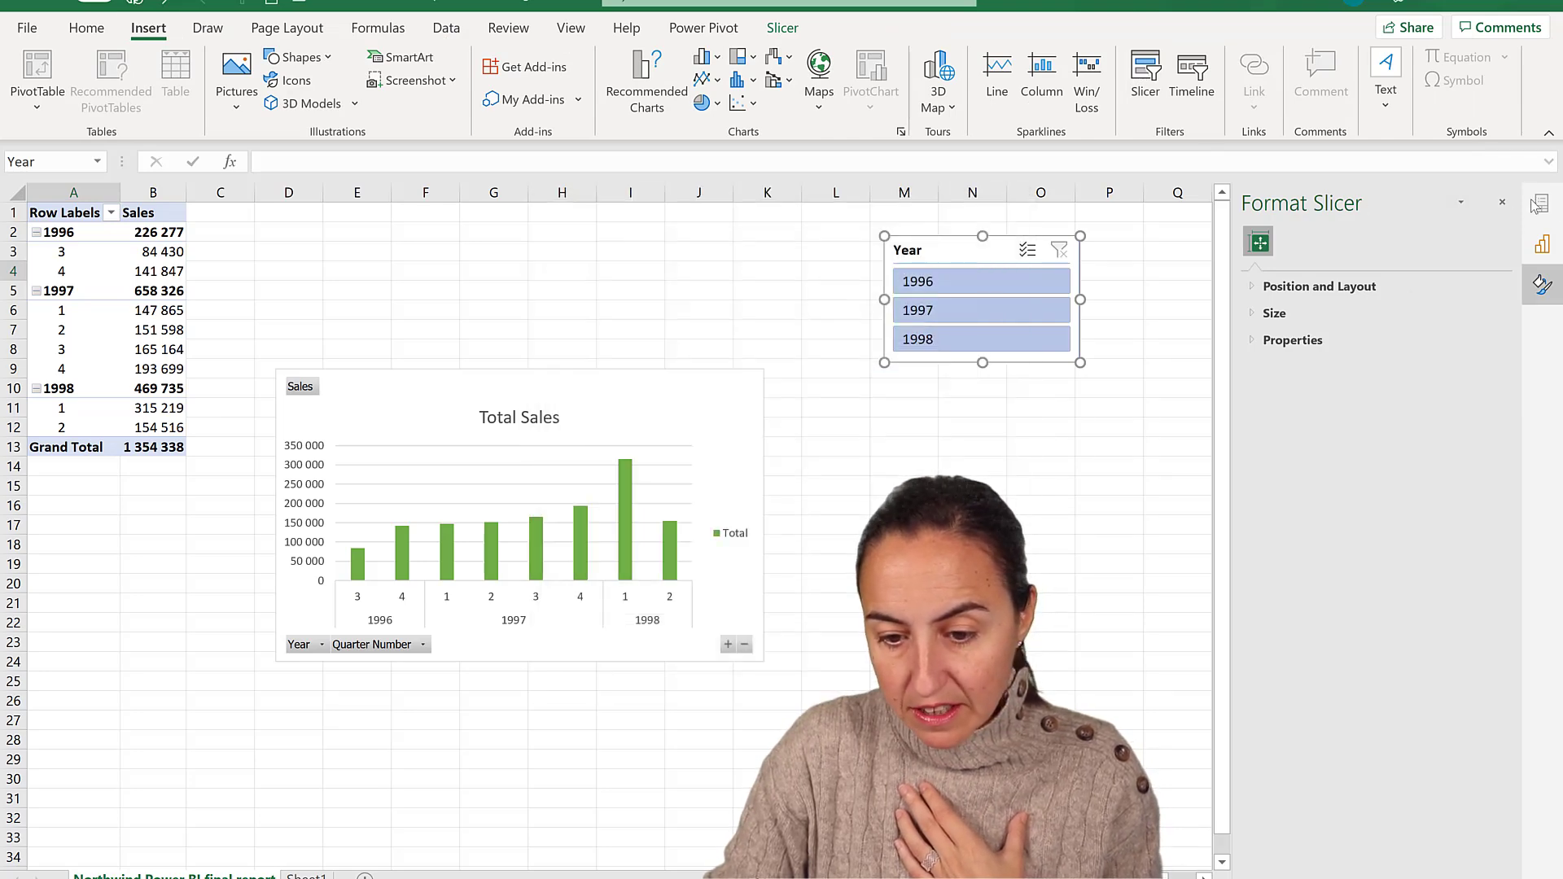
{"action": "left_click", "coordinate": [81, 293]}
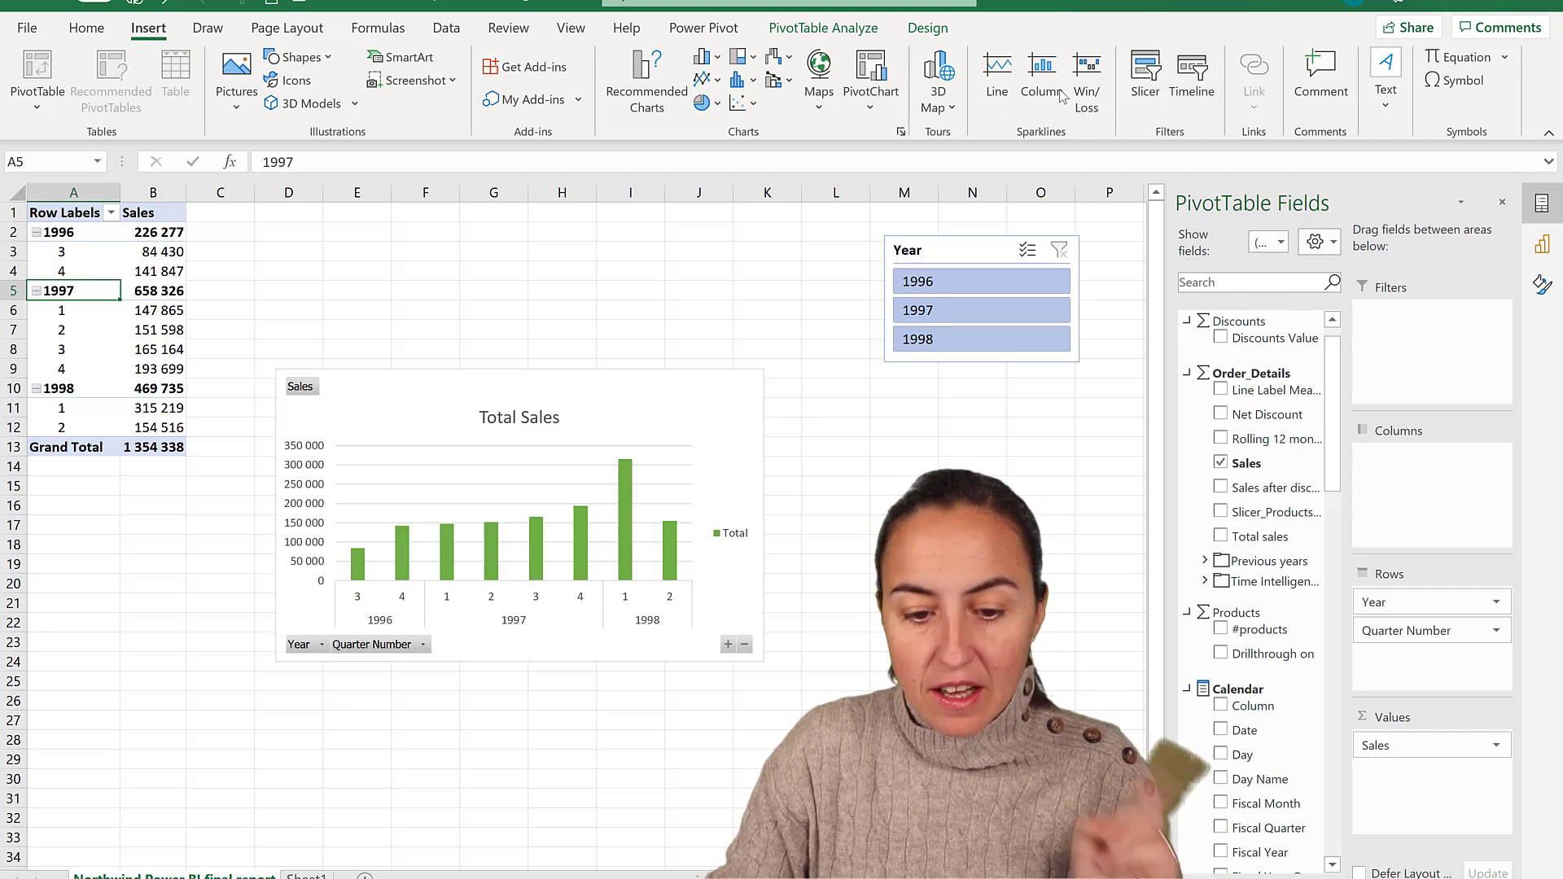
{"action": "left_click", "coordinate": [1145, 74]}
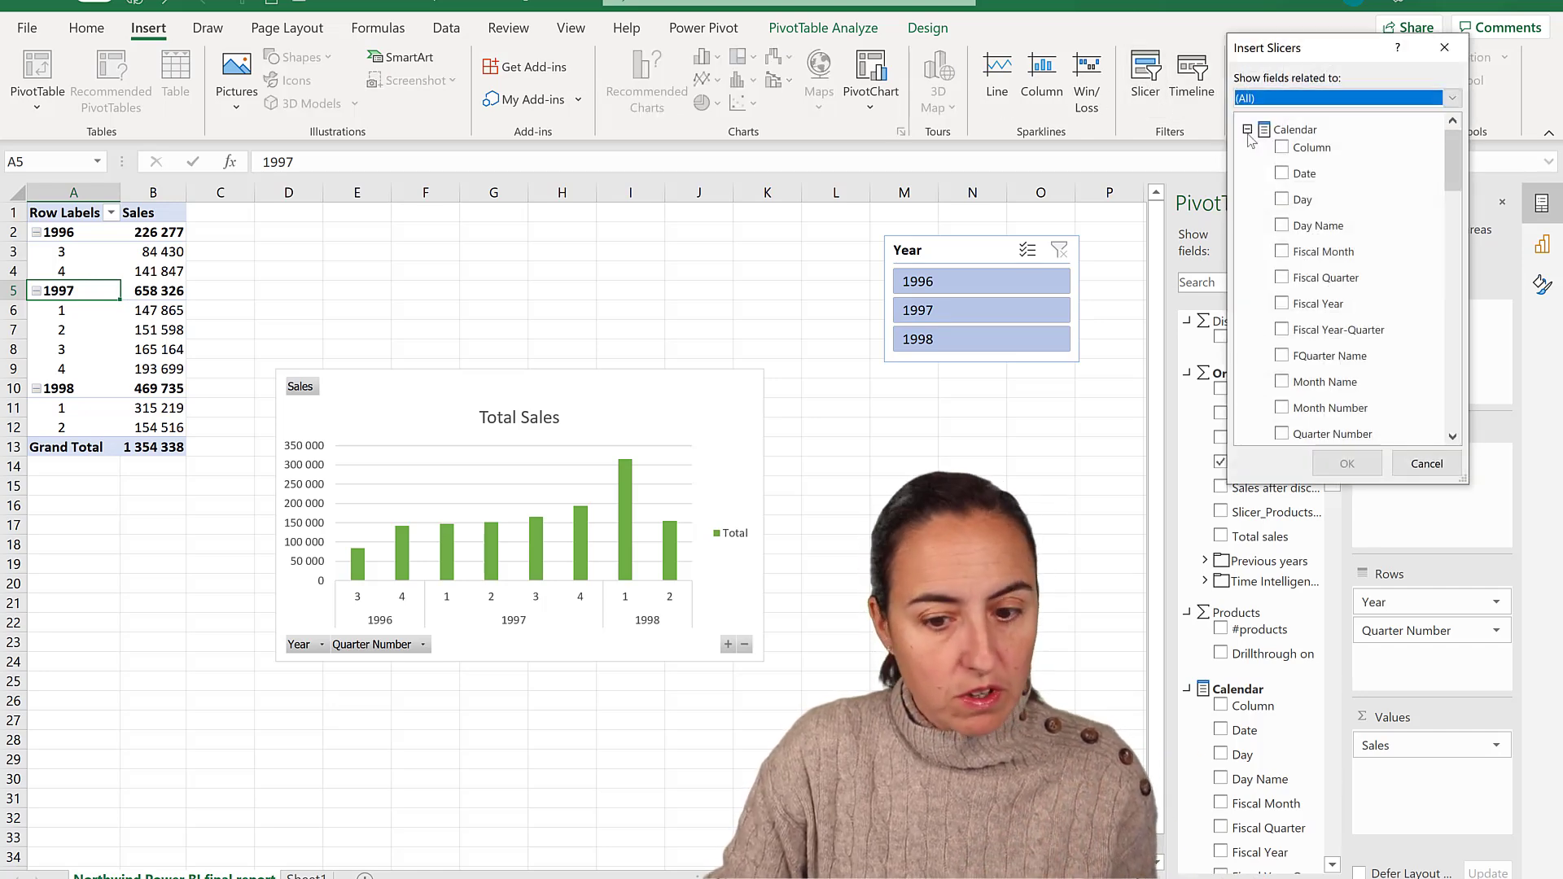
{"action": "scroll", "coordinate": [1343, 326], "scroll_direction": "down", "scroll_amount": 1}
{"action": "left_click", "coordinate": [1365, 342]}
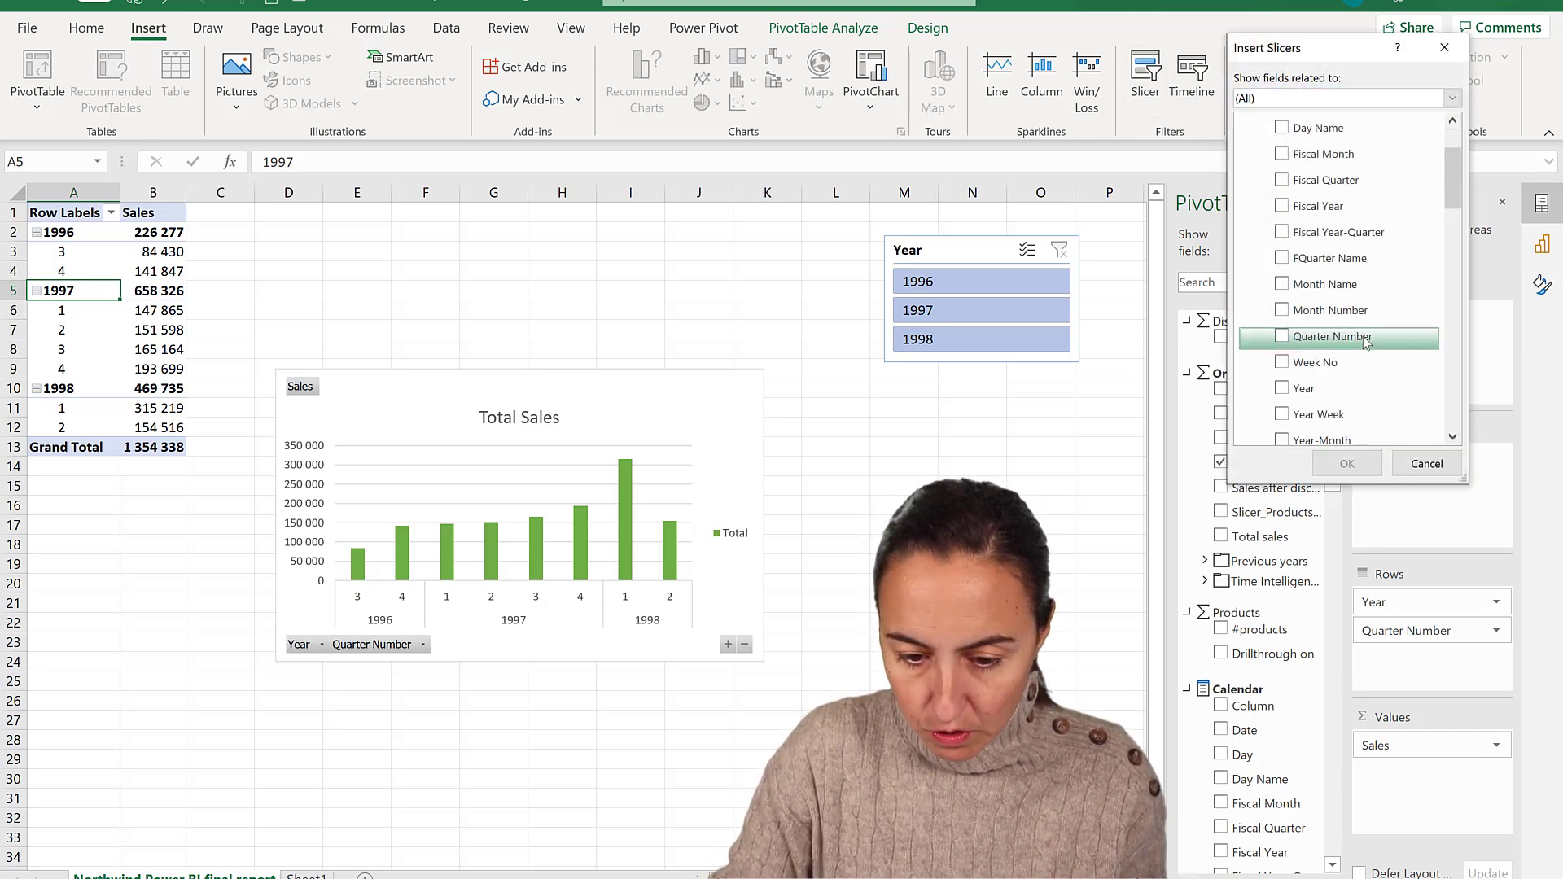
{"action": "left_click", "coordinate": [1281, 338]}
{"action": "left_click", "coordinate": [1348, 466]}
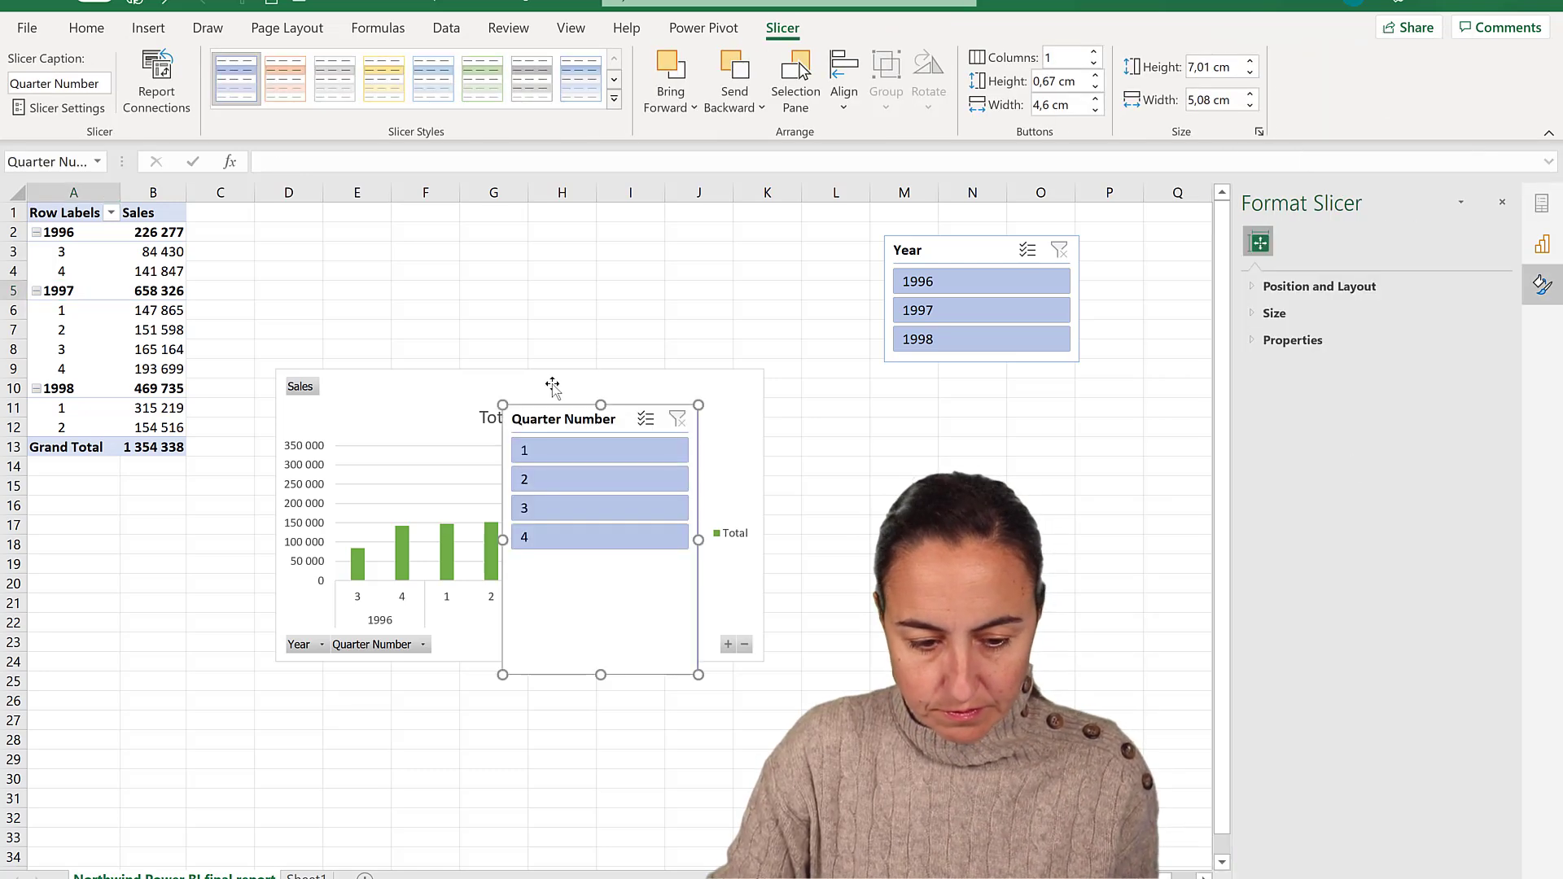
- Place the Quarter Number slicer below the Year slicer and select years 1997 and 1998
{"action": "left_click_drag", "start_coordinate": [552, 386], "coordinate": [939, 375]}
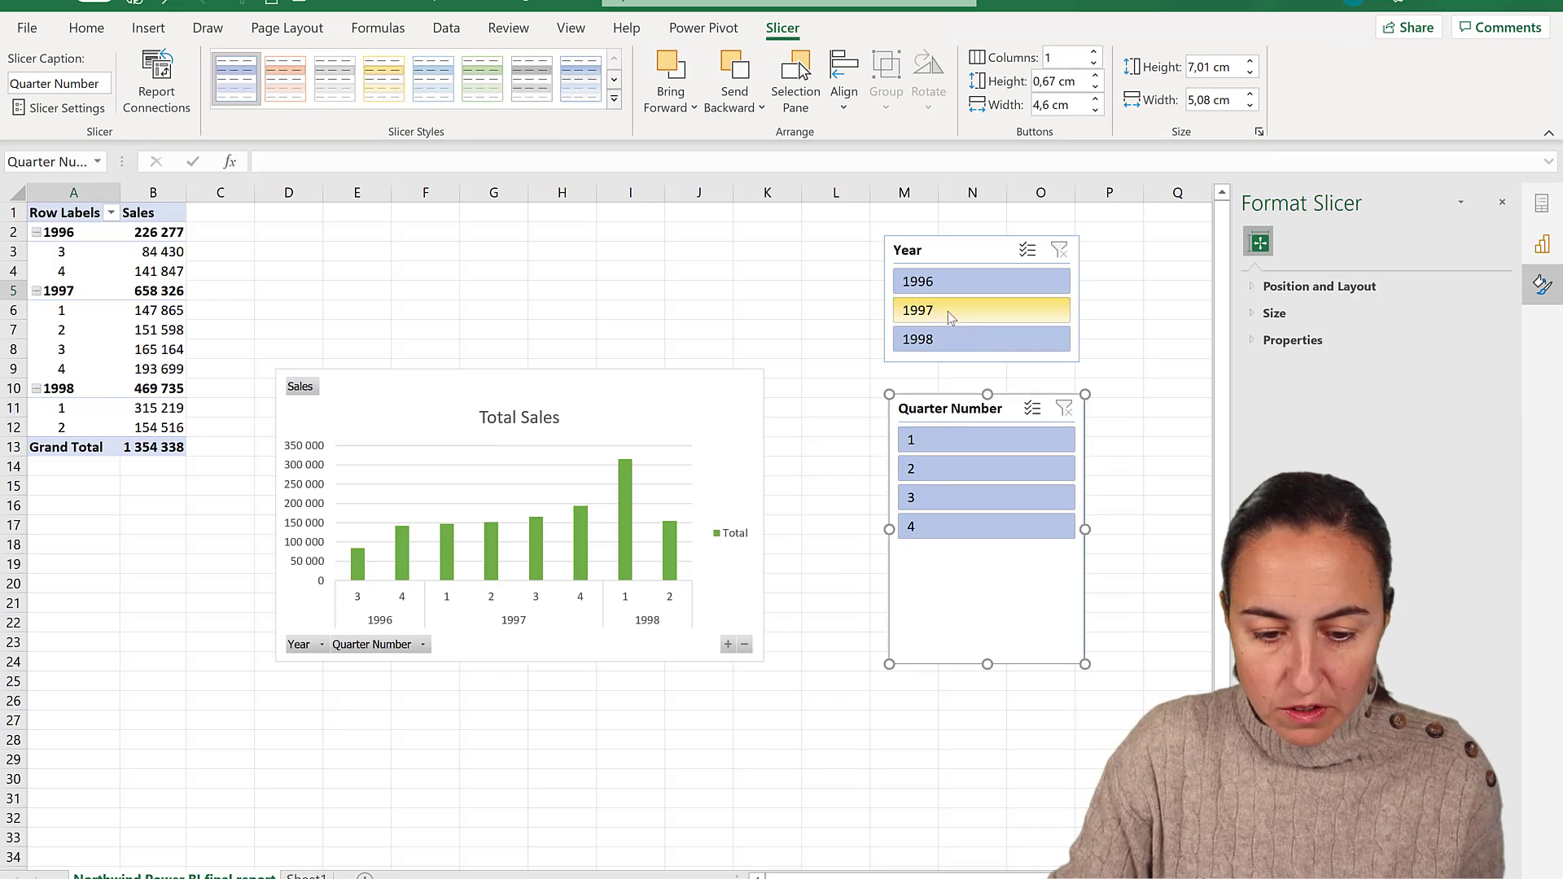
{"action": "left_click", "coordinate": [949, 316]}
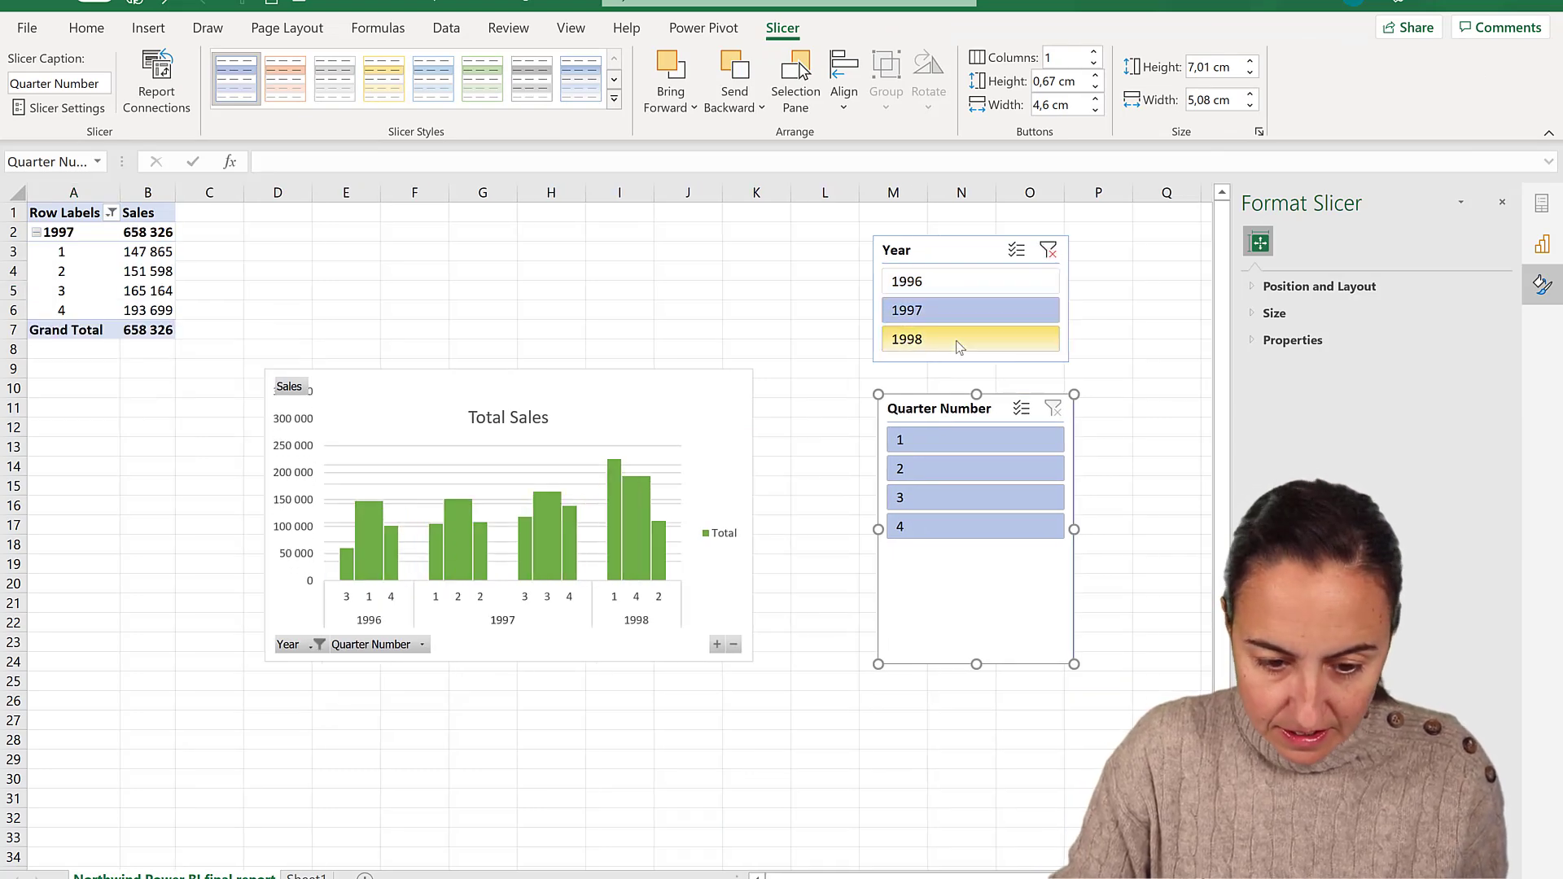
{"action": "left_click", "coordinate": [958, 346], "text": "ctrl"}
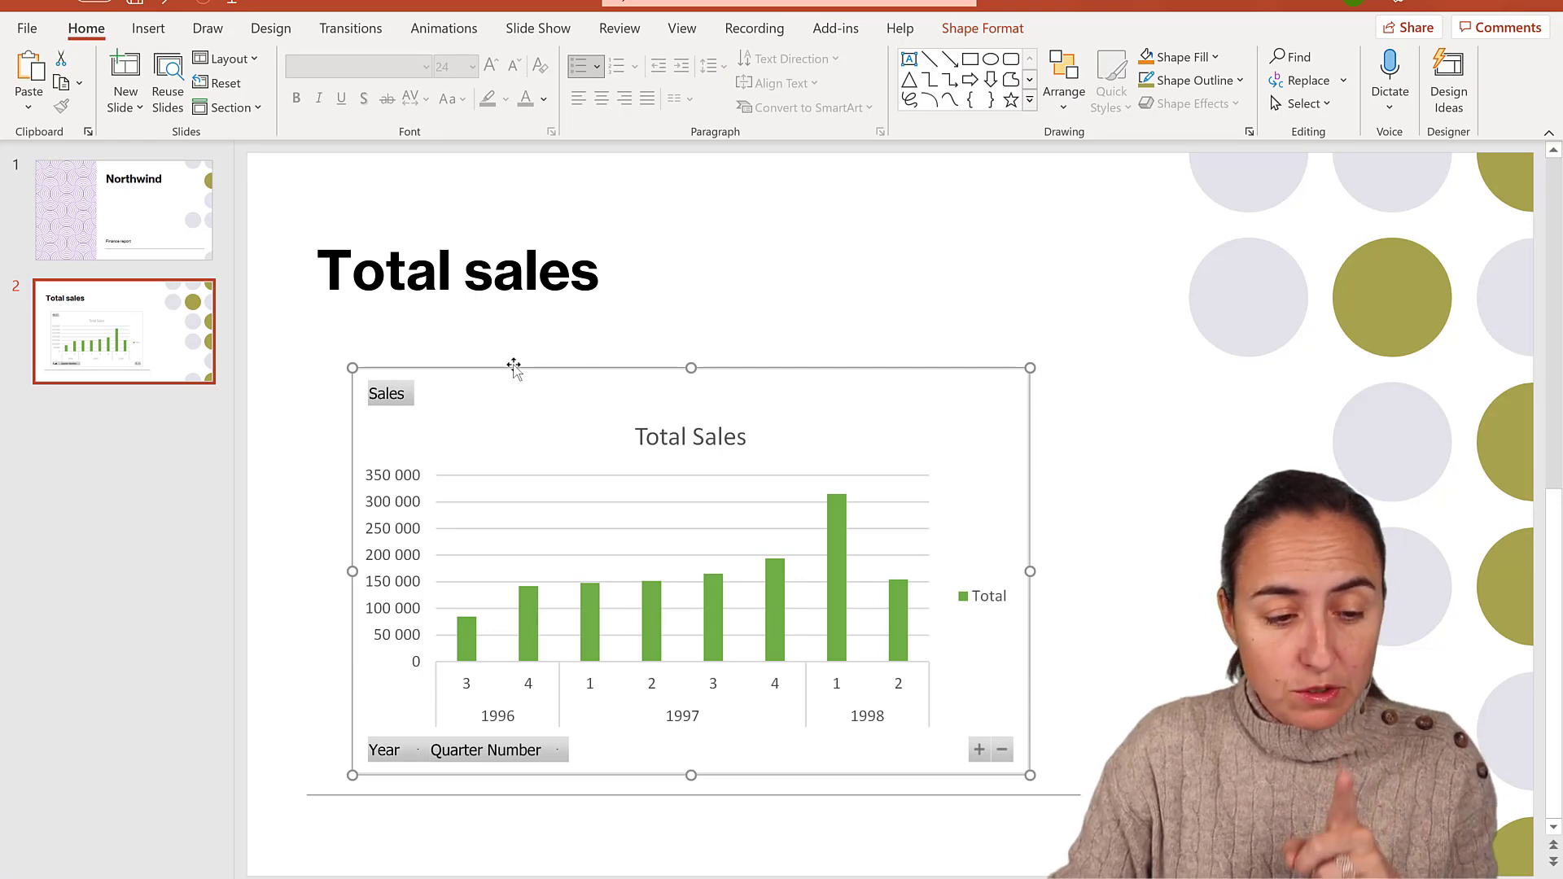
- Reopen the deck with updated Excel links and view the Total sales slide's 1997–1998 chart
{"action": "left_click", "coordinate": [147, 3]}
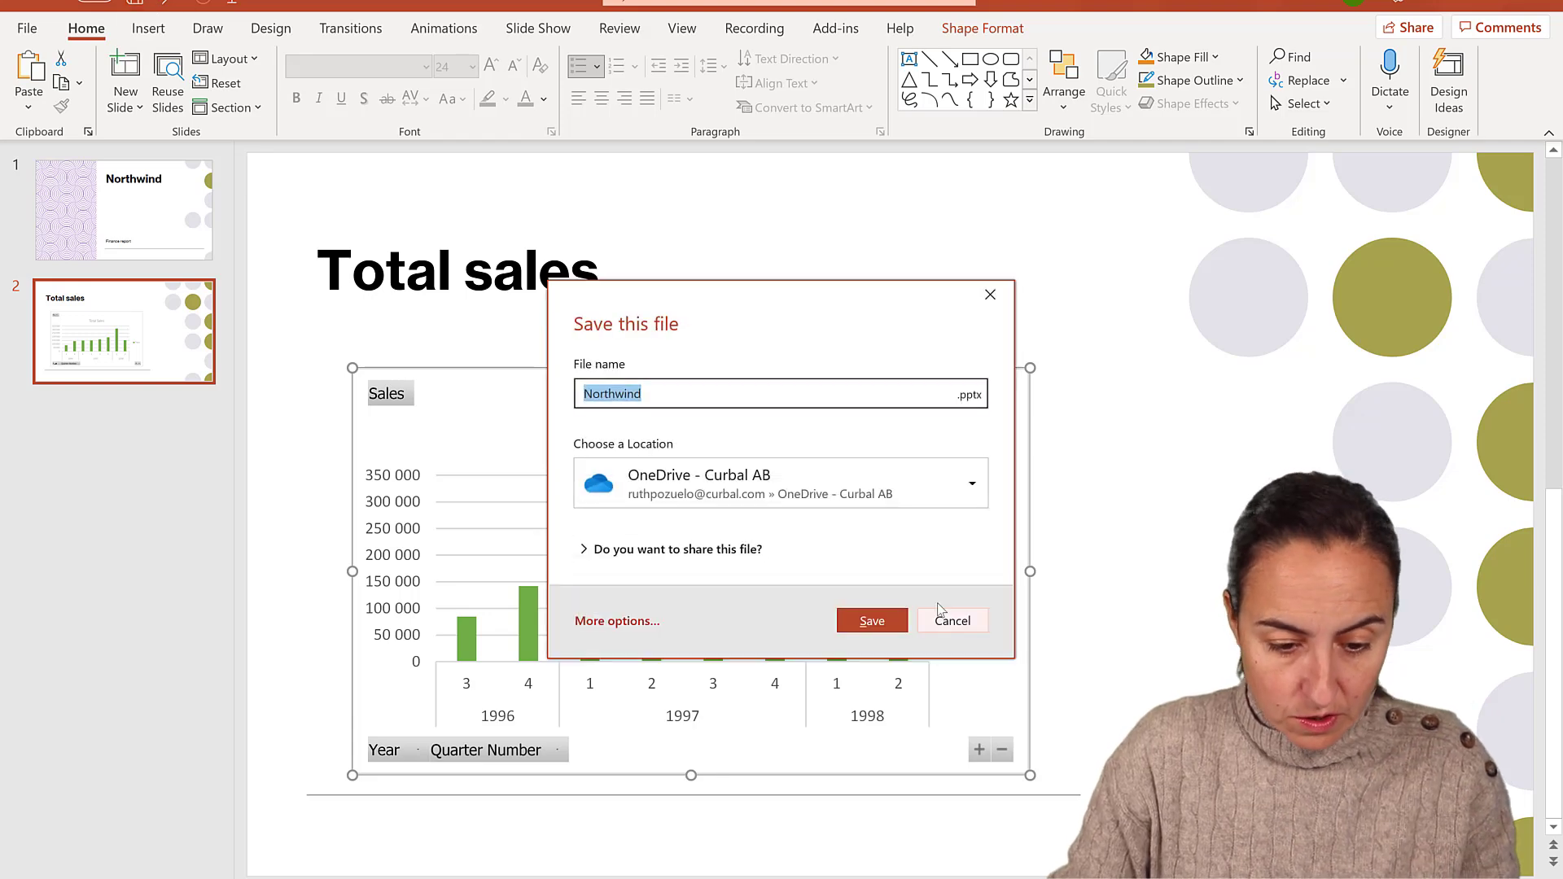
{"action": "key", "text": "Escape"}
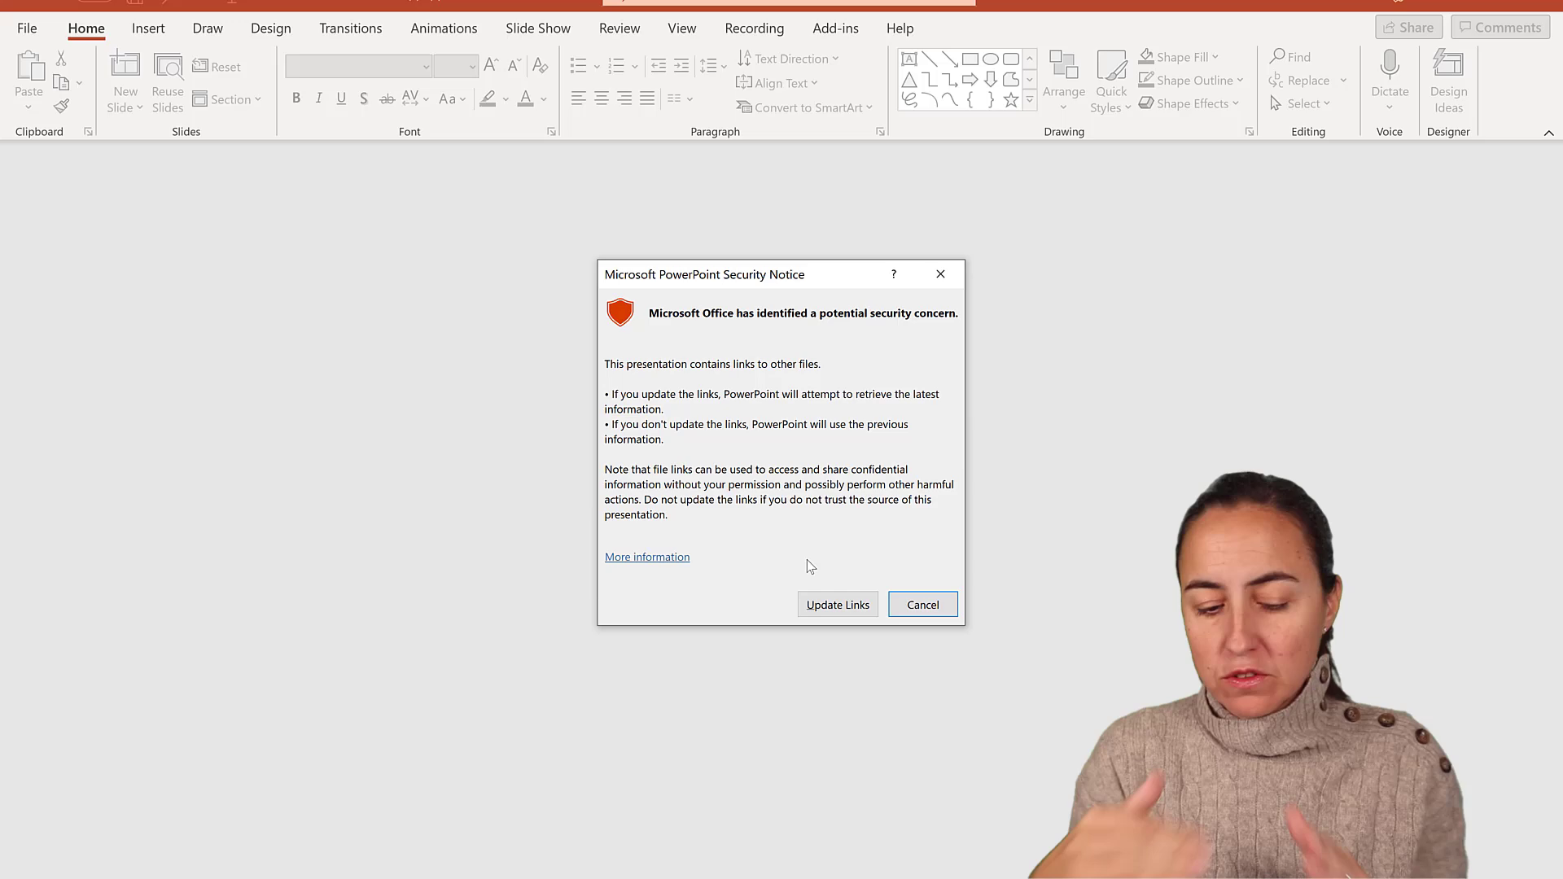
{"action": "left_click", "coordinate": [839, 606]}
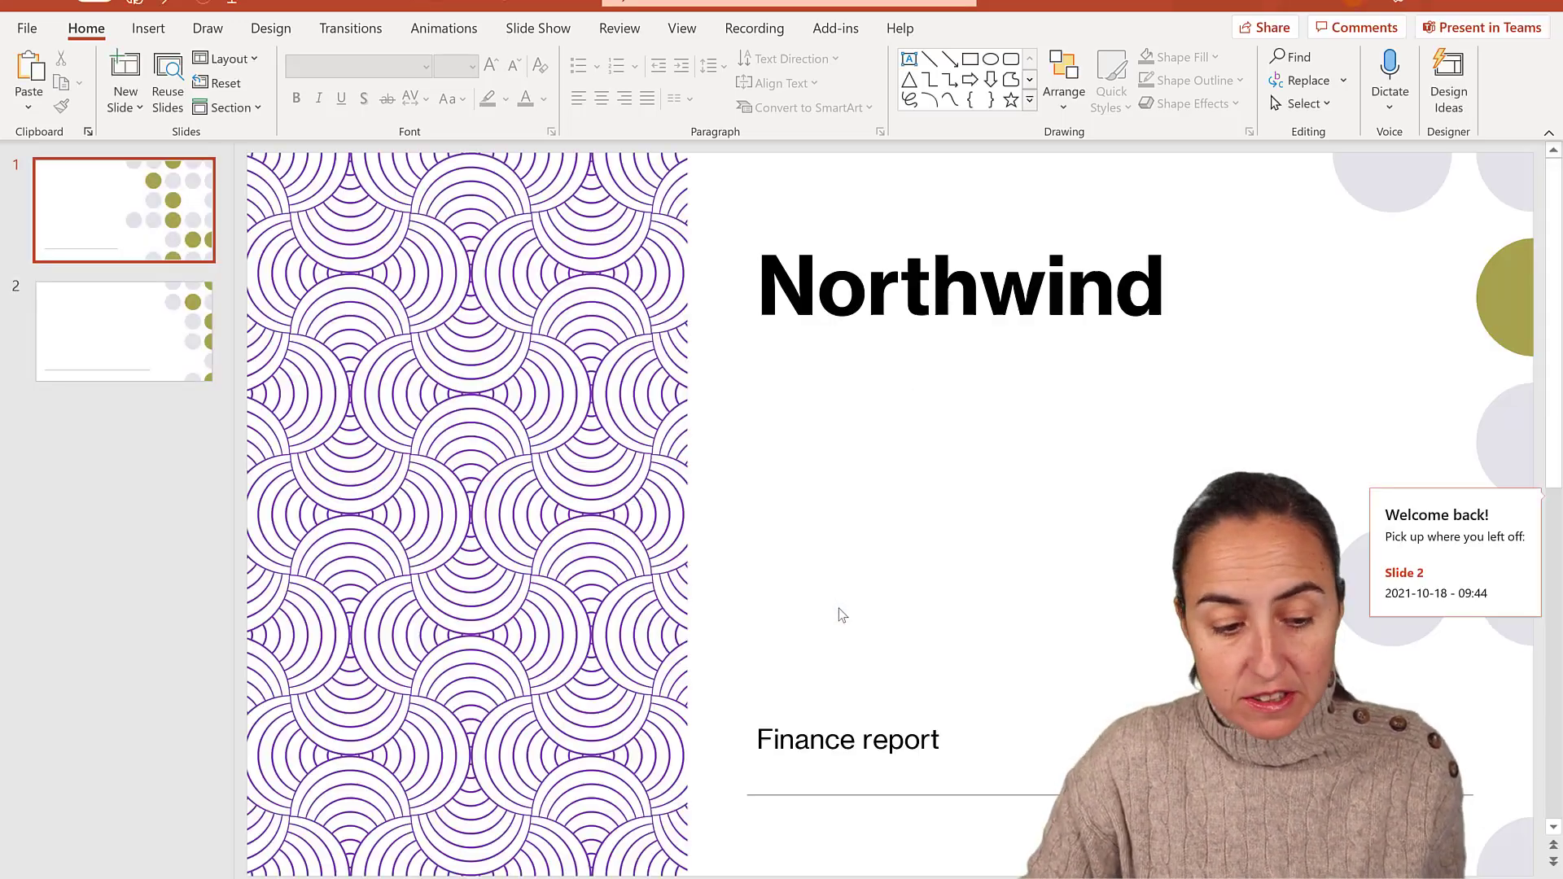
{"action": "left_click", "coordinate": [140, 324]}
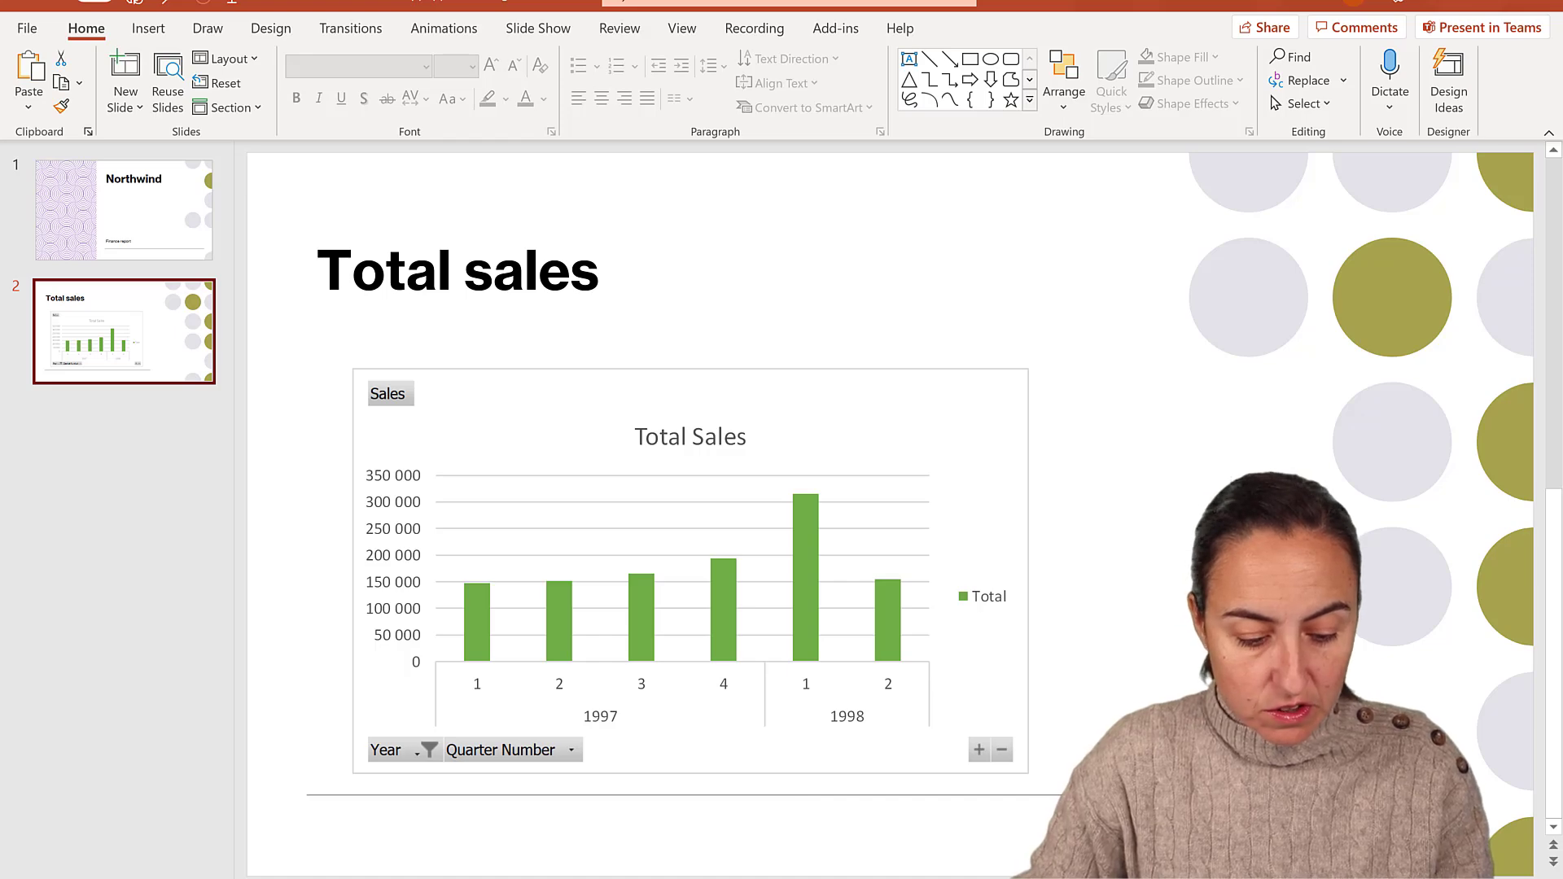
- Deselect quarters 3 and 2 in Excel's Quarter Number slicer, leaving quarters 1 and 4
{"action": "left_click", "coordinate": [516, 849]}
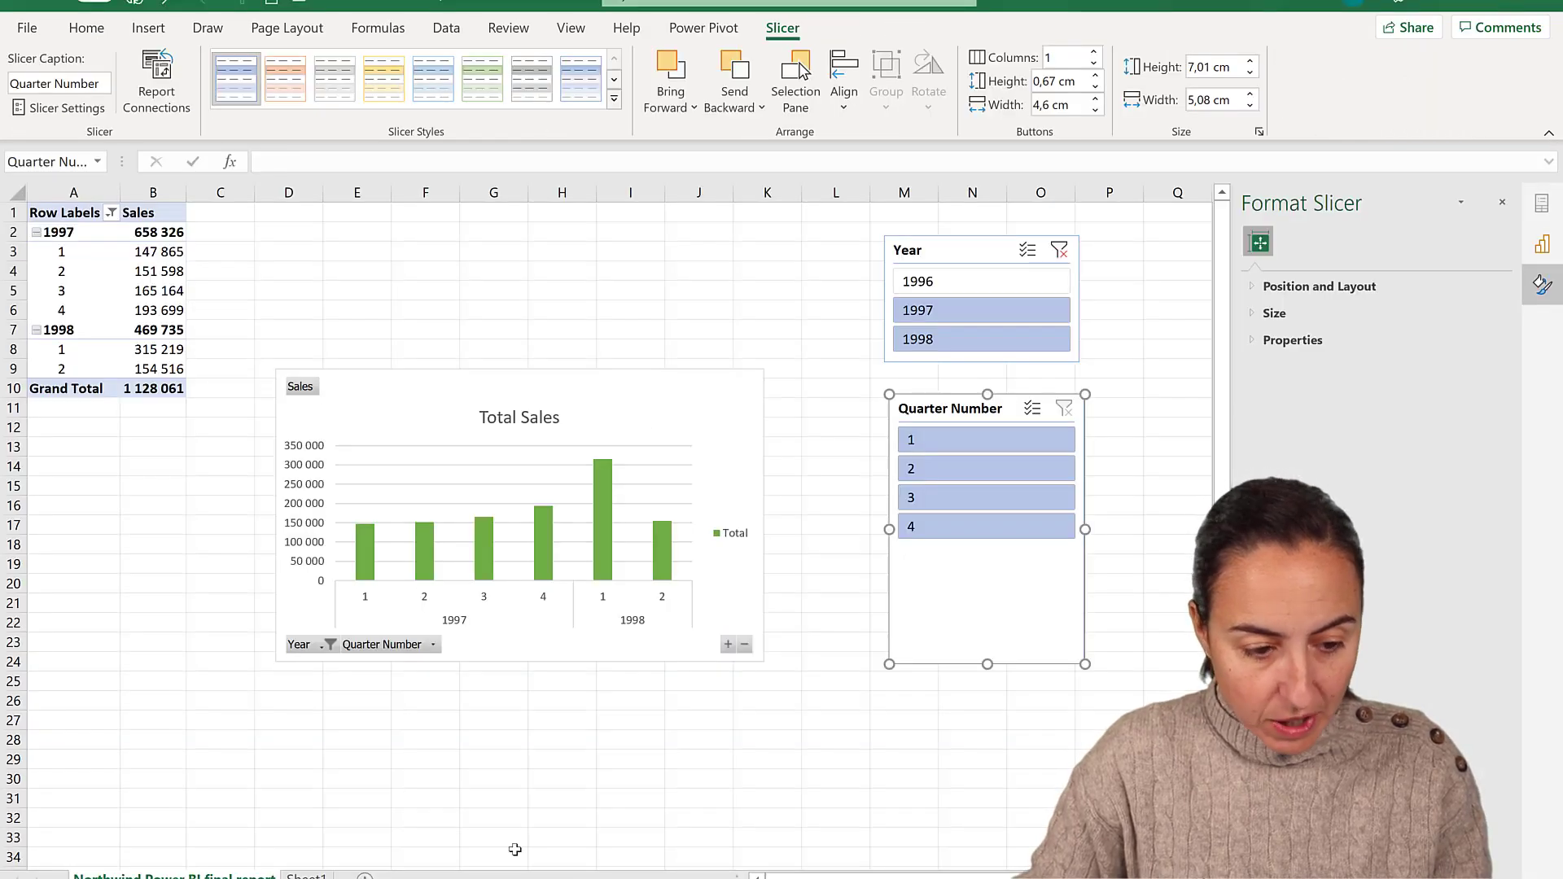
{"action": "left_click", "coordinate": [961, 498]}
{"action": "left_click", "coordinate": [979, 476]}
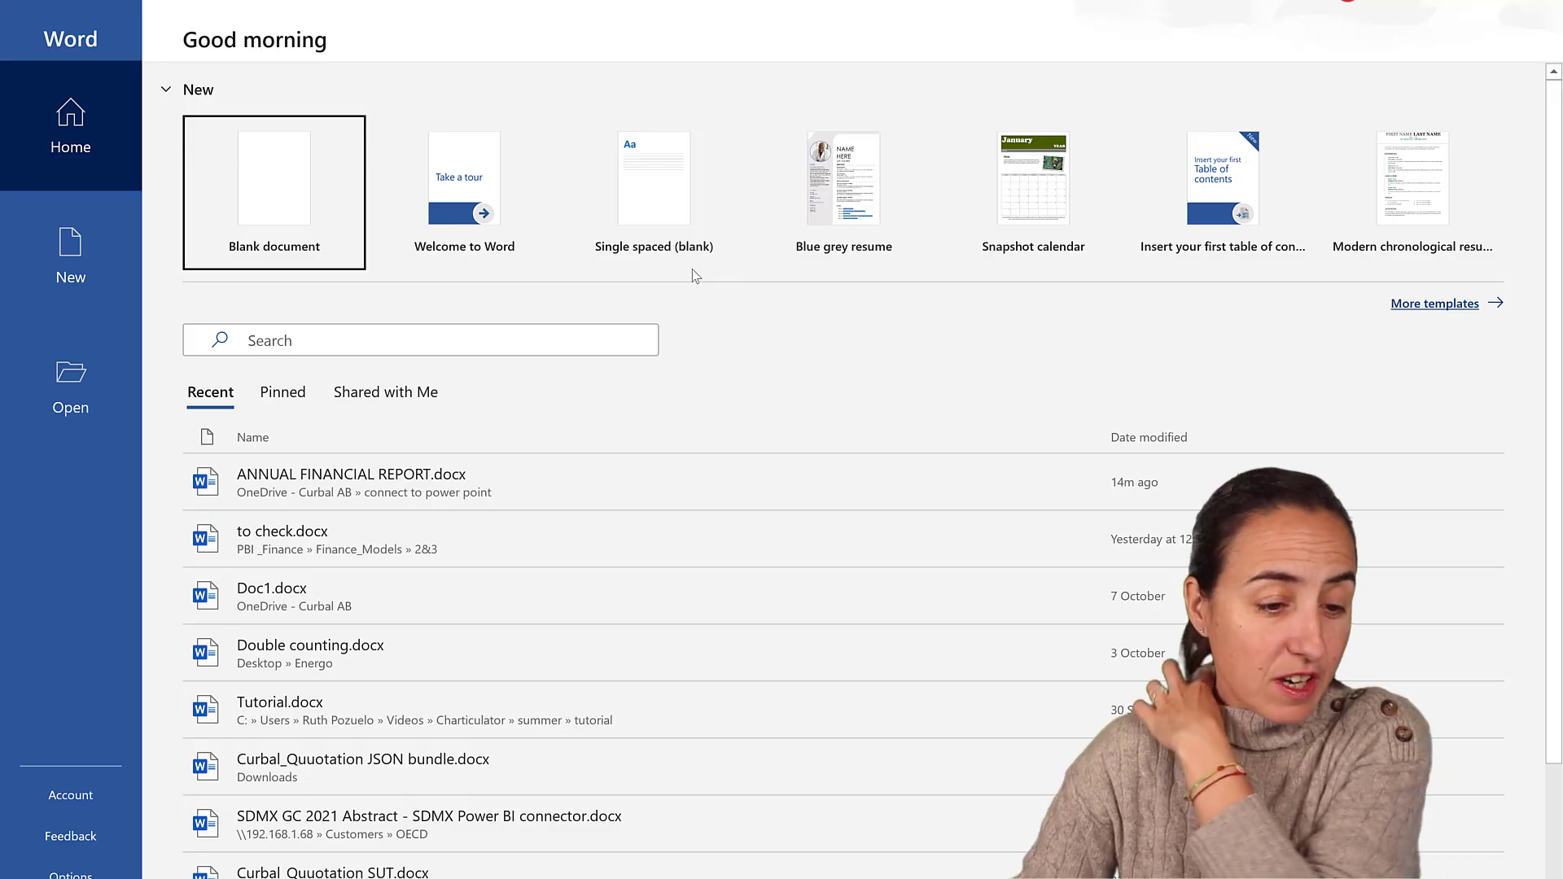
- Create a blank Word document, paste the annual report heading table and add a new line
{"action": "left_click", "coordinate": [281, 184]}
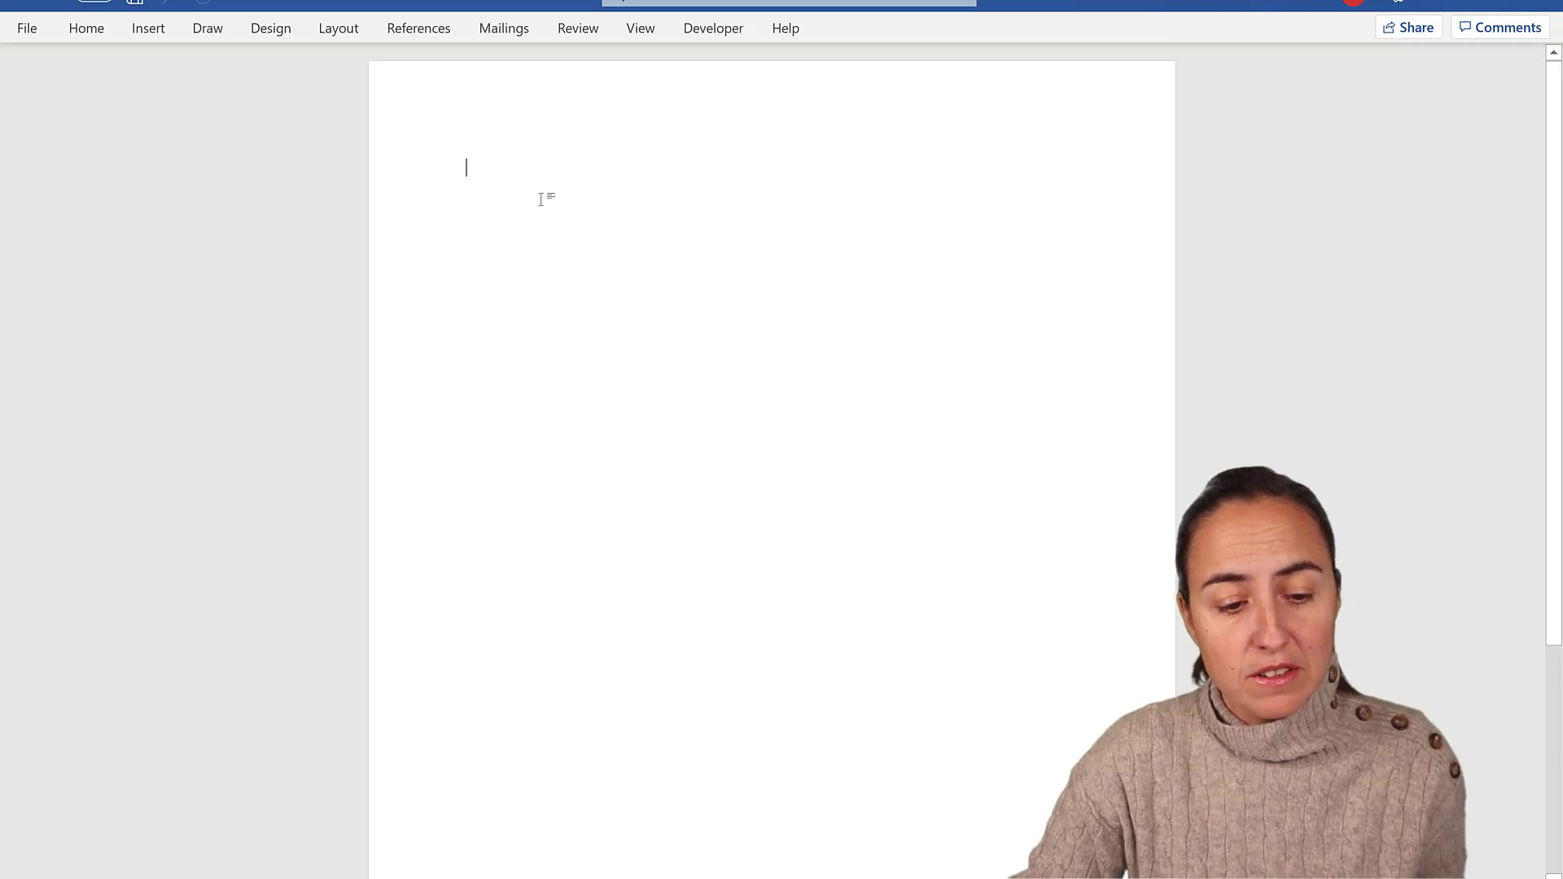
{"action": "type", "text": "ANNUAL FINANCIAL REPORT Northwind Total Sales"}
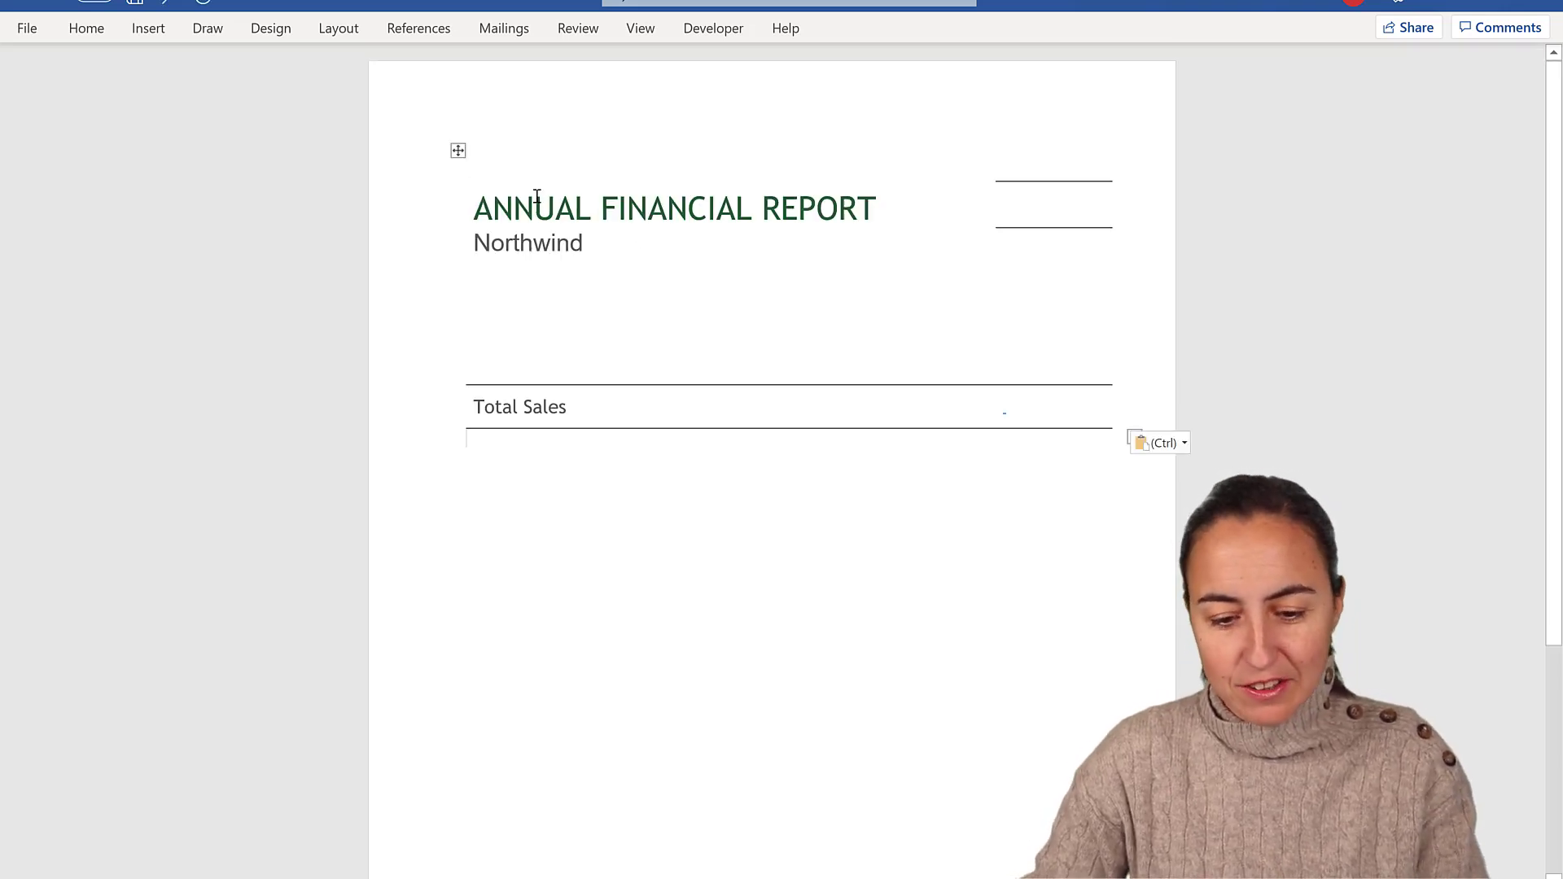
{"action": "key", "text": "Return"}
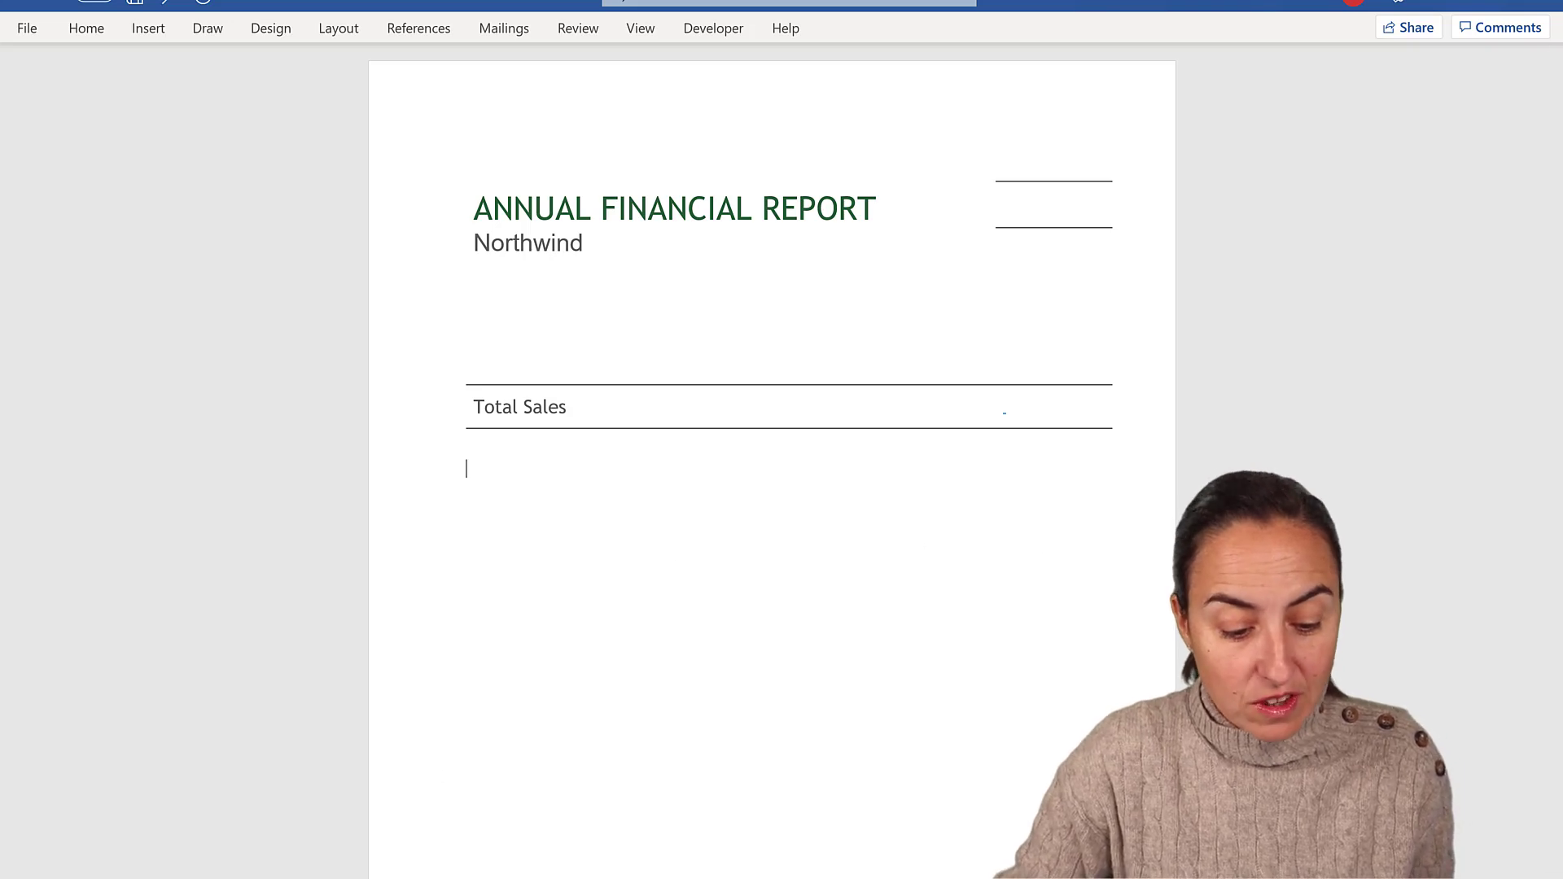
- Select the filtered Total Sales pivot chart in Excel, then return to Word below the heading
{"action": "mouse_move", "coordinate": [537, 876]}
{"action": "left_click", "coordinate": [517, 814]}
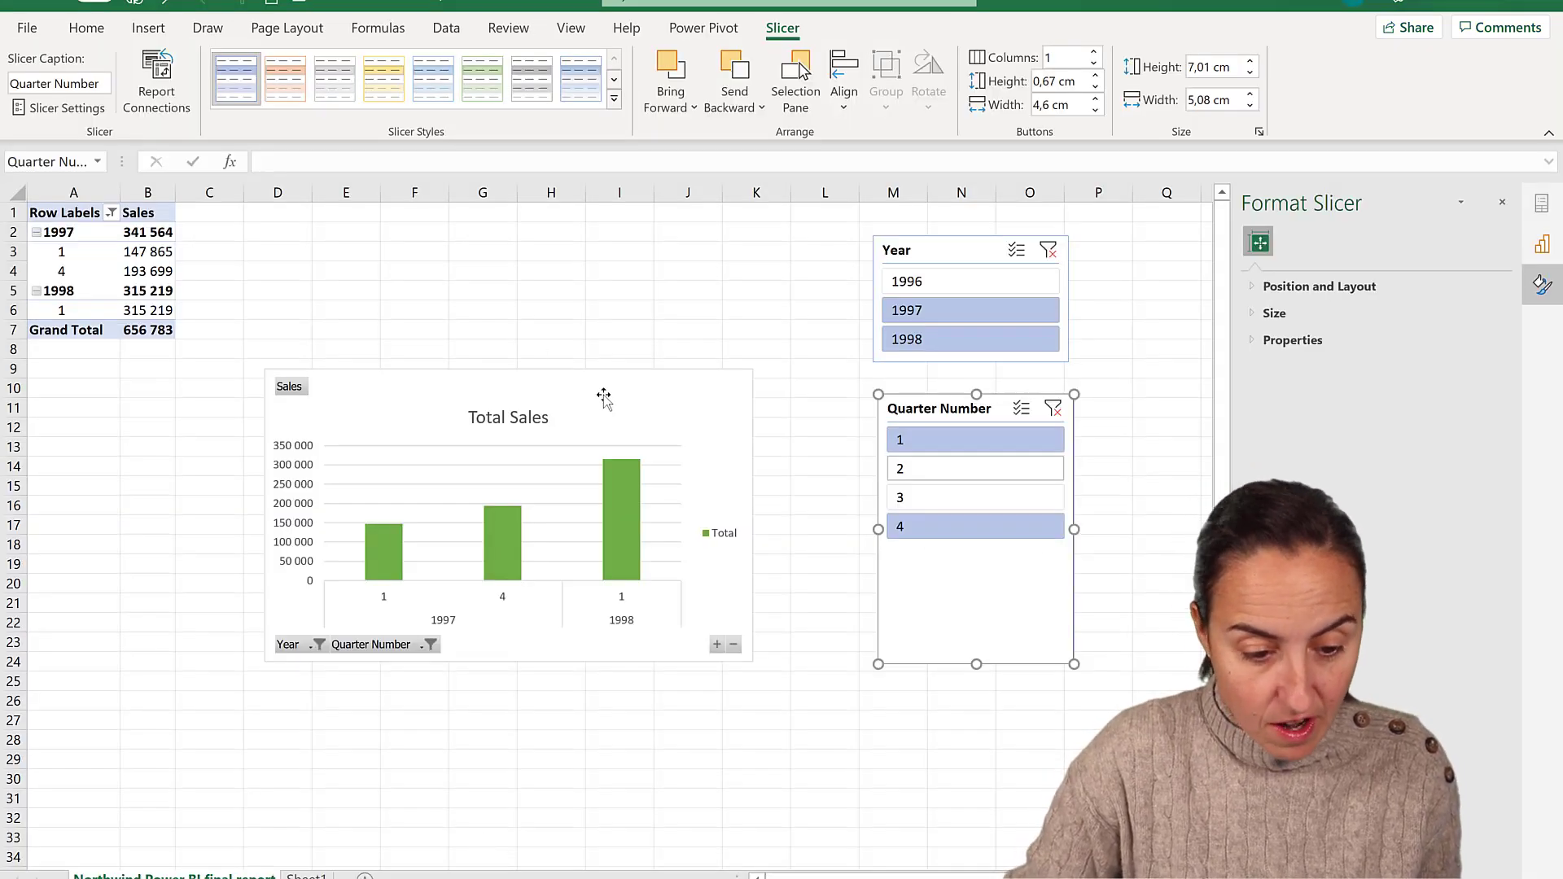
{"action": "left_click", "coordinate": [603, 397]}
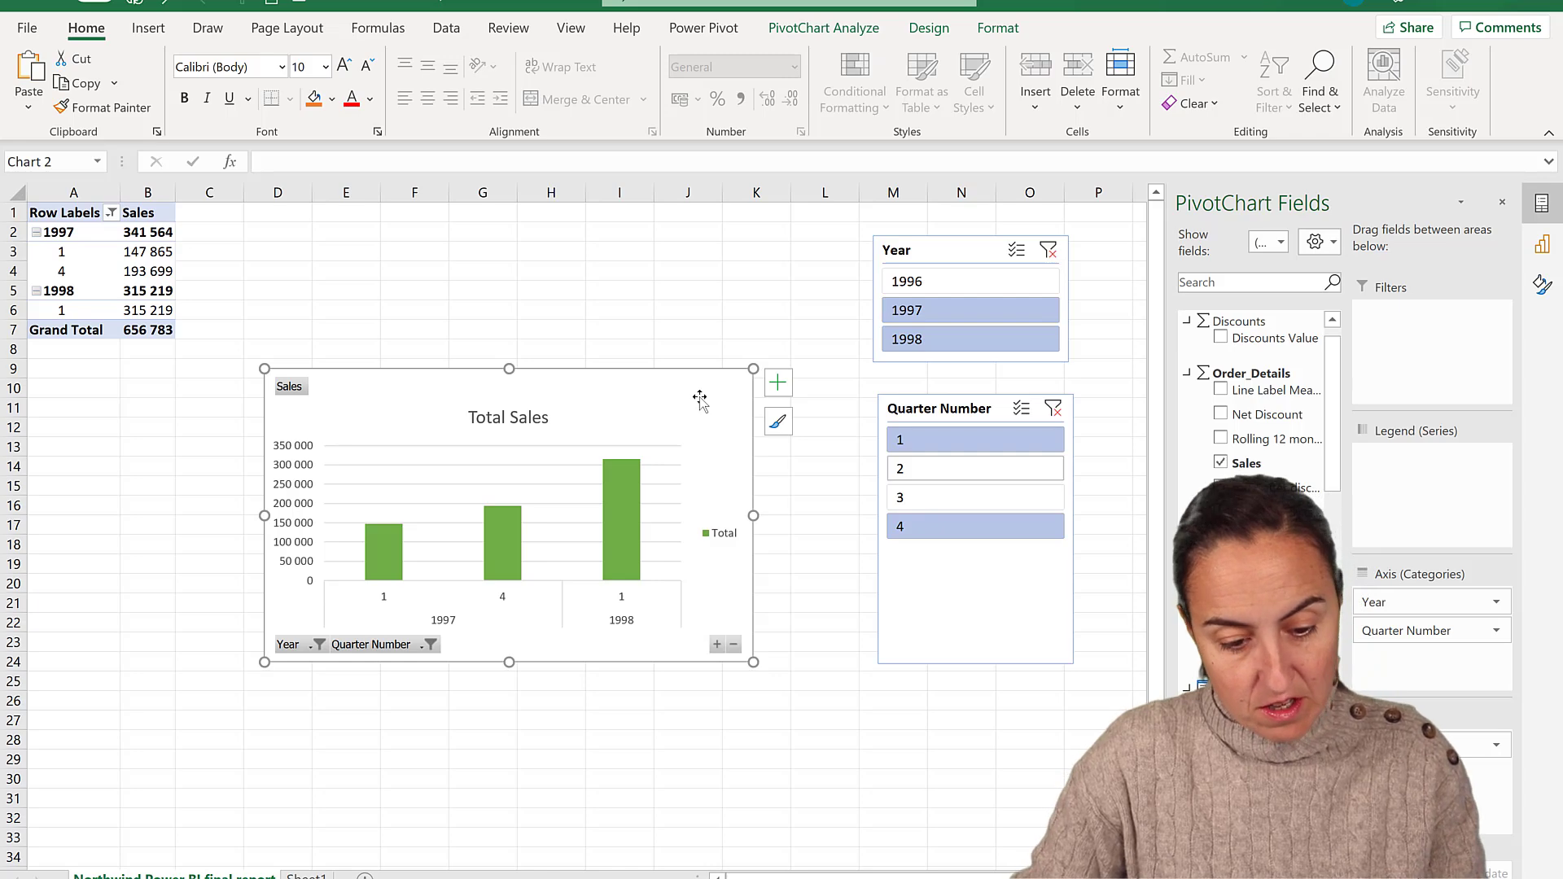
{"action": "key", "text": "alt+Tab"}
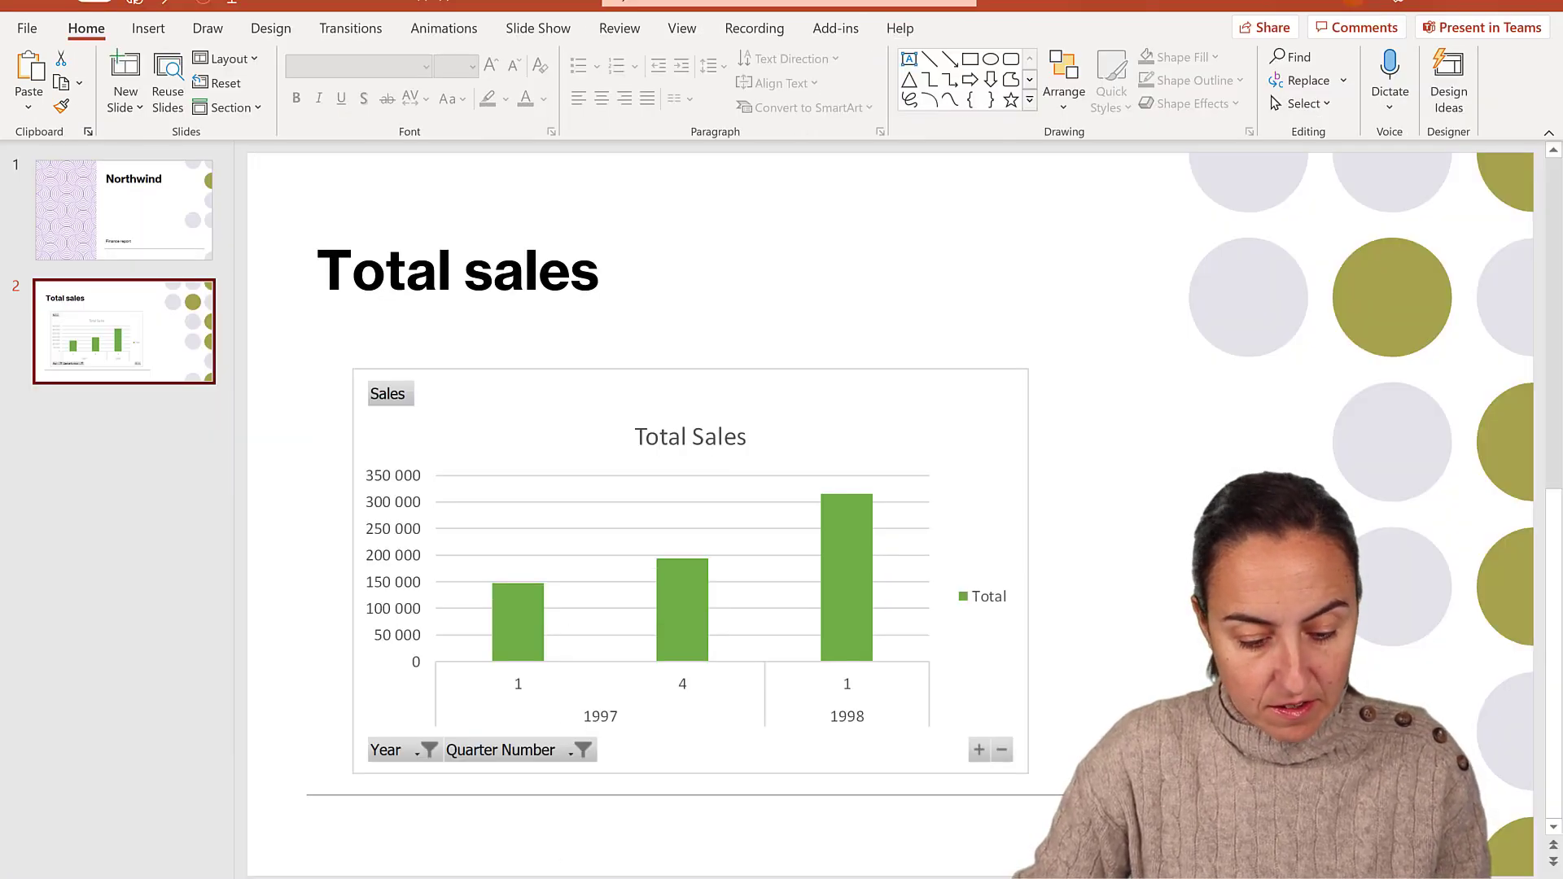
{"action": "mouse_move", "coordinate": [480, 876]}
{"action": "left_click", "coordinate": [382, 814]}
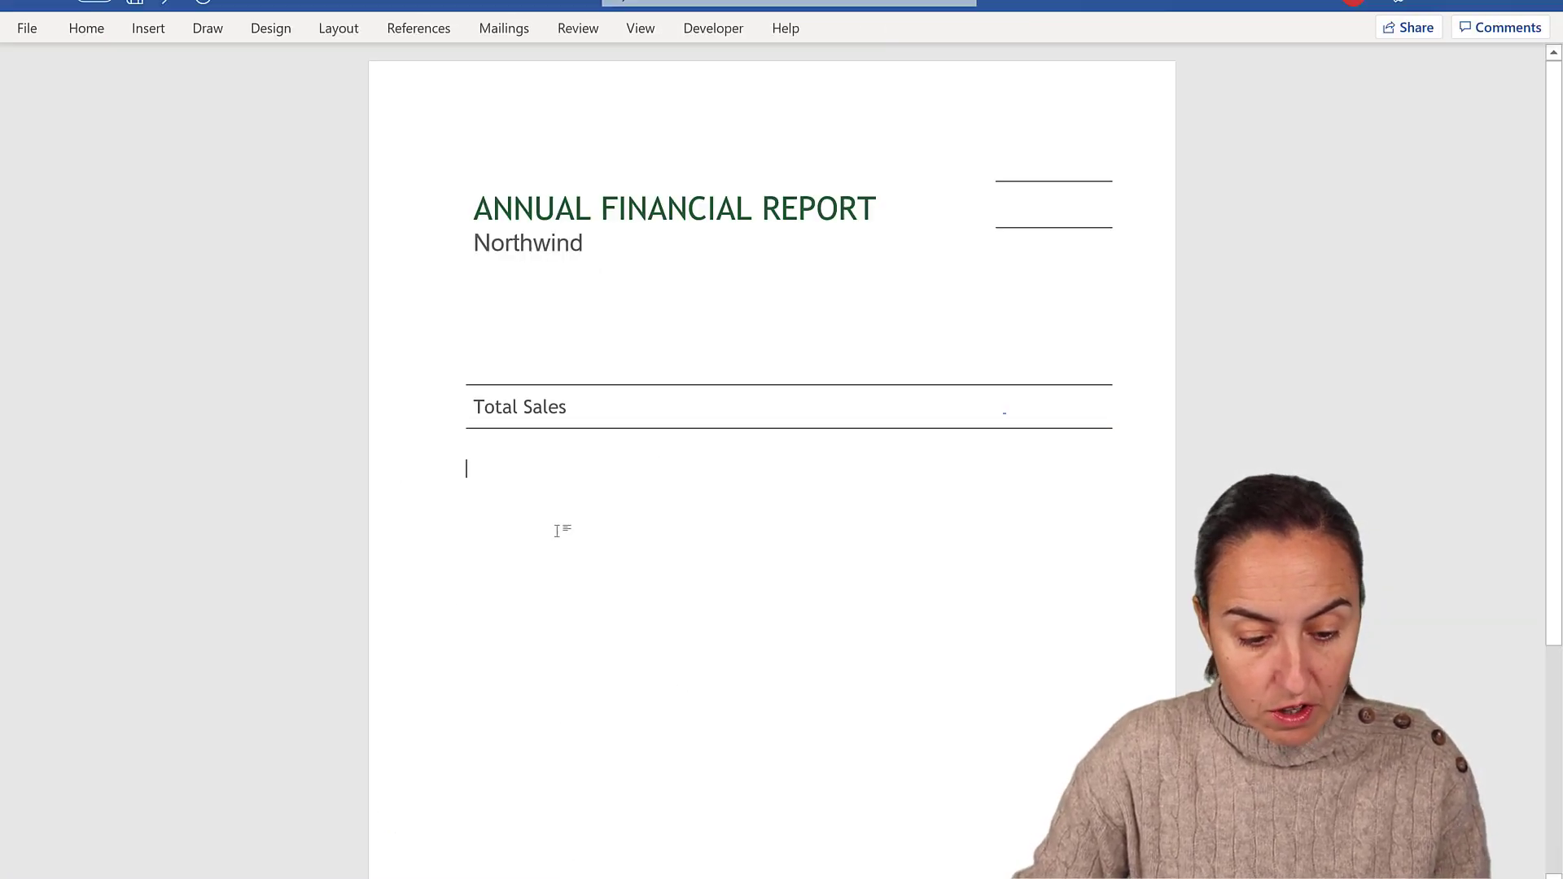
{"action": "right_click", "coordinate": [506, 481]}
- Paste the Total Sales chart under the heading as a linked Microsoft Office Graphic Object
{"action": "left_click", "coordinate": [89, 31]}
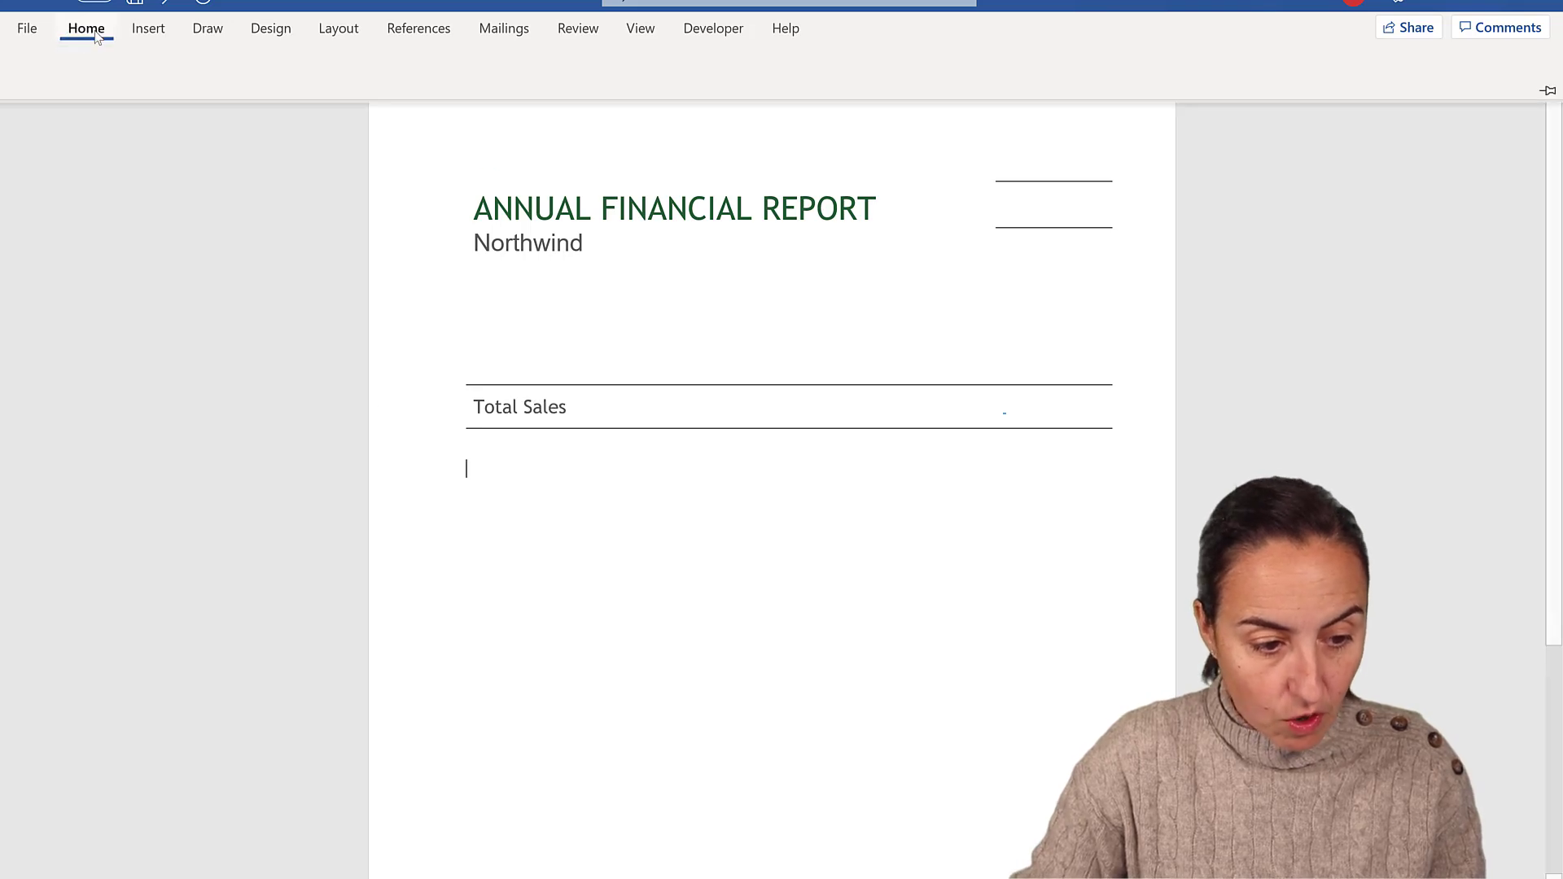
{"action": "left_click", "coordinate": [40, 101]}
{"action": "left_click", "coordinate": [85, 198]}
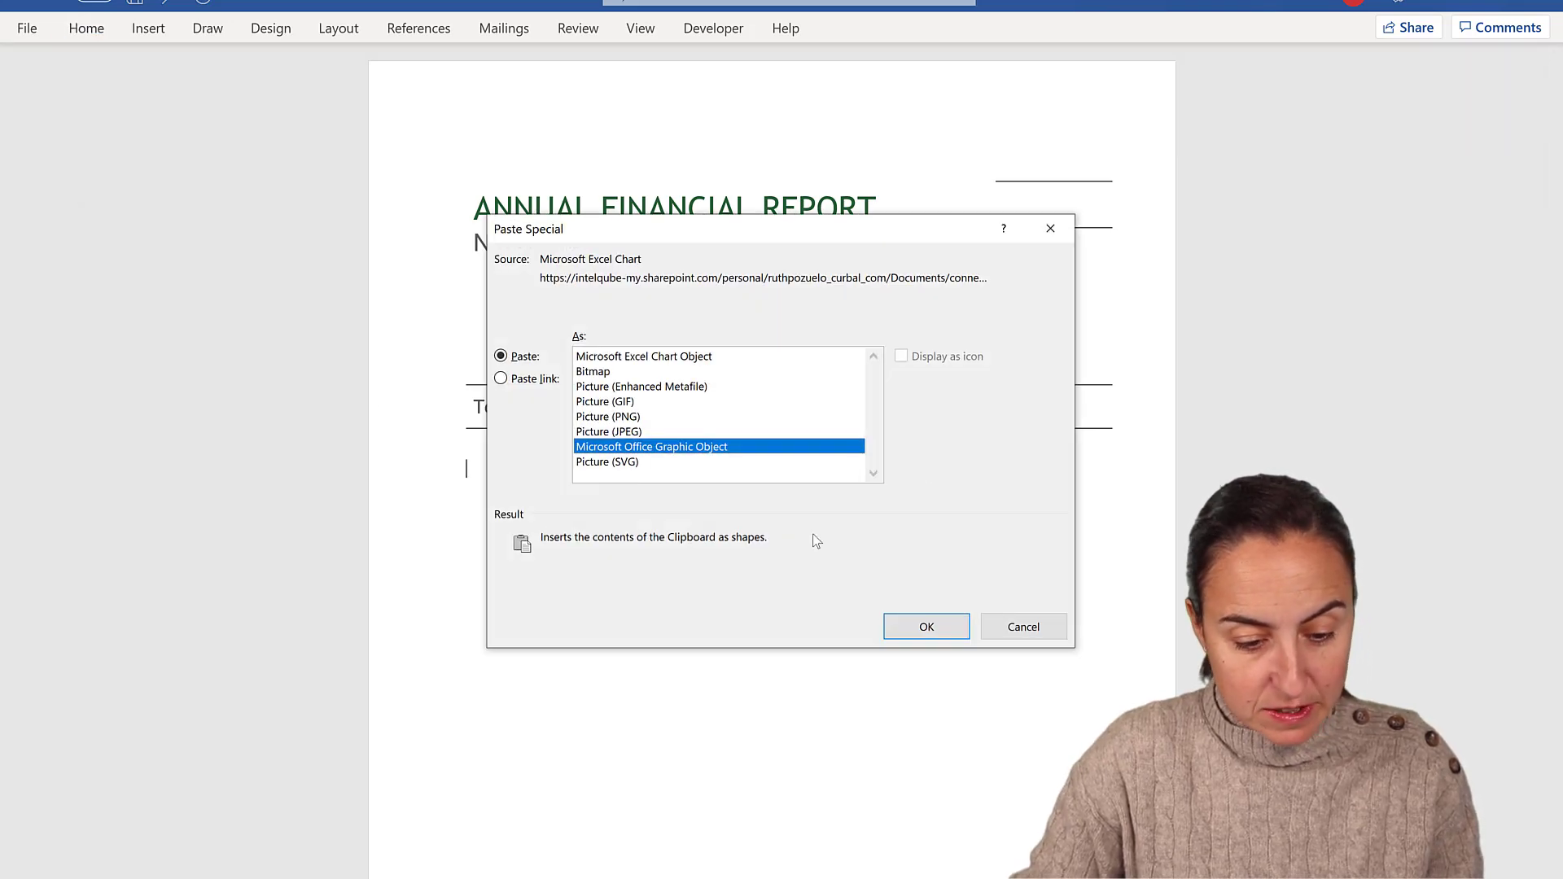
{"action": "left_click", "coordinate": [535, 379]}
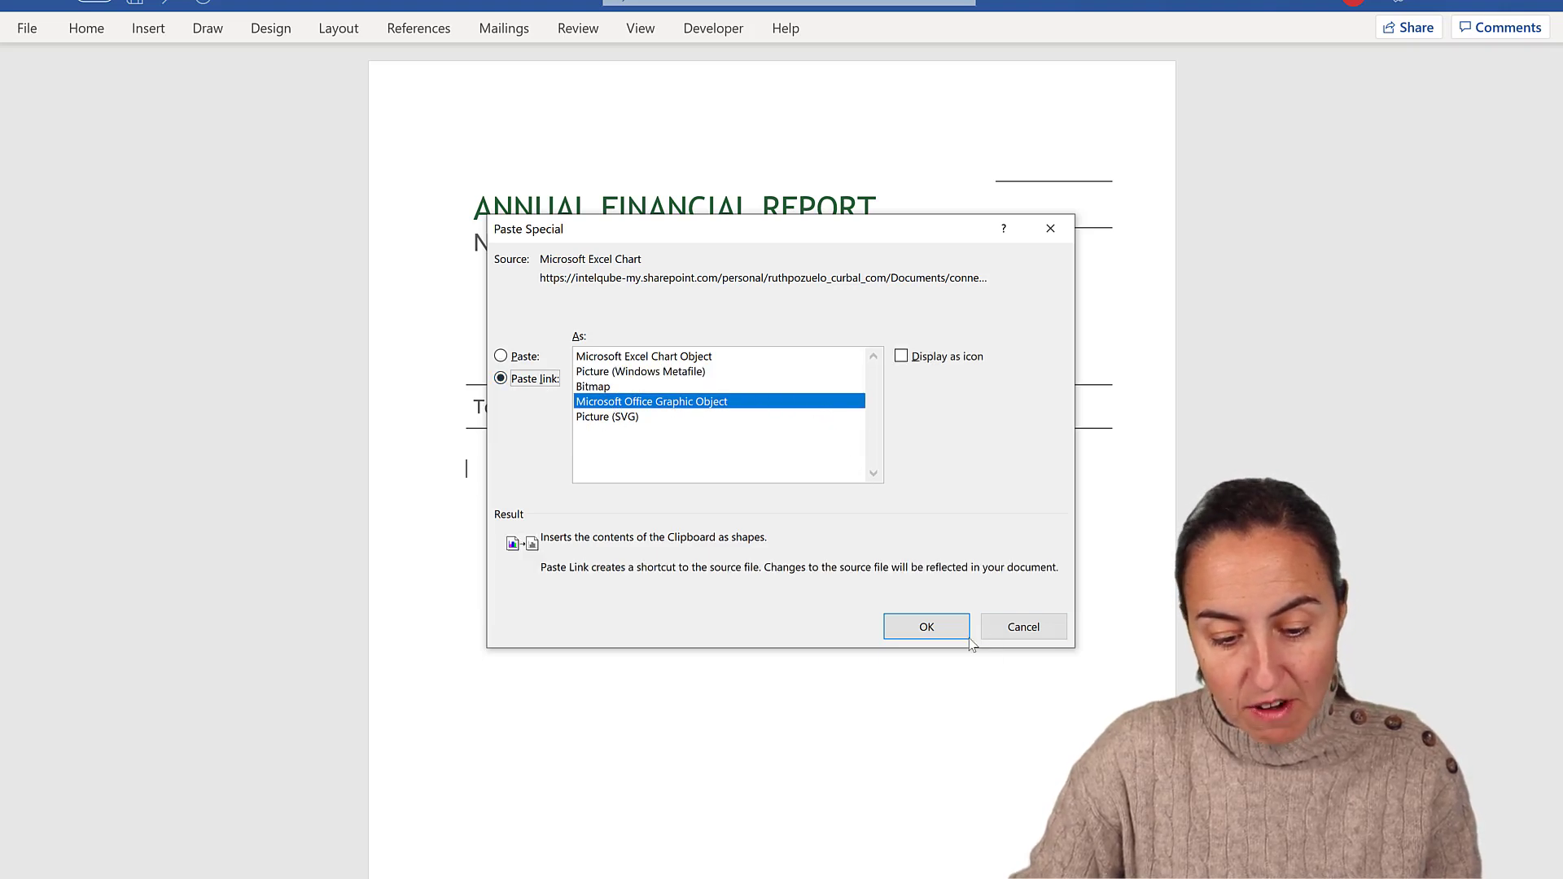
{"action": "left_click", "coordinate": [938, 631]}
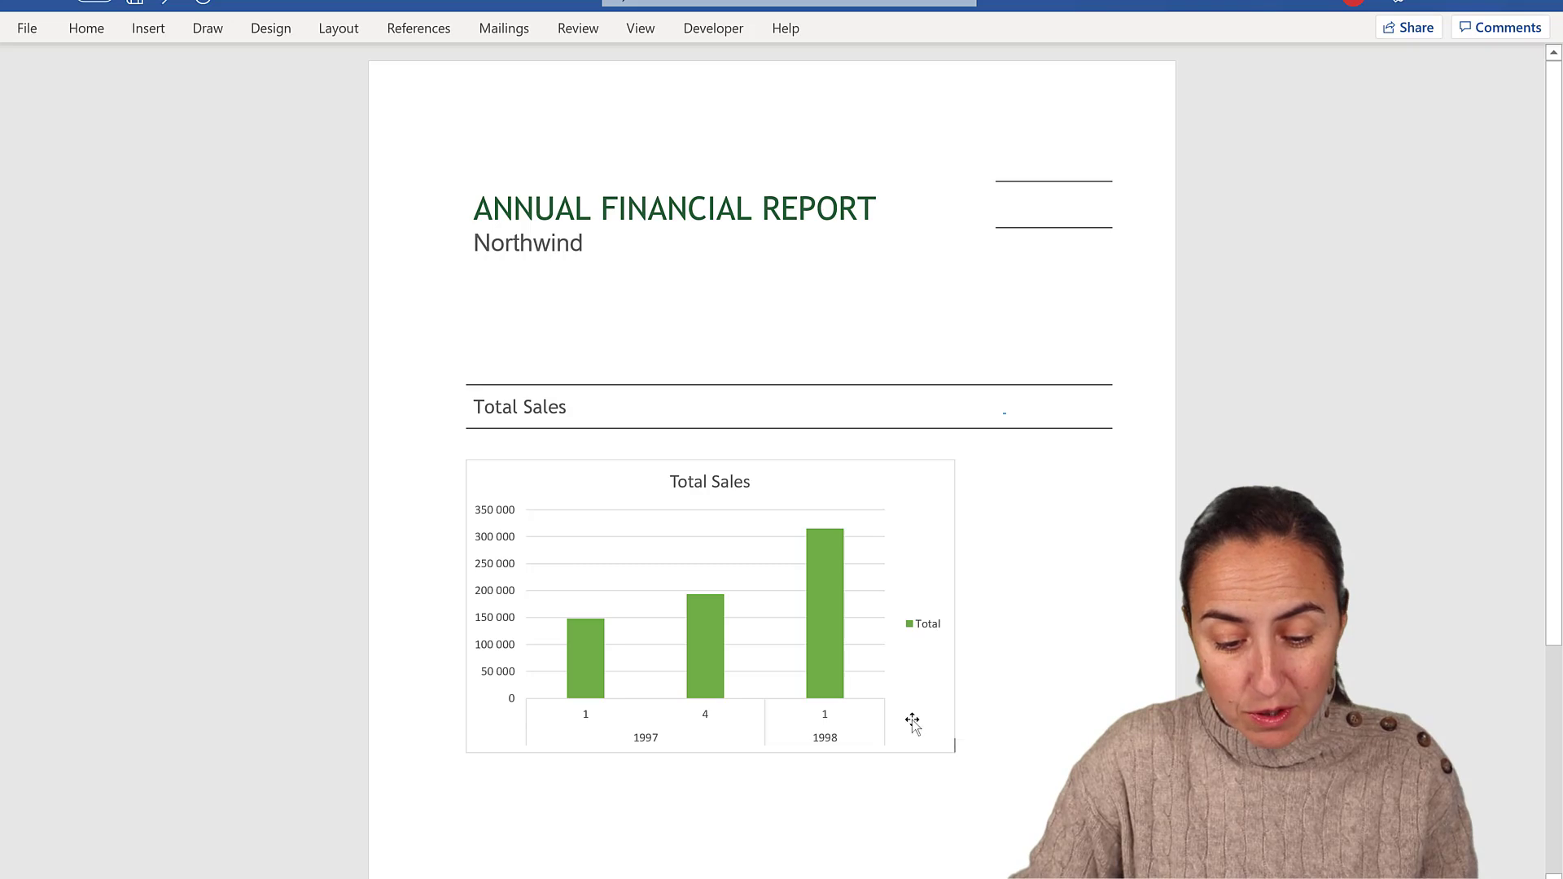
- Save the report as 'word doc'
{"action": "left_click", "coordinate": [135, 4]}
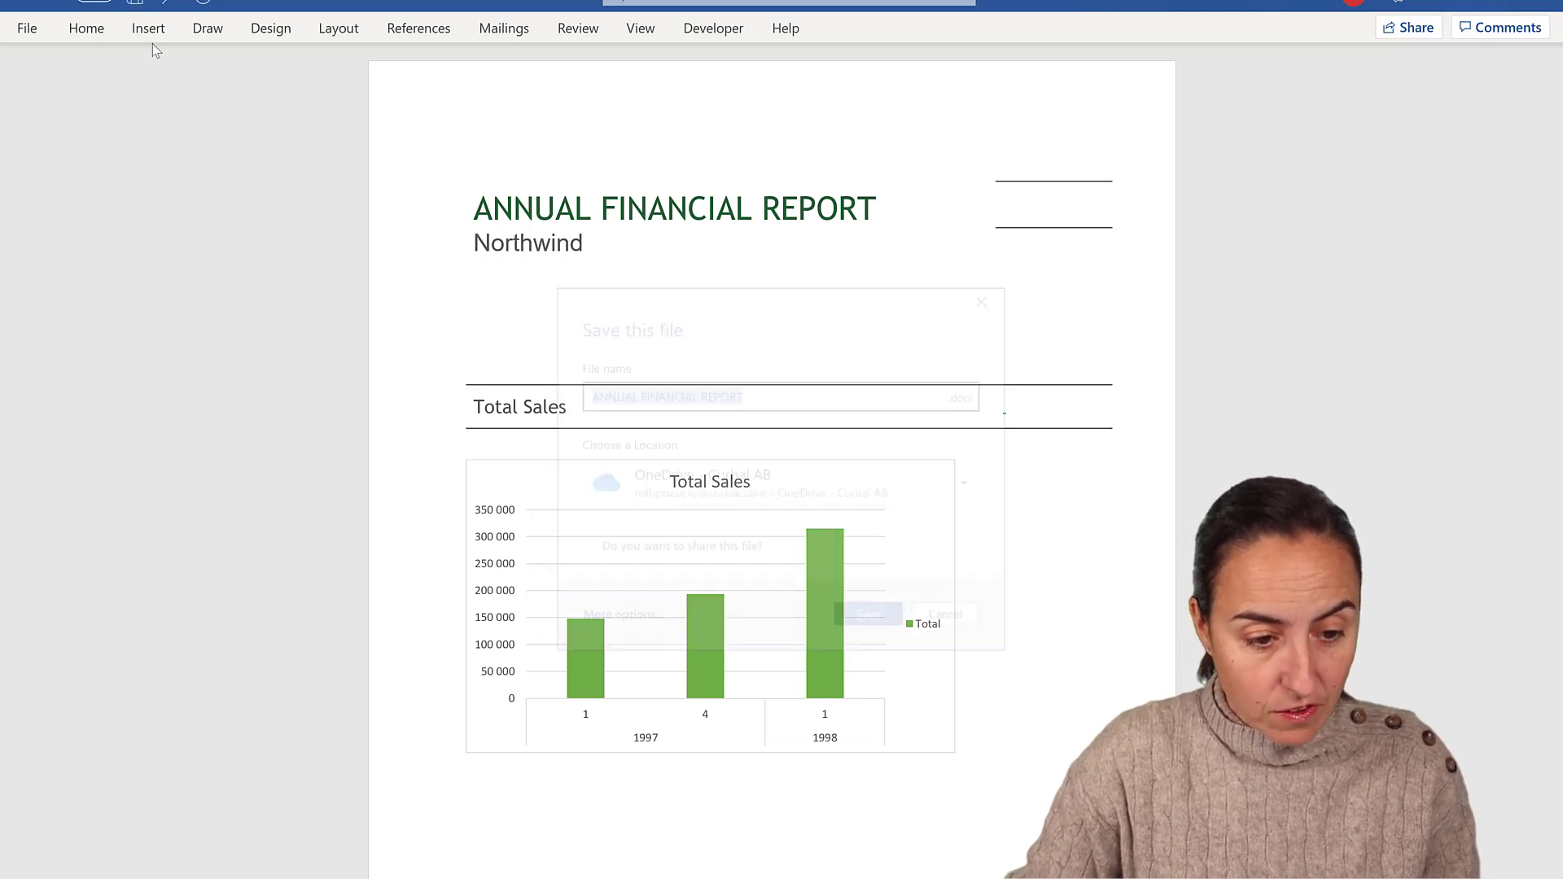
{"action": "type", "text": "w"}
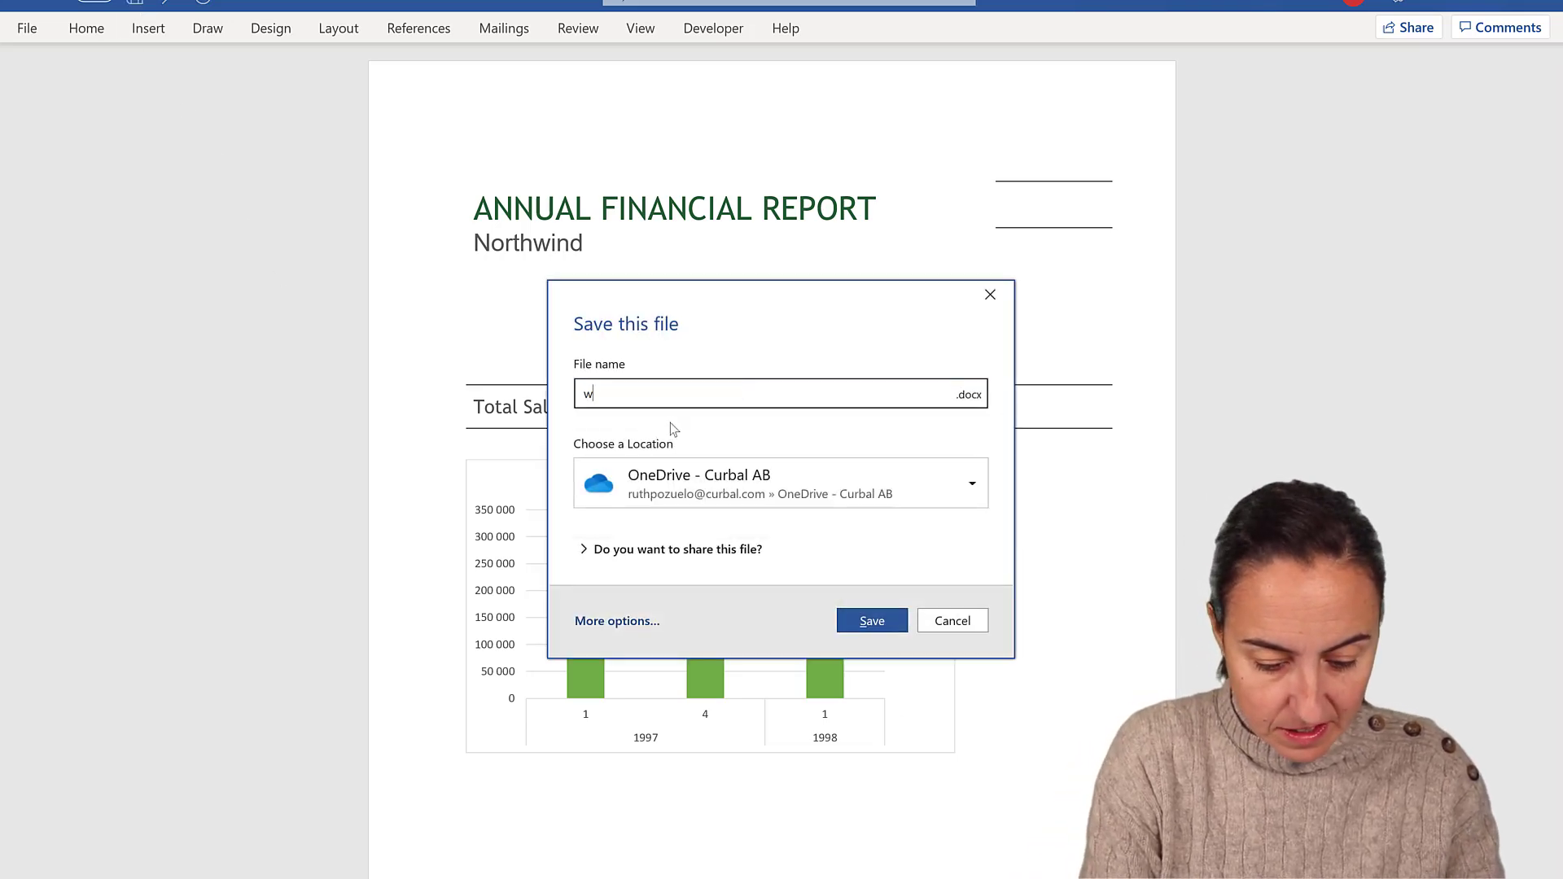
{"action": "type", "text": "ord doc"}
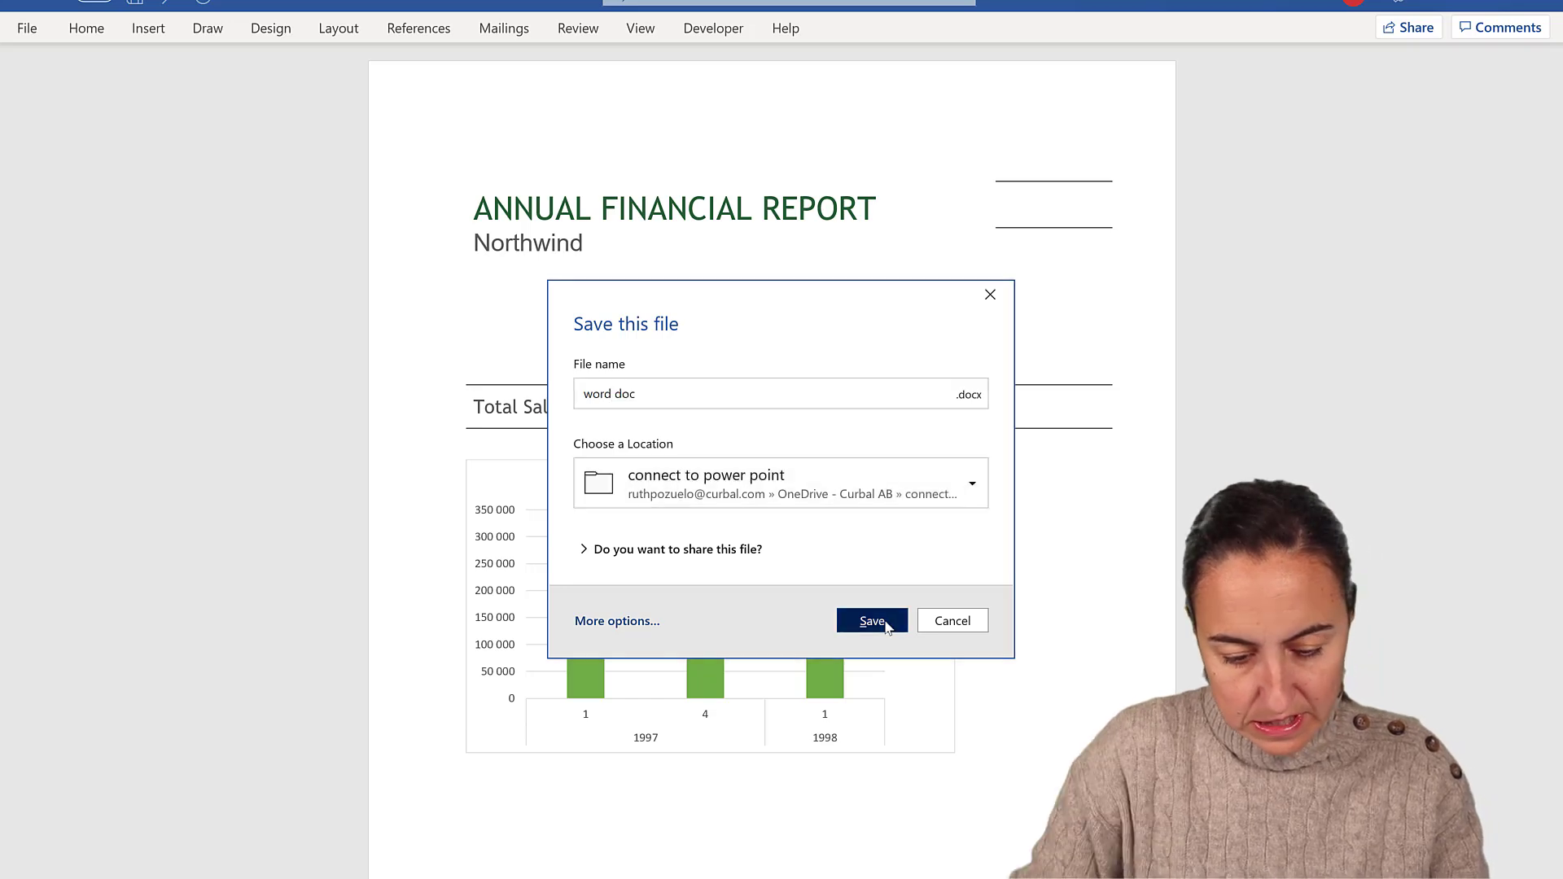
{"action": "left_click", "coordinate": [872, 617]}
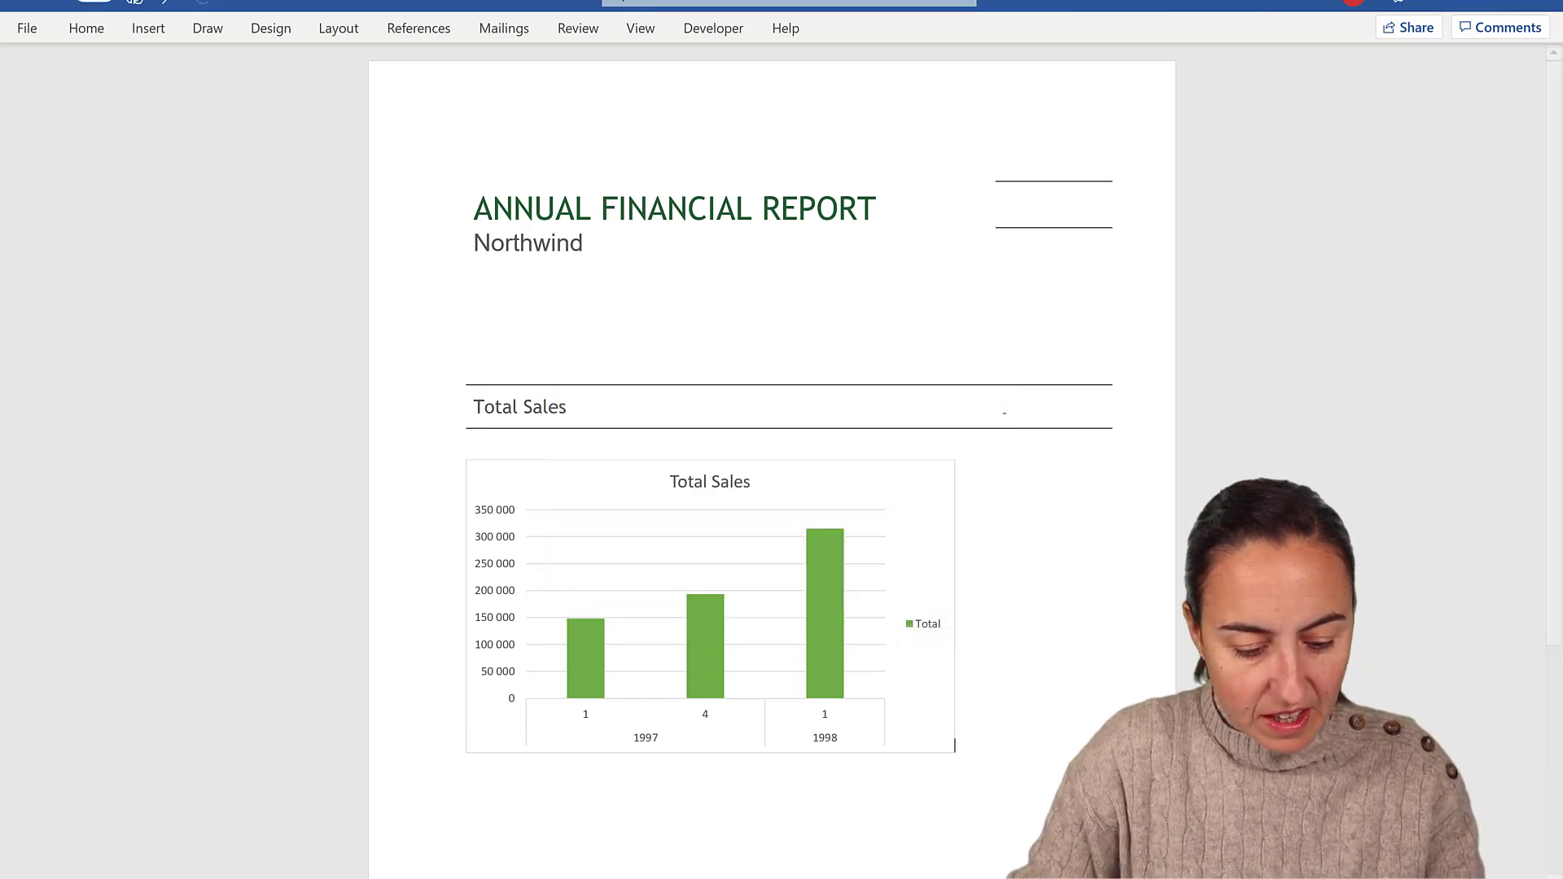
- Reselect quarters 3 and 2 in the Quarter Number slicer, then view Word's updated linked chart
{"action": "left_click", "coordinate": [471, 812]}
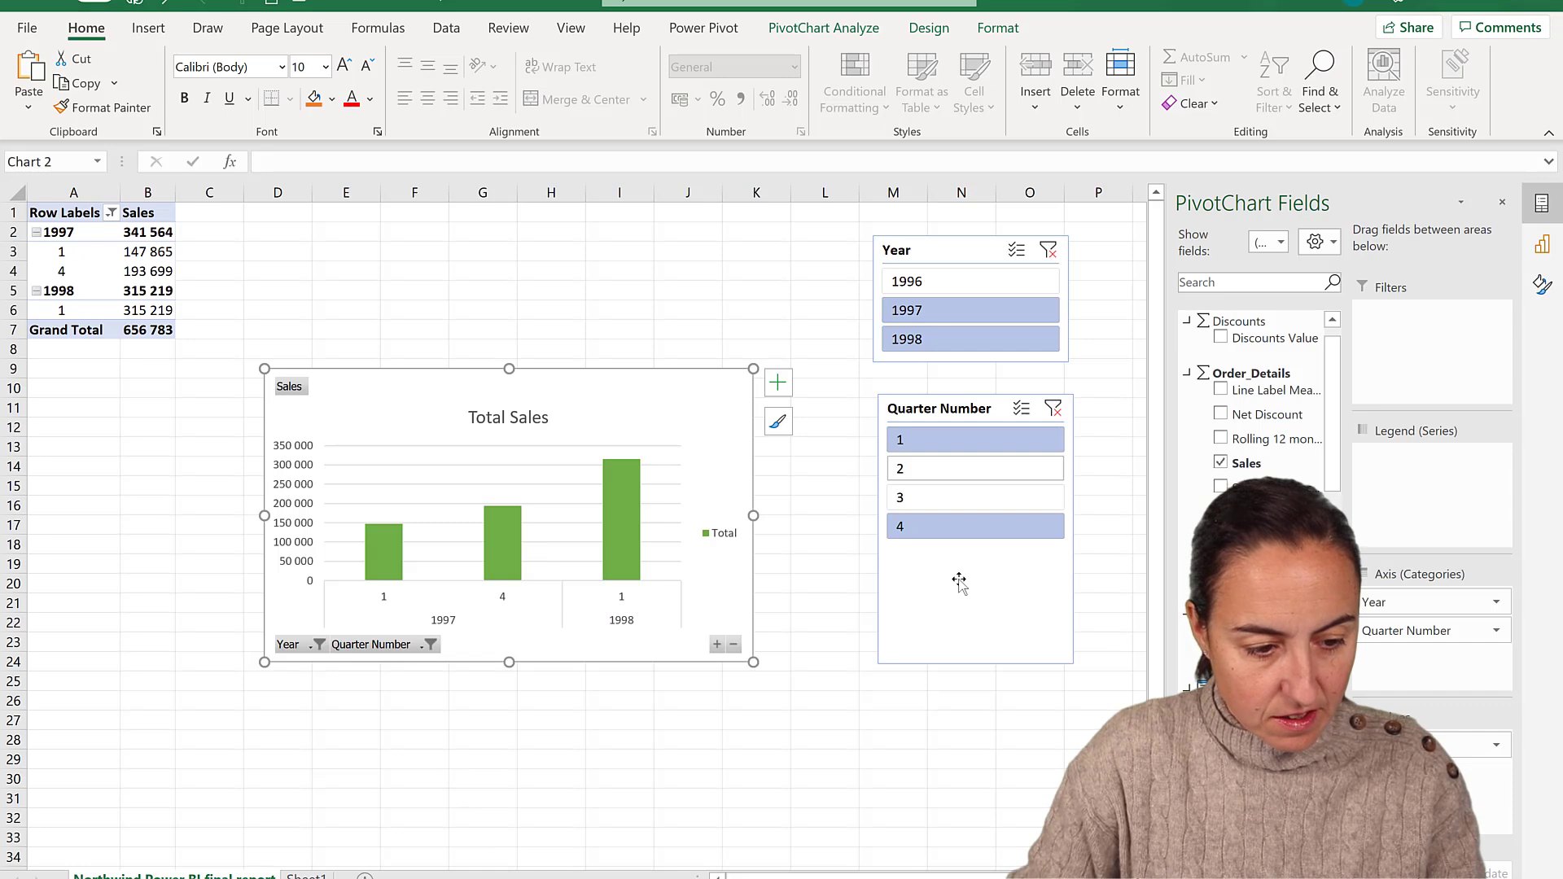
{"action": "left_click", "coordinate": [950, 498], "text": "ctrl"}
{"action": "left_click", "coordinate": [944, 469], "text": "ctrl"}
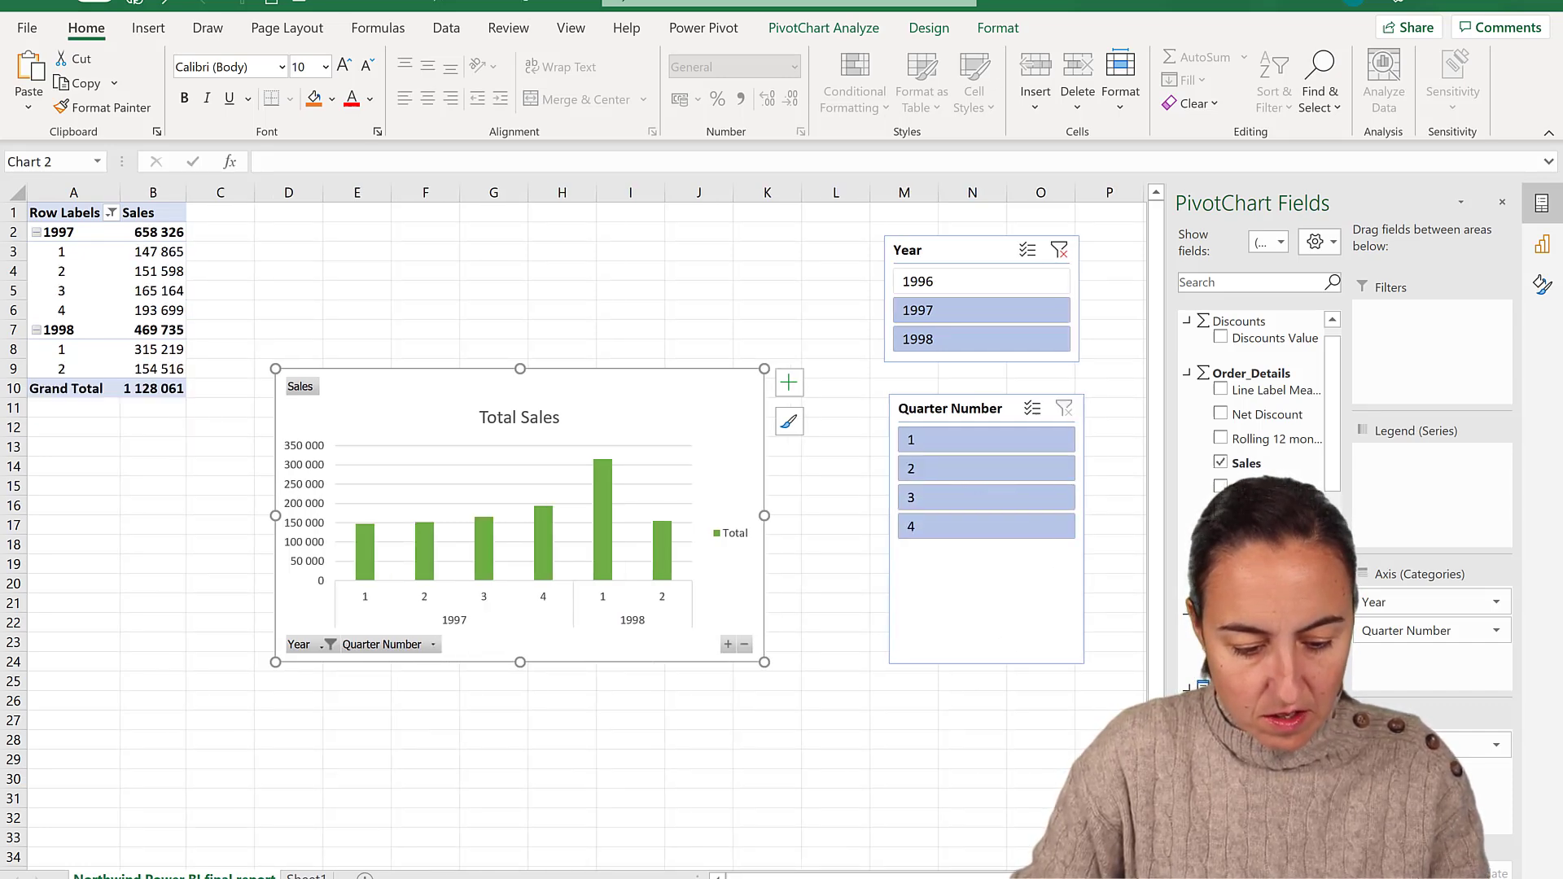
{"action": "mouse_move", "coordinate": [529, 877]}
{"action": "left_click", "coordinate": [586, 846]}
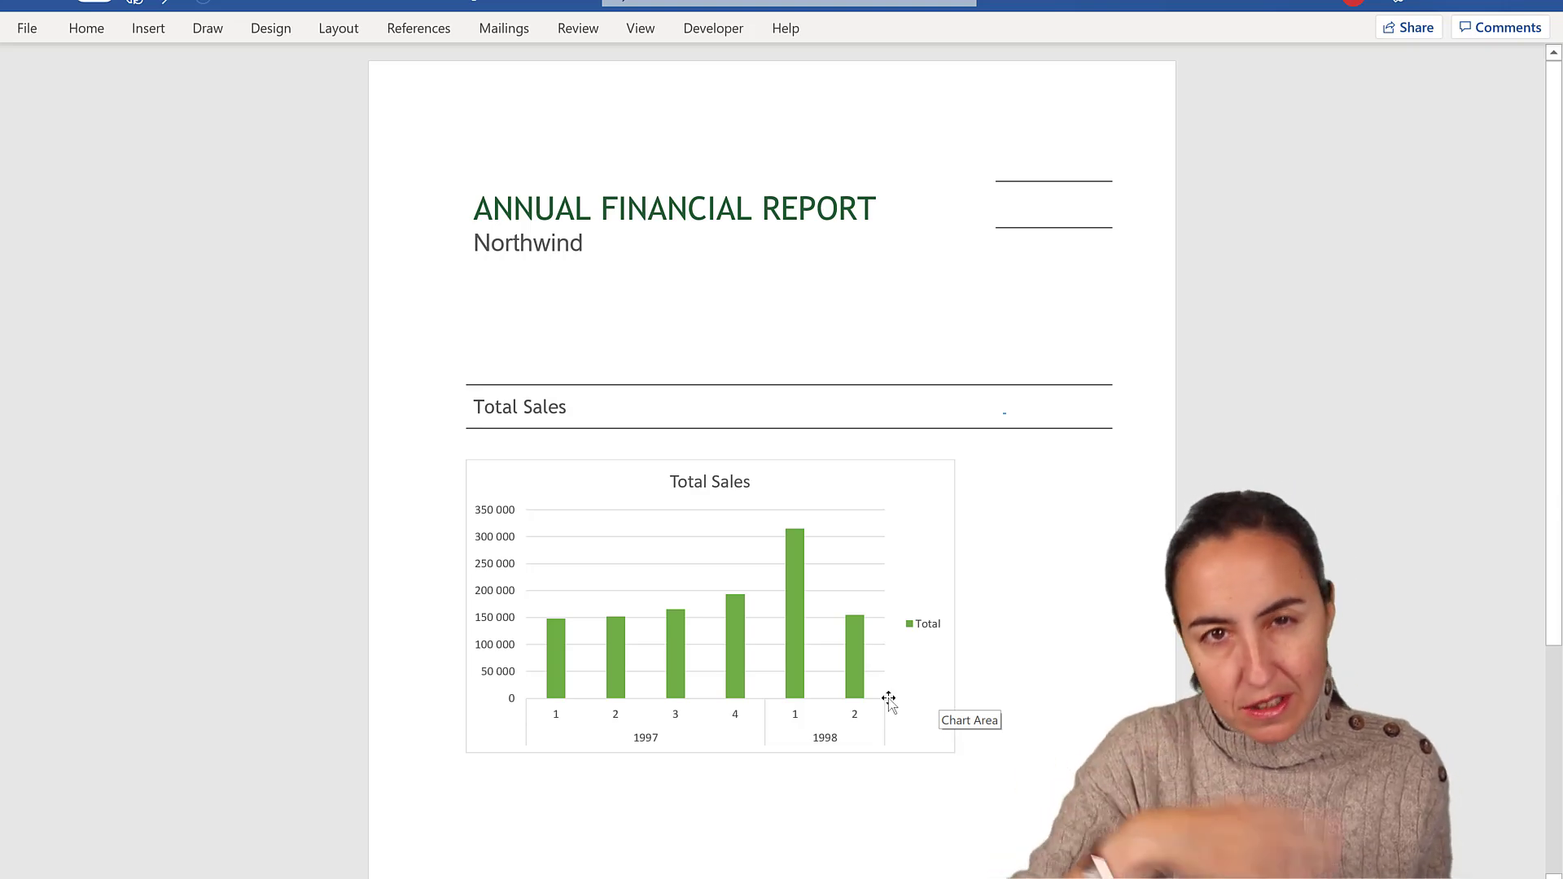
- Switch to PowerPoint and check that slide 2's linked chart shows all quarters again
{"action": "key", "text": "alt+Tab"}
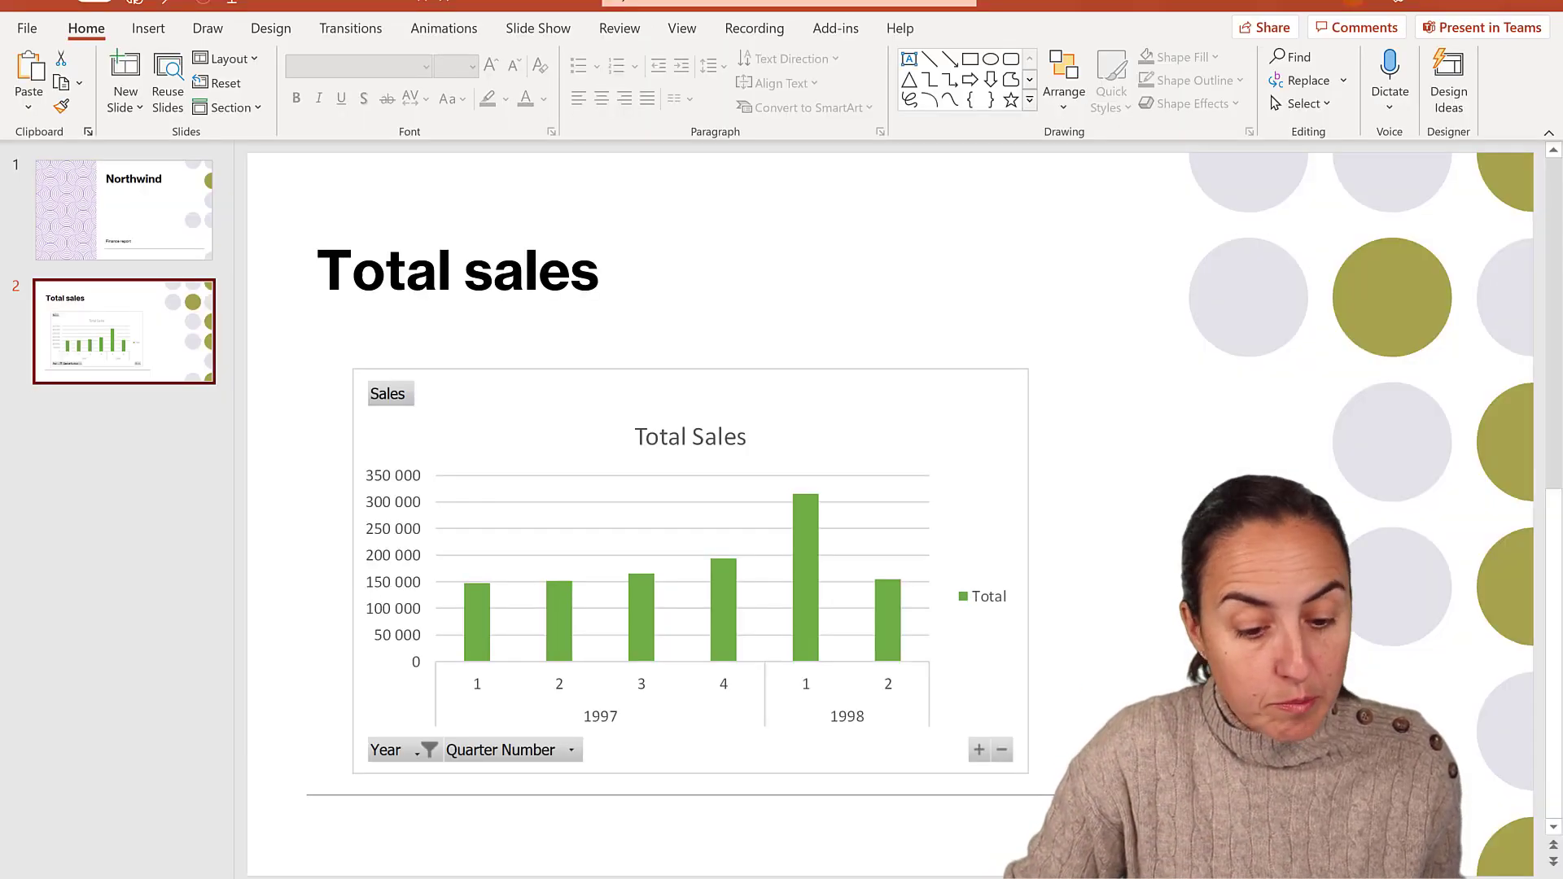